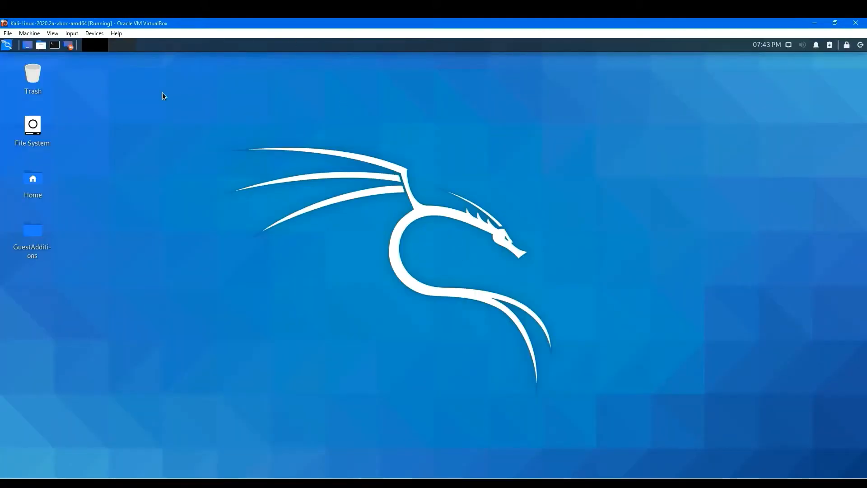
Launch the web browser from the applications menu and open a new tab with its search box focused.
{"action": "left_click", "coordinate": [10, 47]}
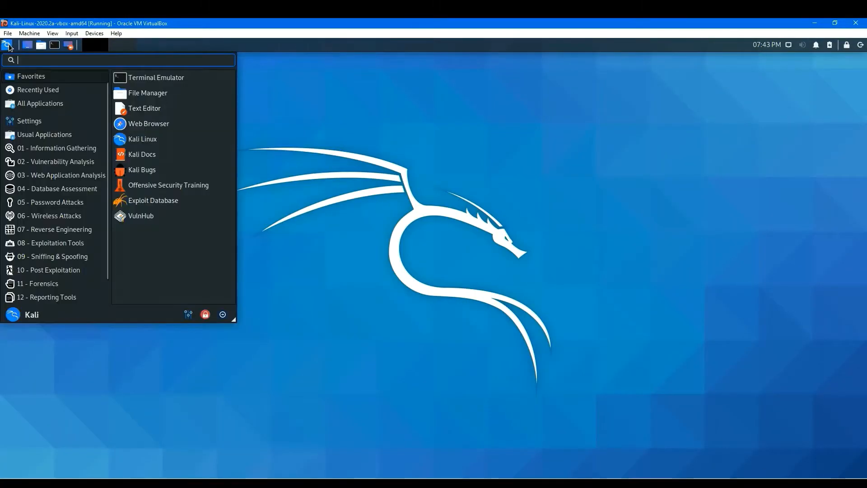
{"action": "left_click", "coordinate": [155, 127]}
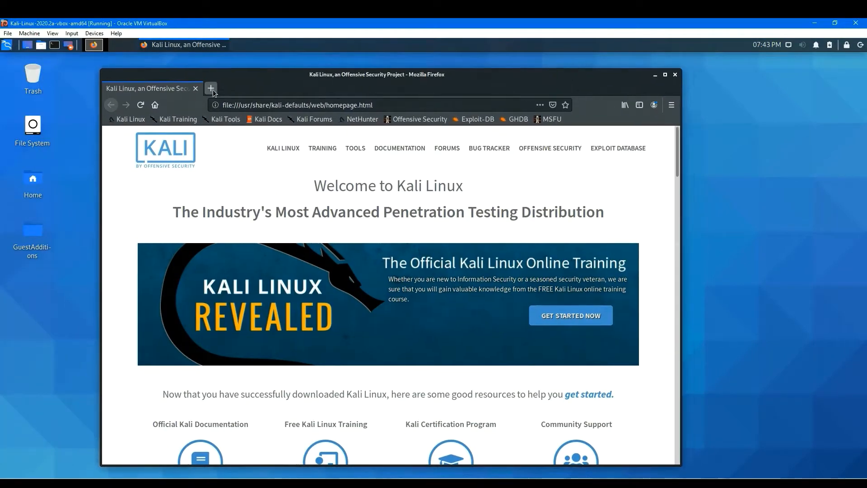
{"action": "left_click", "coordinate": [211, 89]}
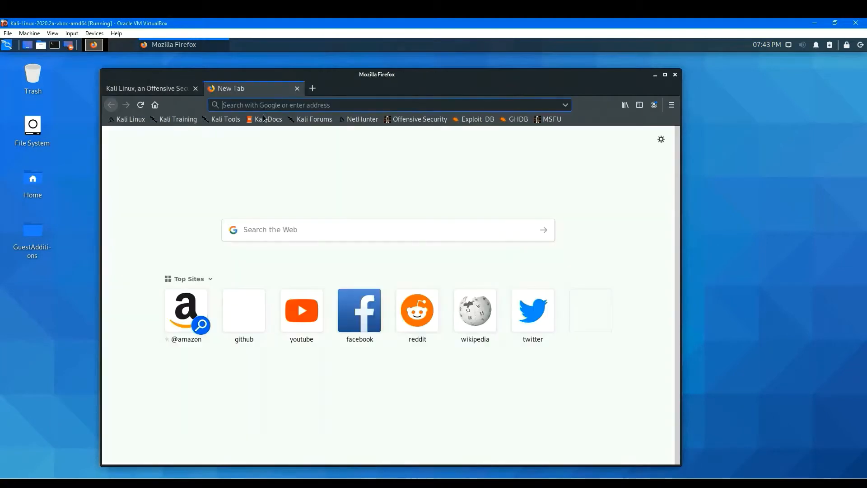
{"action": "left_click", "coordinate": [351, 234]}
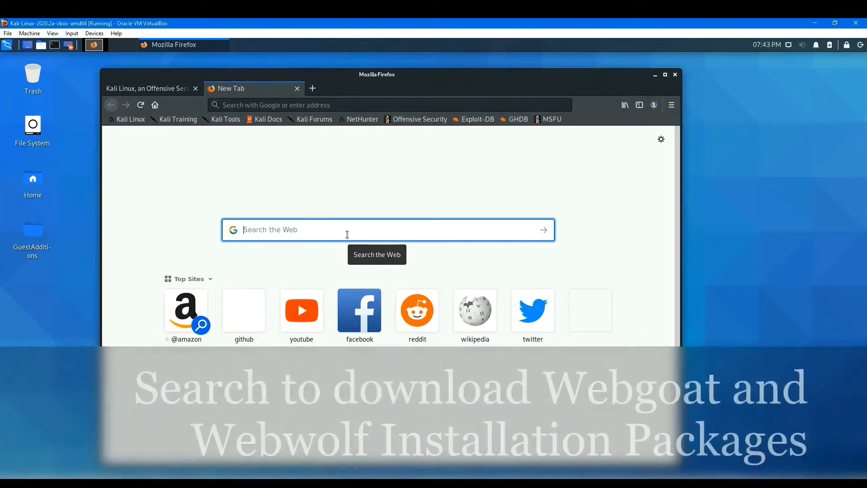
Search the web for "webgoat download" using the suggested completion.
{"action": "type", "text": "webg"}
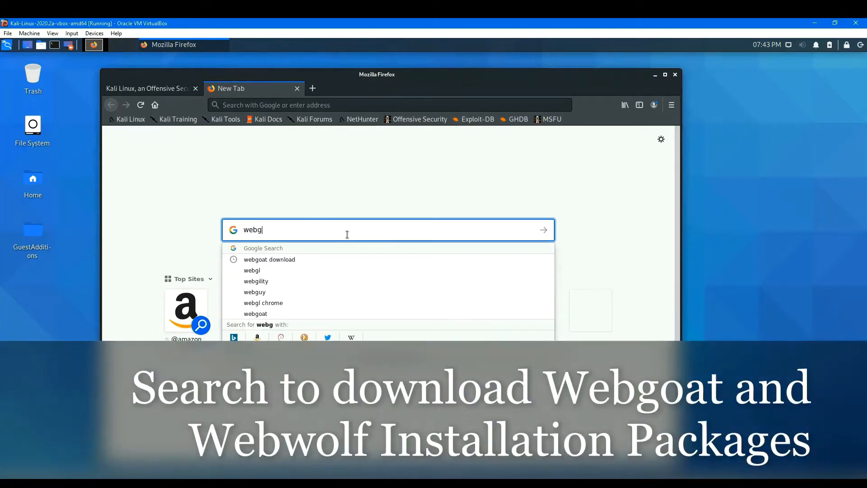
{"action": "type", "text": "oat d"}
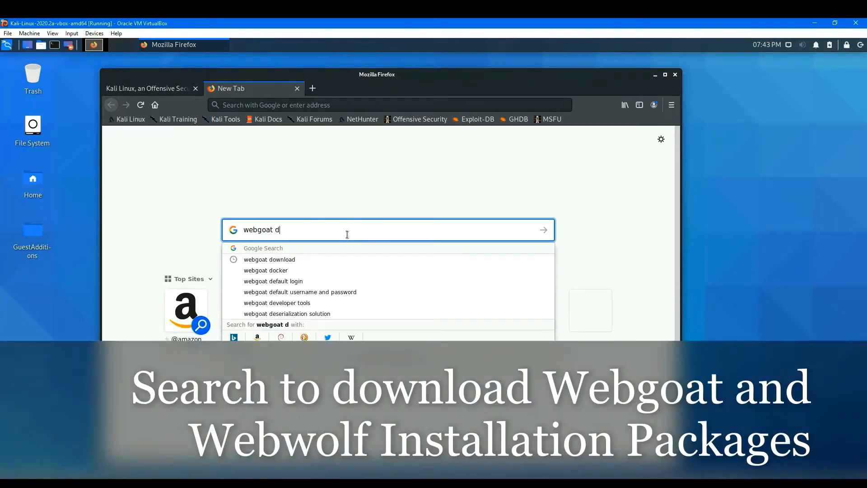
{"action": "key", "text": "Down"}
{"action": "key", "text": "Return"}
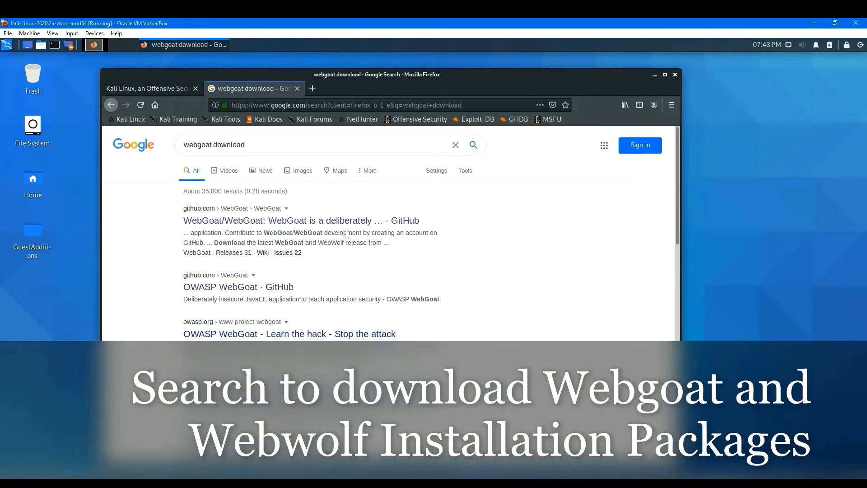
Open the WebGoat/WebGoat GitHub repository result and read through its README installation instructions.
{"action": "left_click", "coordinate": [325, 226]}
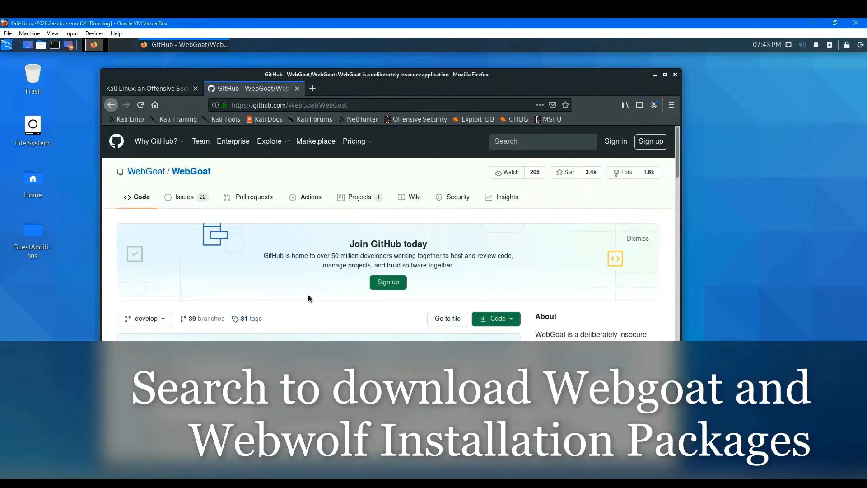
{"action": "scroll", "coordinate": [308, 295], "scroll_direction": "down", "scroll_amount": 3}
{"action": "scroll", "coordinate": [308, 296], "scroll_direction": "down", "scroll_amount": 1}
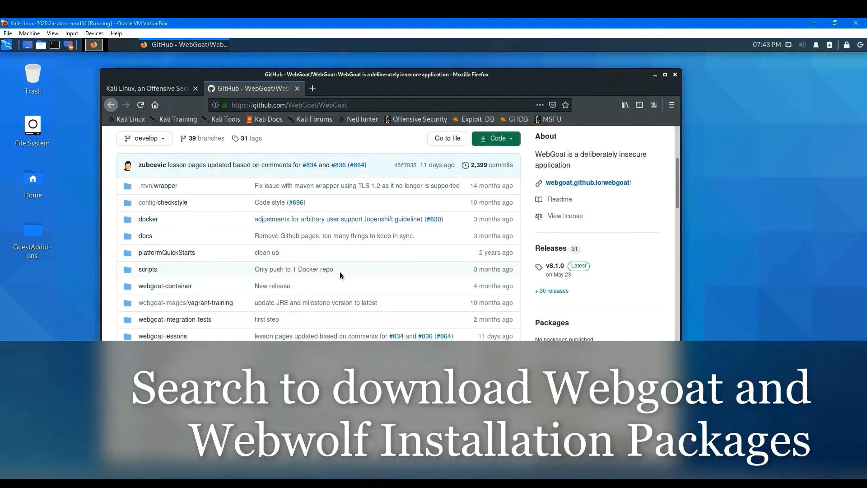
{"action": "scroll", "coordinate": [351, 264], "scroll_direction": "down", "scroll_amount": 1}
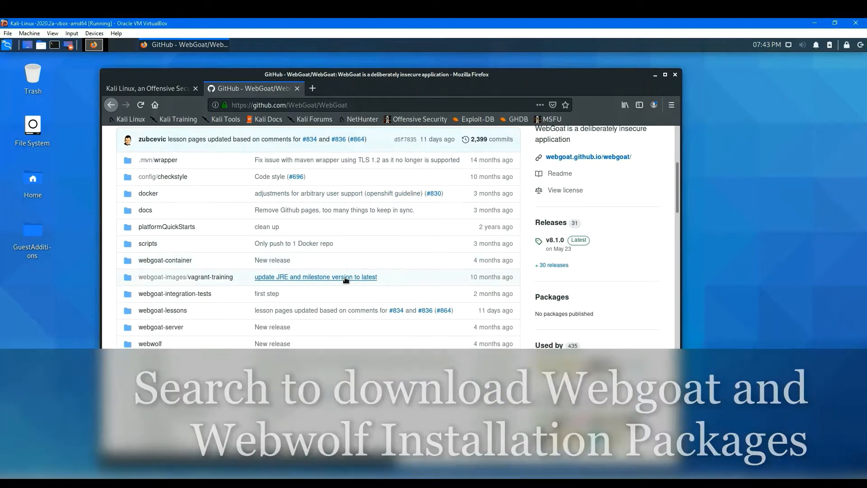
{"action": "scroll", "coordinate": [362, 316], "scroll_direction": "up", "scroll_amount": 1}
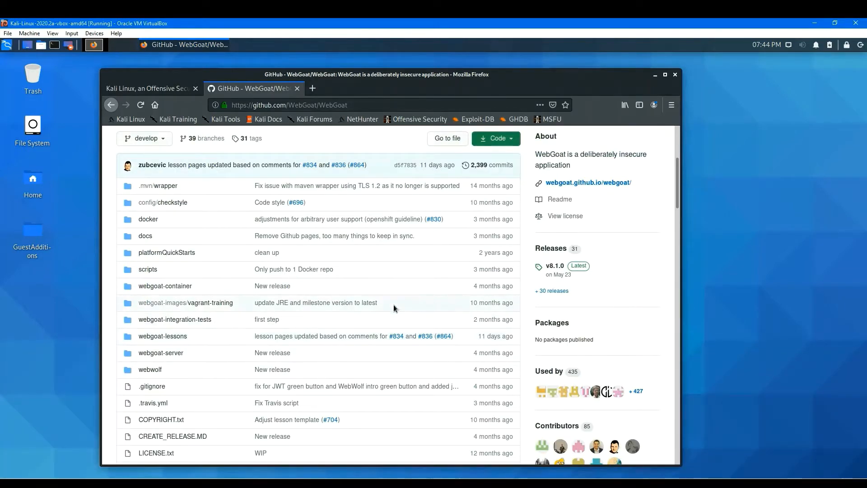
{"action": "scroll", "coordinate": [394, 306], "scroll_direction": "down", "scroll_amount": 1}
{"action": "scroll", "coordinate": [394, 306], "scroll_direction": "down", "scroll_amount": 1}
{"action": "scroll", "coordinate": [394, 305], "scroll_direction": "down", "scroll_amount": 5}
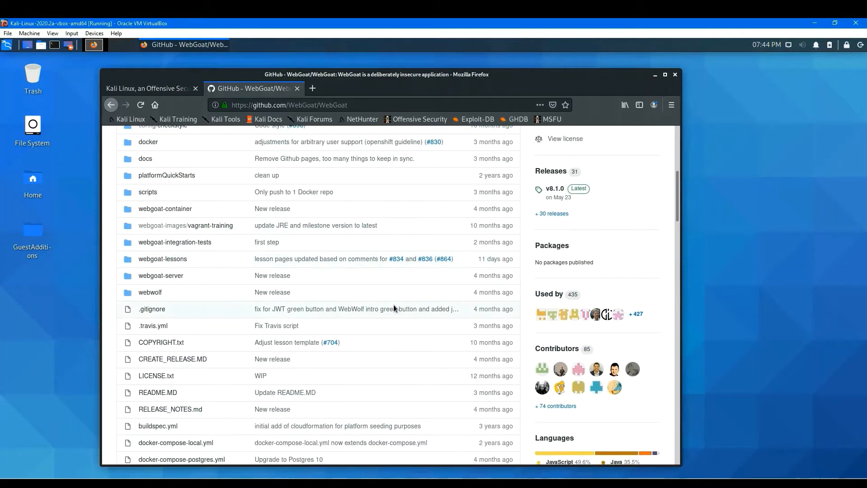
{"action": "scroll", "coordinate": [394, 304], "scroll_direction": "down", "scroll_amount": 2}
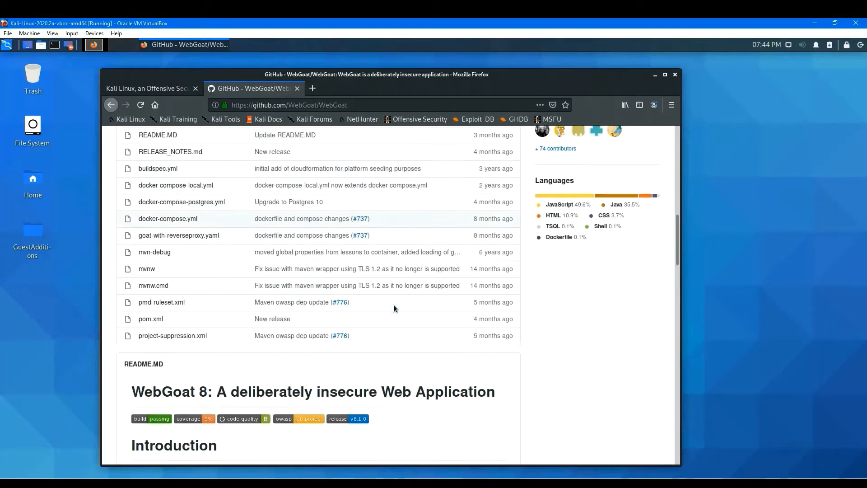
{"action": "scroll", "coordinate": [400, 314], "scroll_direction": "down", "scroll_amount": 7}
{"action": "scroll", "coordinate": [400, 313], "scroll_direction": "down", "scroll_amount": 5}
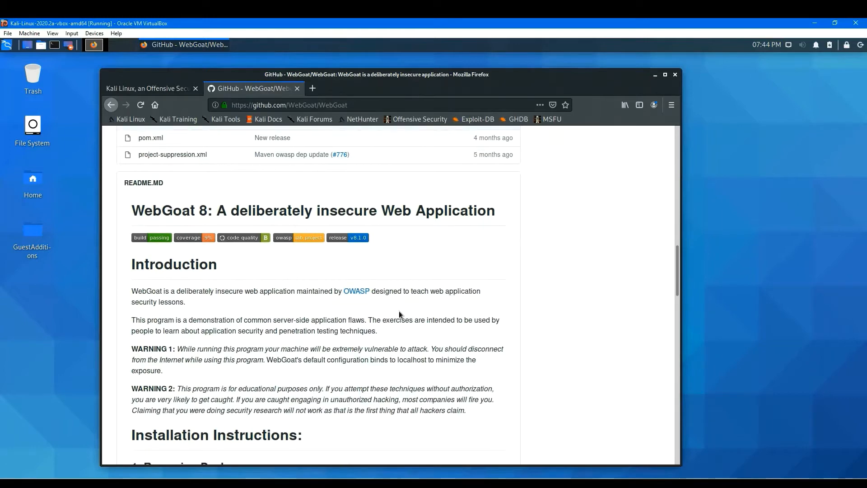
{"action": "scroll", "coordinate": [394, 314], "scroll_direction": "down", "scroll_amount": 5}
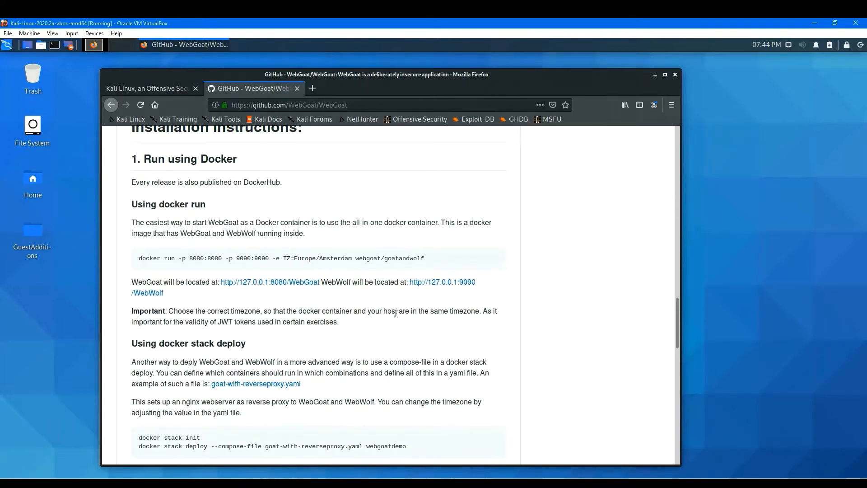
{"action": "scroll", "coordinate": [396, 314], "scroll_direction": "down", "scroll_amount": 6}
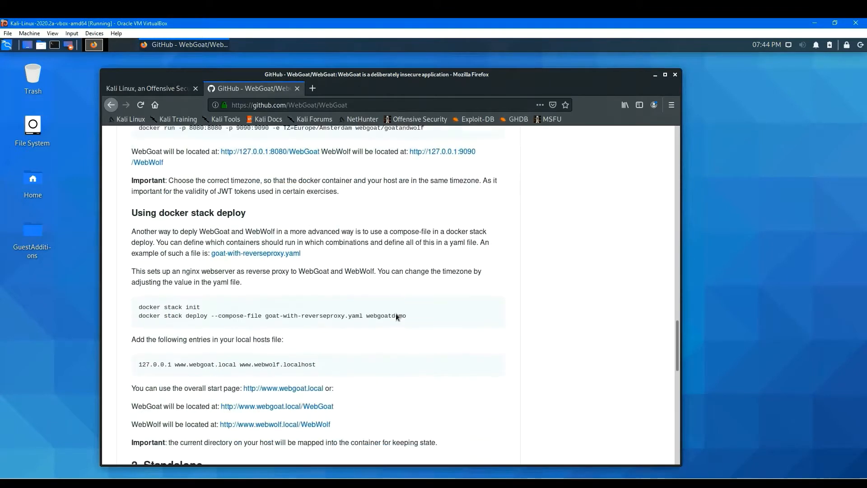
{"action": "scroll", "coordinate": [398, 320], "scroll_direction": "down", "scroll_amount": 1}
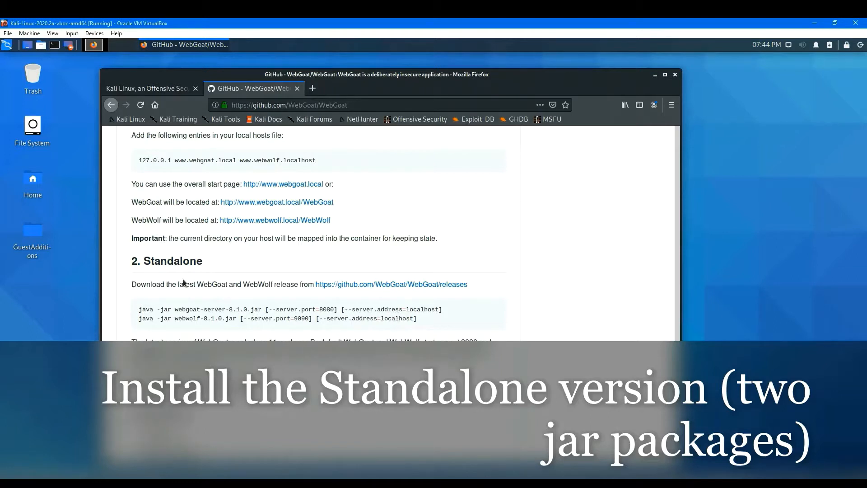
Open the WebGoat releases page and save webgoat-server-8.1.0.jar from the latest release's assets.
{"action": "left_click", "coordinate": [405, 285]}
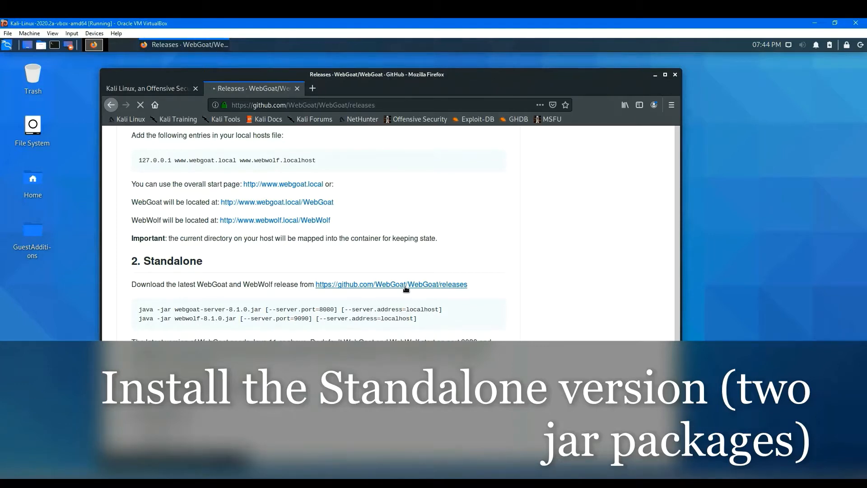
{"action": "scroll", "coordinate": [391, 323], "scroll_direction": "down", "scroll_amount": 15}
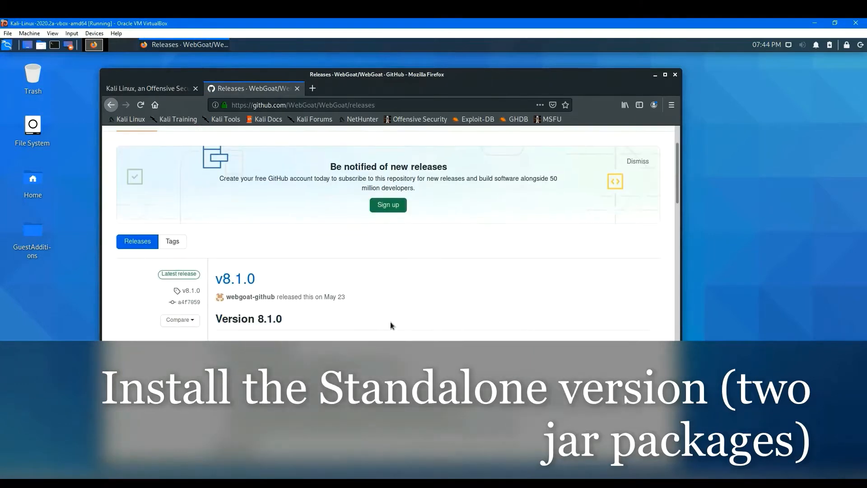
{"action": "scroll", "coordinate": [408, 316], "scroll_direction": "down", "scroll_amount": 4}
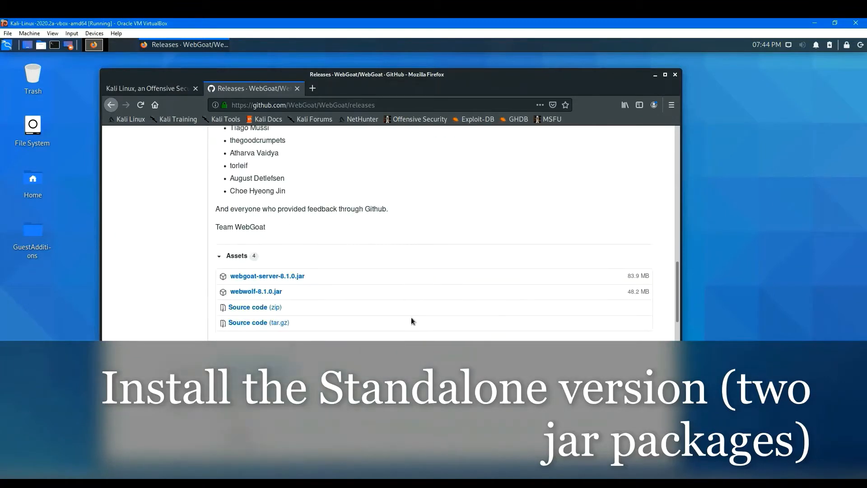
{"action": "left_click", "coordinate": [292, 280]}
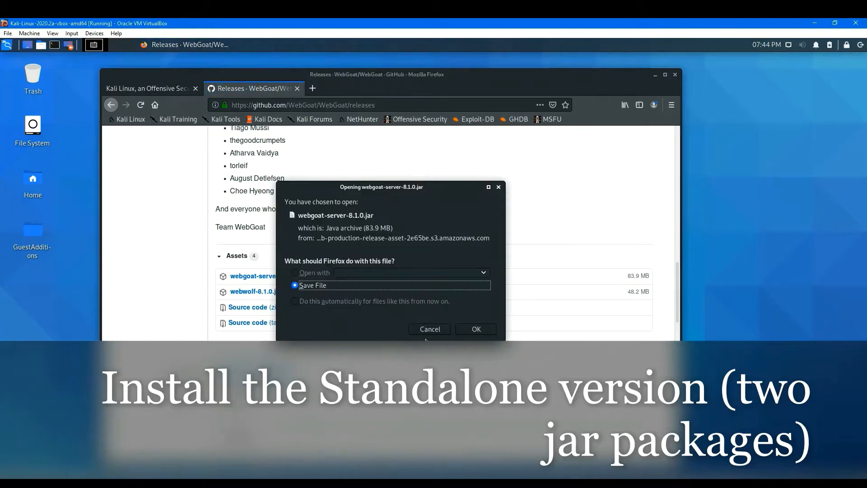
{"action": "left_click", "coordinate": [477, 329]}
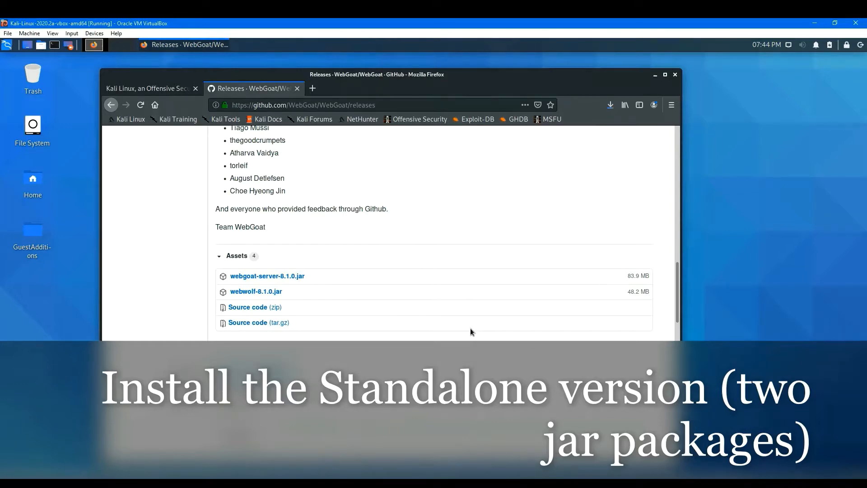
Move the browser window slightly and save webwolf-8.1.0.jar from the same release's assets.
{"action": "left_click_drag", "start_coordinate": [532, 78], "coordinate": [549, 73]}
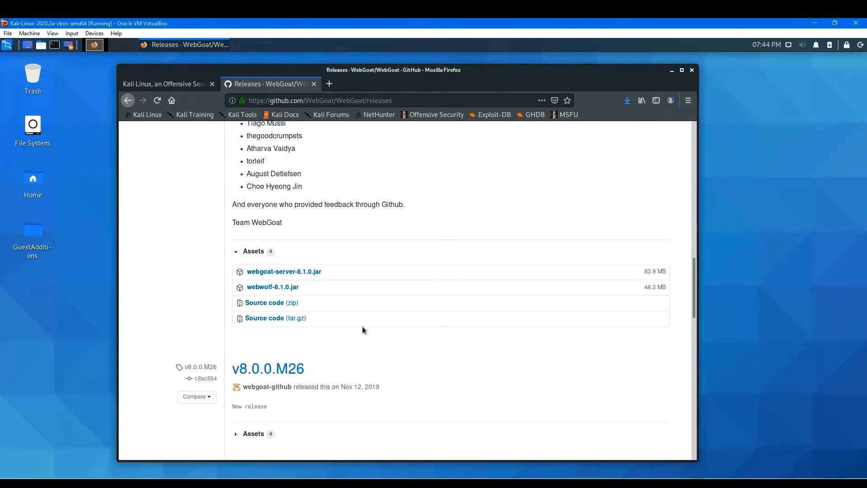
{"action": "left_click", "coordinate": [291, 288]}
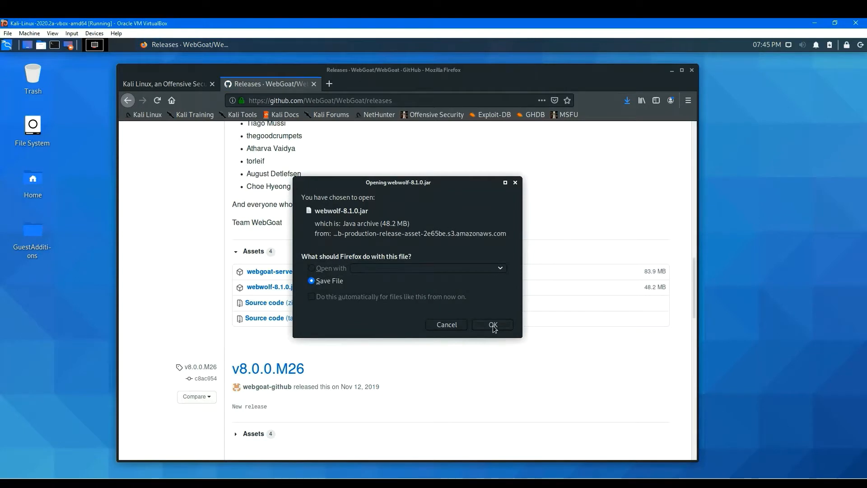
{"action": "left_click", "coordinate": [494, 325]}
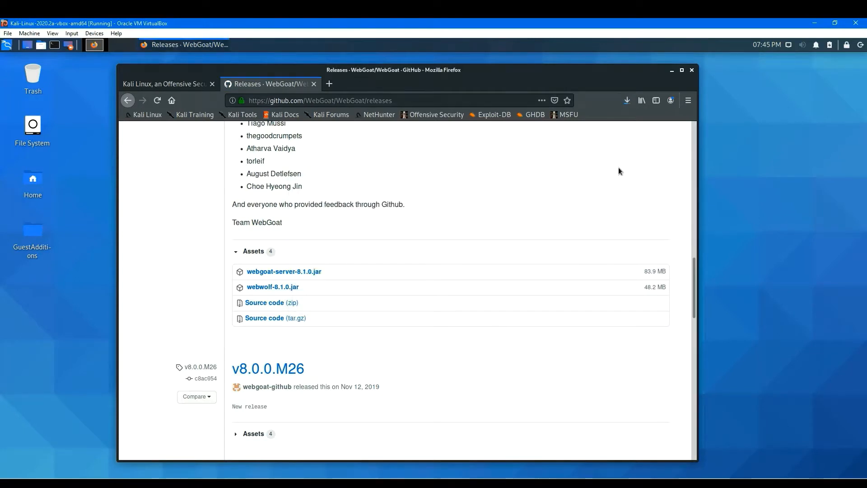
Open the browser's downloads list and show all downloads in the Library window.
{"action": "left_click", "coordinate": [629, 102]}
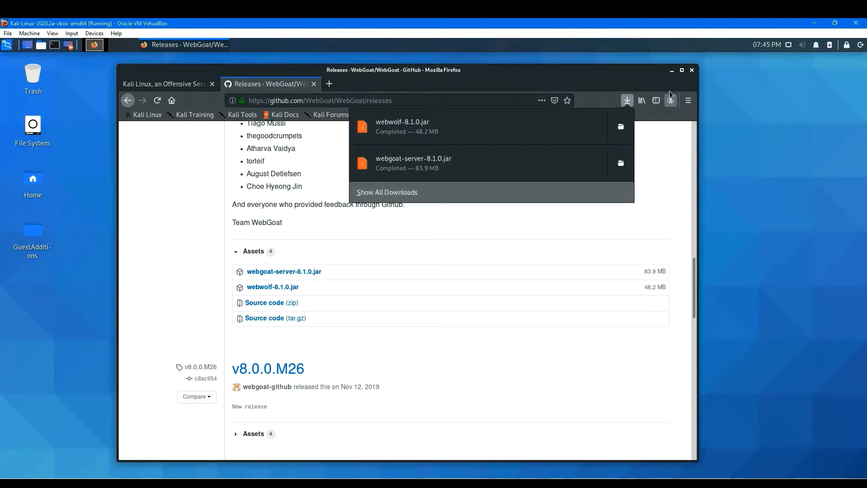
{"action": "left_click", "coordinate": [673, 76]}
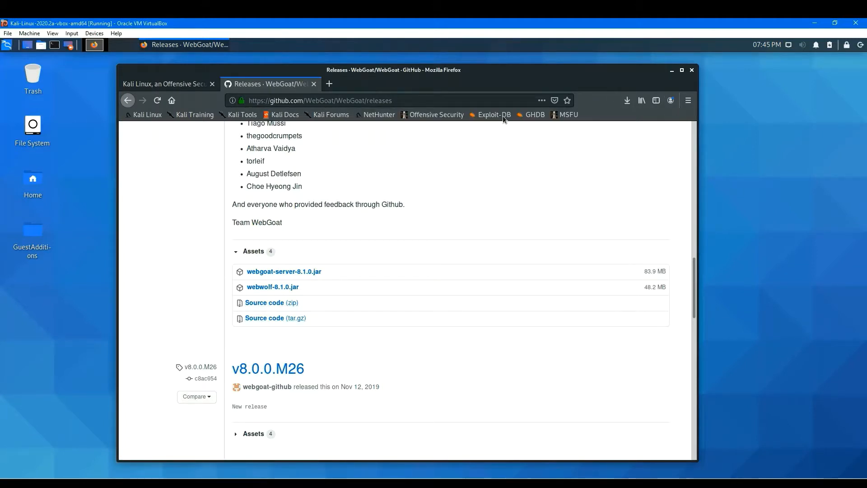
{"action": "left_click", "coordinate": [627, 102]}
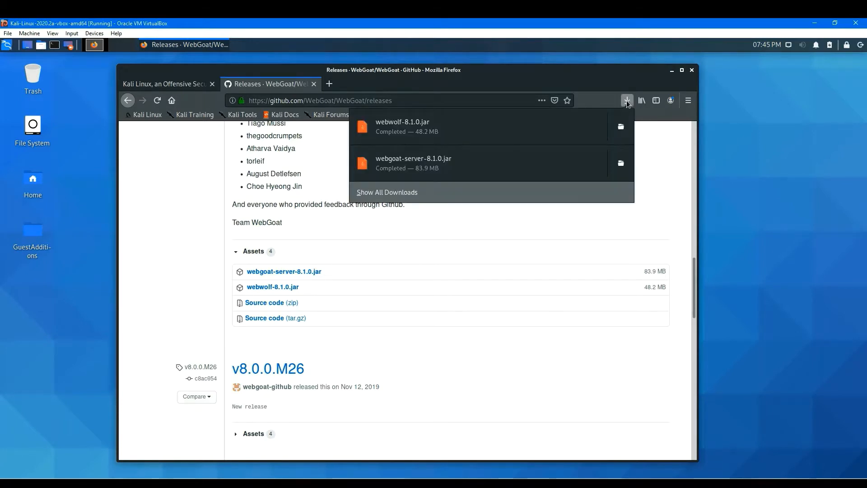
{"action": "left_click", "coordinate": [400, 194]}
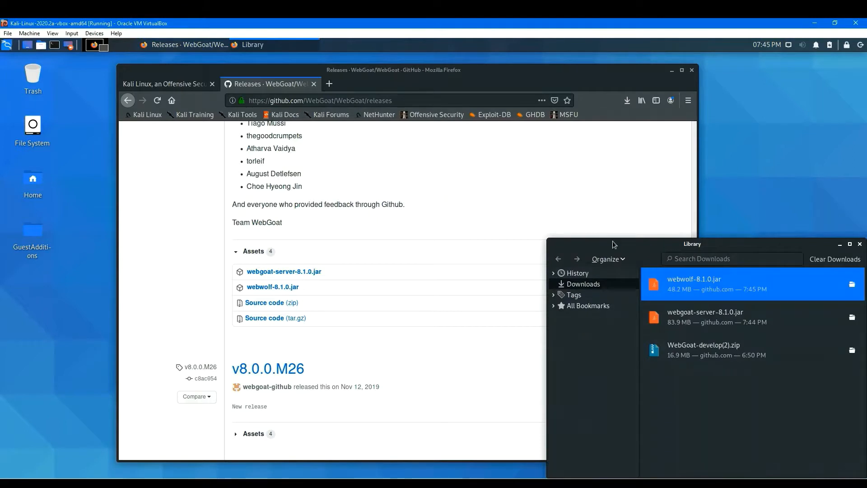
Reposition the Library window and minimize the browser to reveal the desktop.
{"action": "left_click_drag", "start_coordinate": [636, 246], "coordinate": [381, 174]}
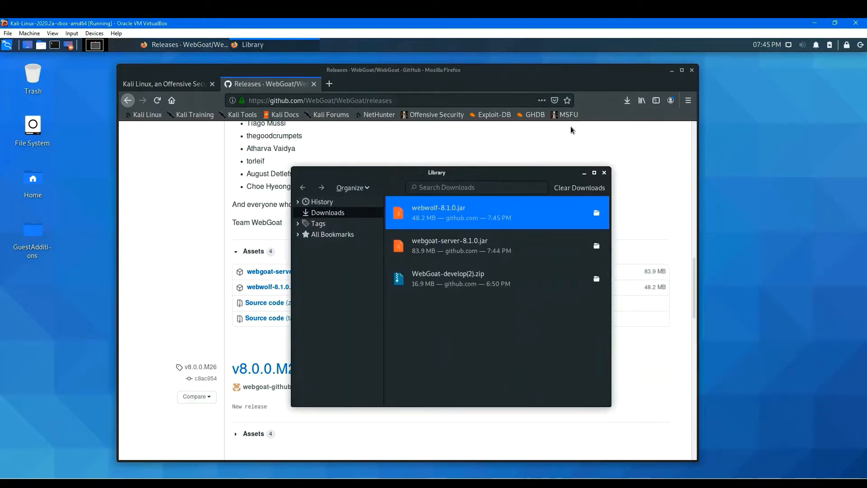
{"action": "left_click", "coordinate": [672, 70]}
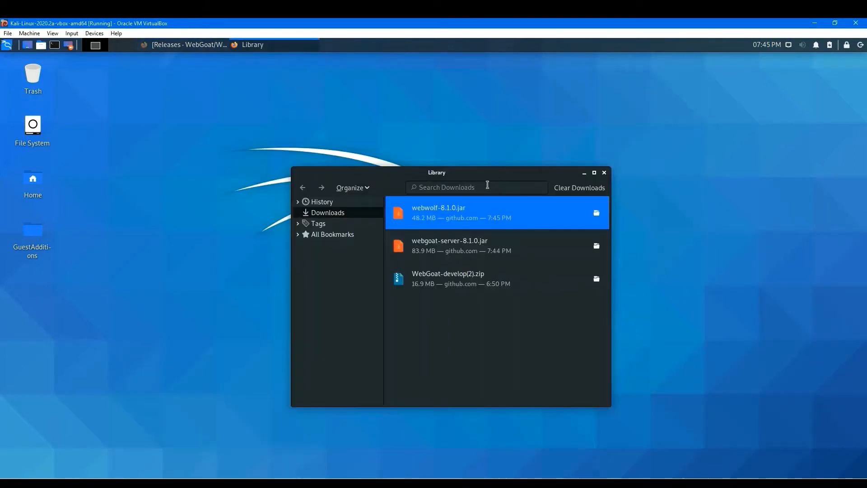
{"action": "left_click_drag", "start_coordinate": [500, 176], "coordinate": [551, 132]}
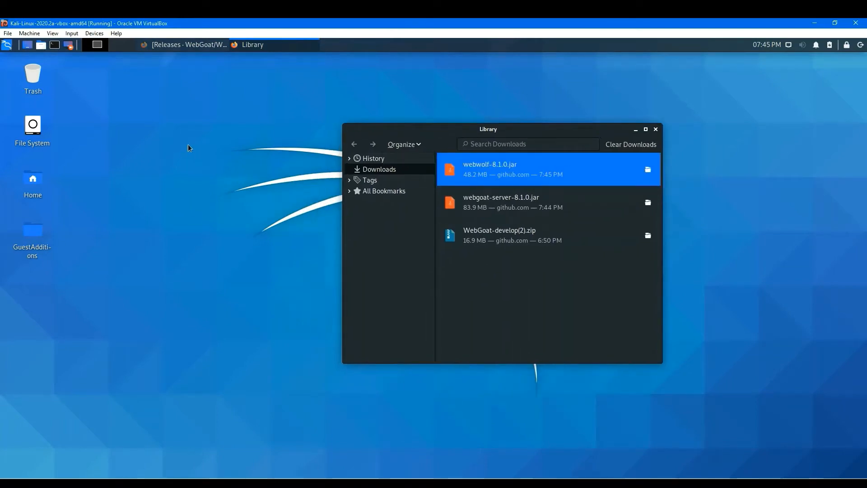
Create a new folder named Websites on the desktop.
{"action": "right_click", "coordinate": [143, 123]}
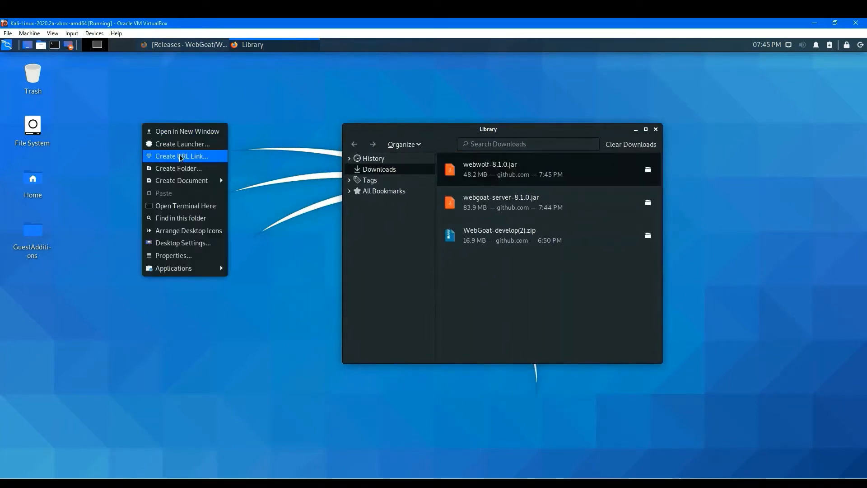
{"action": "left_click", "coordinate": [199, 168]}
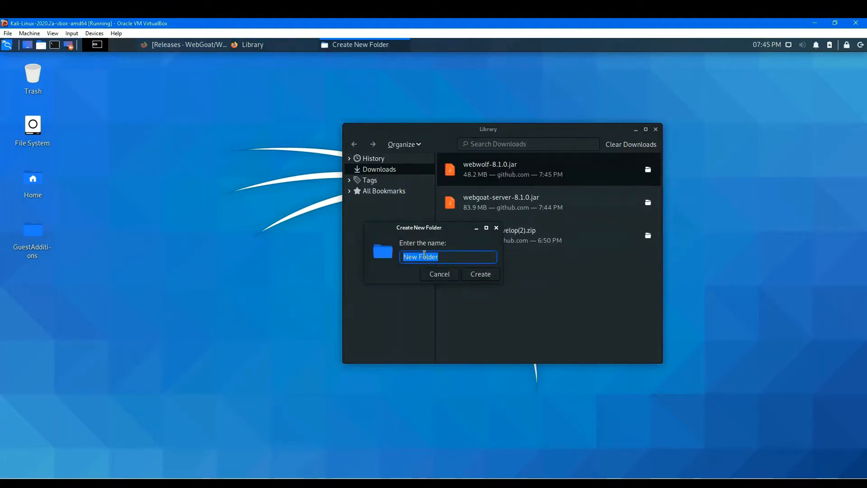
{"action": "type", "text": "W"}
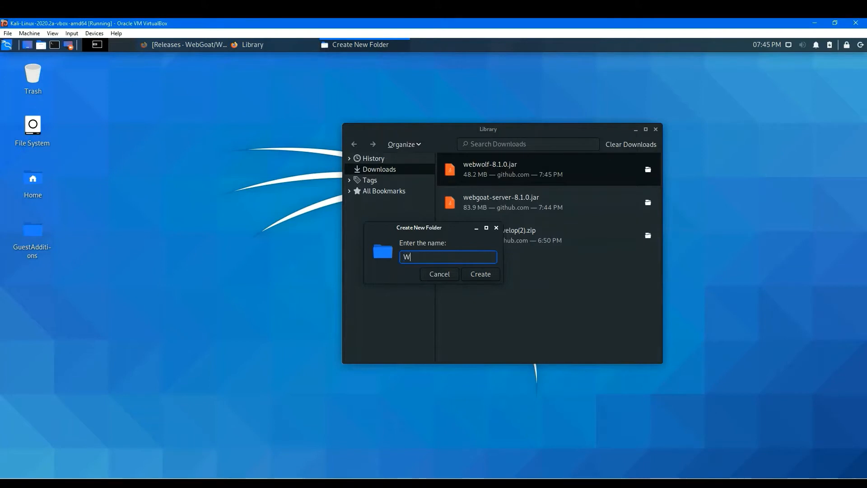
{"action": "type", "text": "ebsites"}
{"action": "key", "text": "Return"}
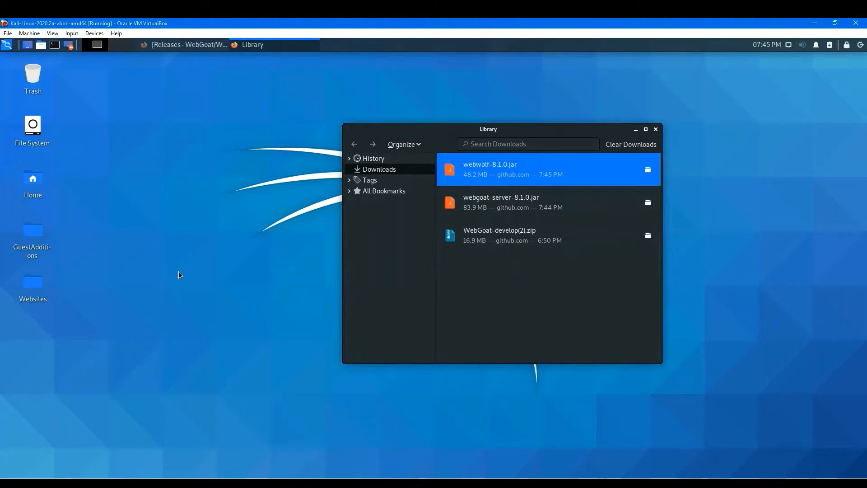
Open the Websites folder and create a subfolder named Webgoat inside it.
{"action": "double_click", "coordinate": [34, 284]}
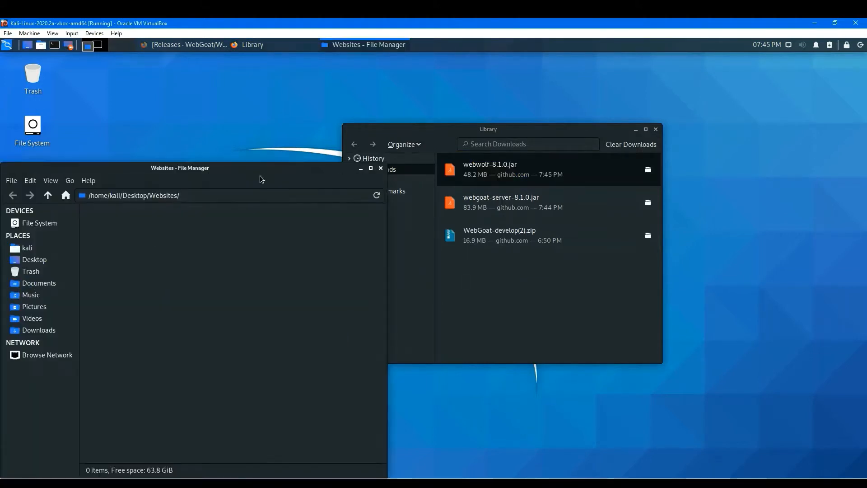
{"action": "left_click_drag", "start_coordinate": [260, 169], "coordinate": [352, 115]}
{"action": "right_click", "coordinate": [299, 189]}
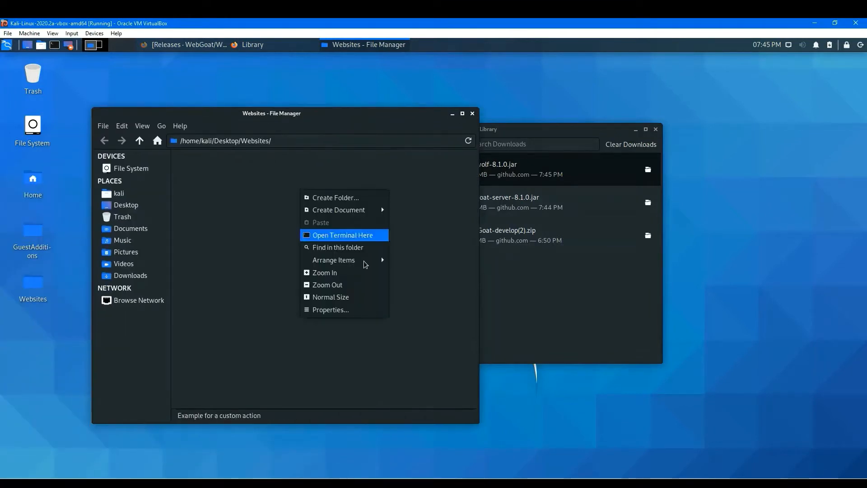
{"action": "mouse_move", "coordinate": [373, 260]}
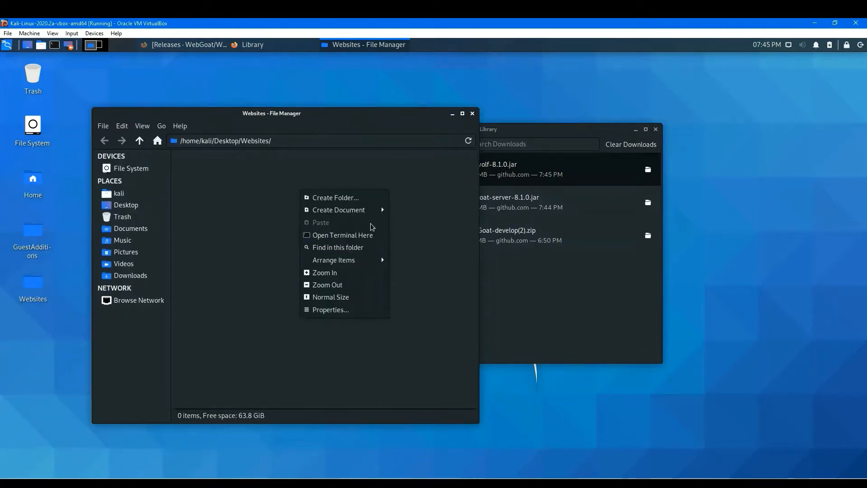
{"action": "left_click", "coordinate": [361, 199]}
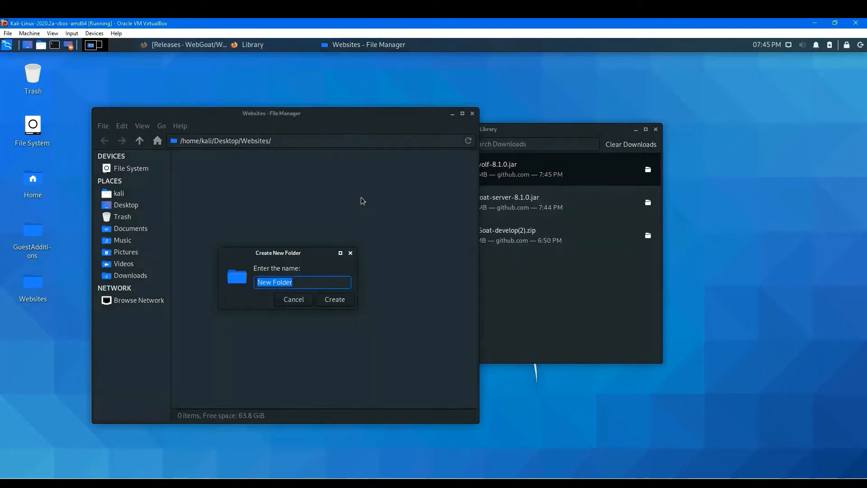
{"action": "type", "text": "Web"}
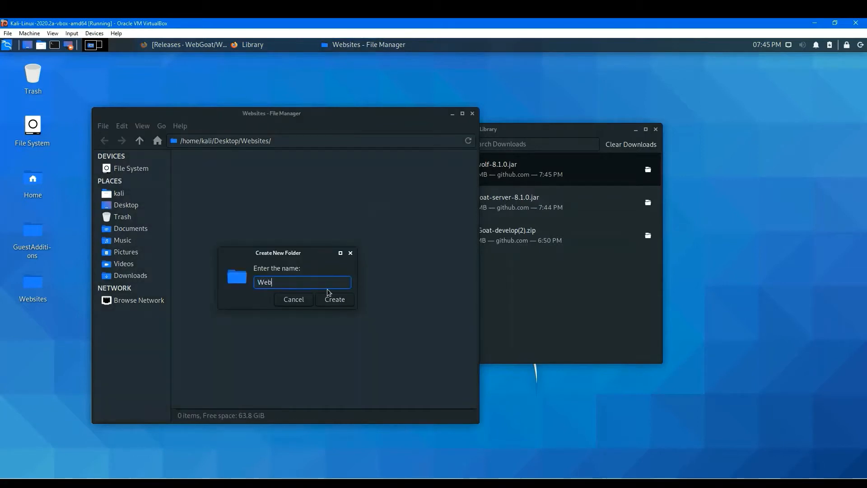
{"action": "type", "text": "goat"}
{"action": "left_click", "coordinate": [328, 297]}
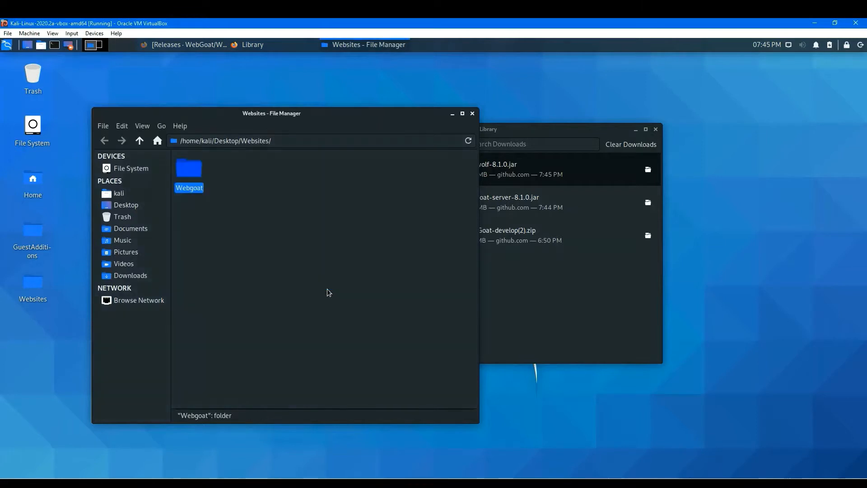
Create a second subfolder named Webwolf in the Websites folder.
{"action": "right_click", "coordinate": [243, 229]}
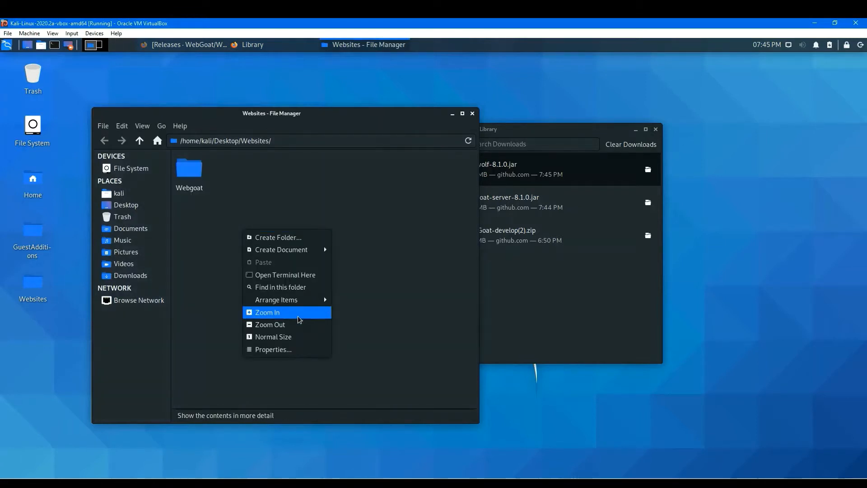
{"action": "left_click", "coordinate": [310, 238]}
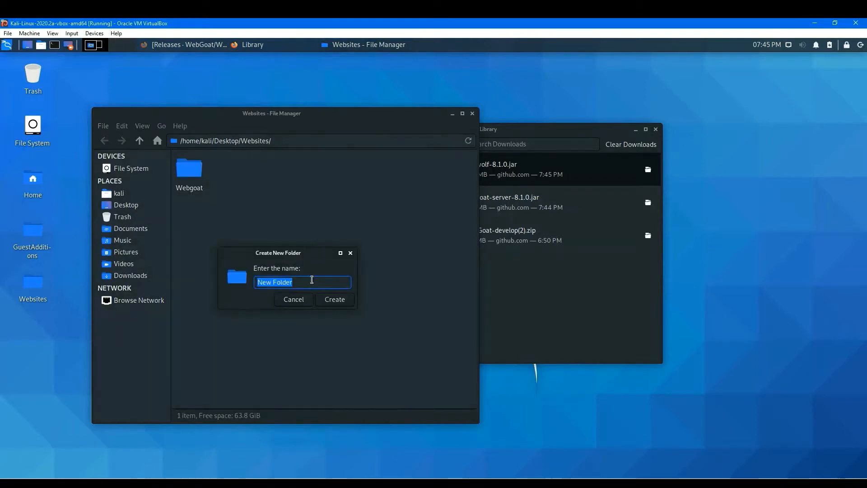
{"action": "type", "text": "We"}
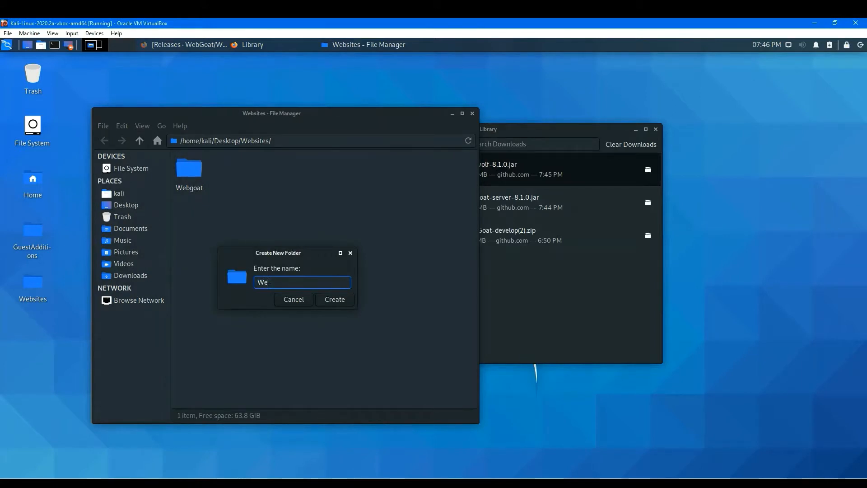
{"action": "type", "text": "bwolf"}
{"action": "key", "text": "Return"}
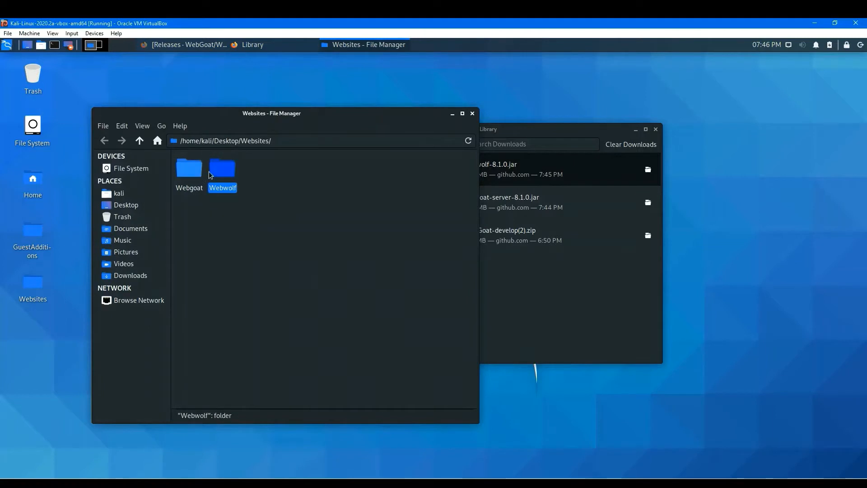
Open the Webgoat folder and copy webgoat-server-8.1.0.jar into it from the downloads list.
{"action": "double_click", "coordinate": [193, 170]}
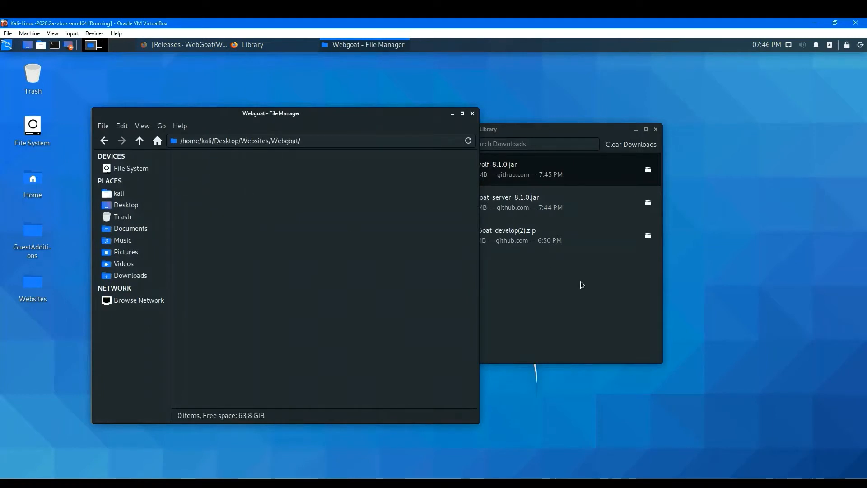
{"action": "left_click", "coordinate": [553, 273]}
{"action": "left_click_drag", "start_coordinate": [553, 130], "coordinate": [623, 139]}
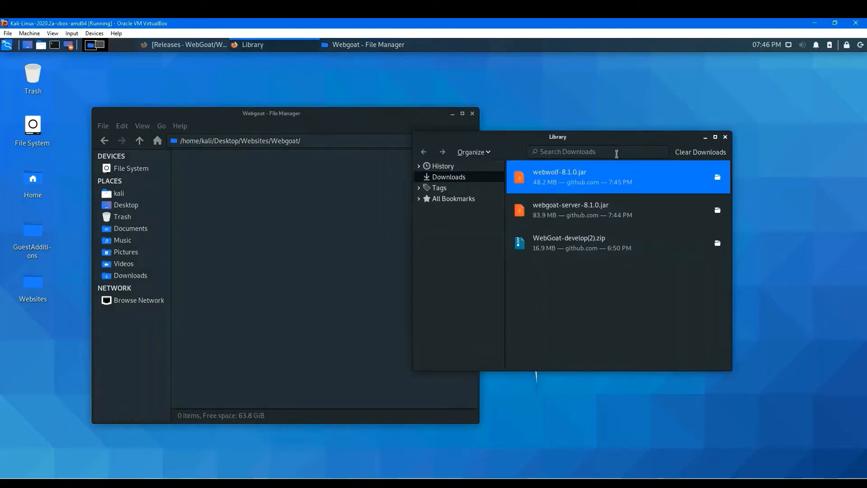
{"action": "left_click_drag", "start_coordinate": [575, 215], "coordinate": [366, 268]}
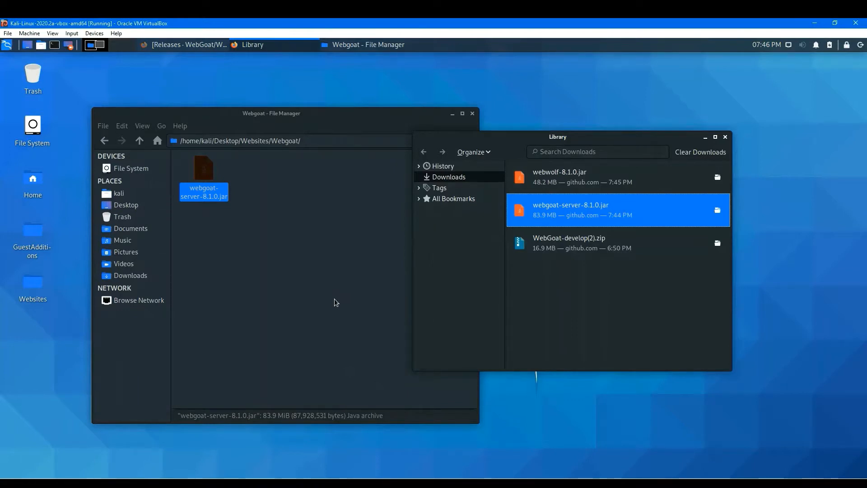
{"action": "left_click", "coordinate": [312, 265]}
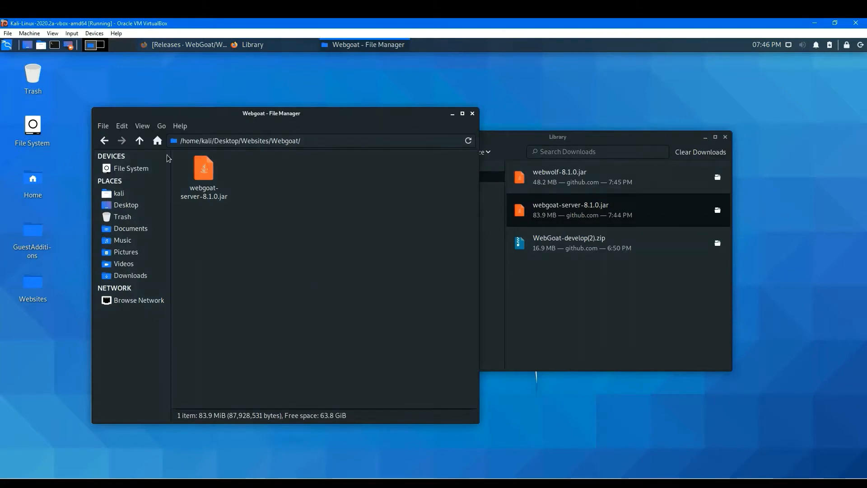
Go back, open the Webwolf folder and copy webwolf-8.1.0.jar into it from the downloads list.
{"action": "left_click", "coordinate": [104, 141]}
{"action": "double_click", "coordinate": [235, 173]}
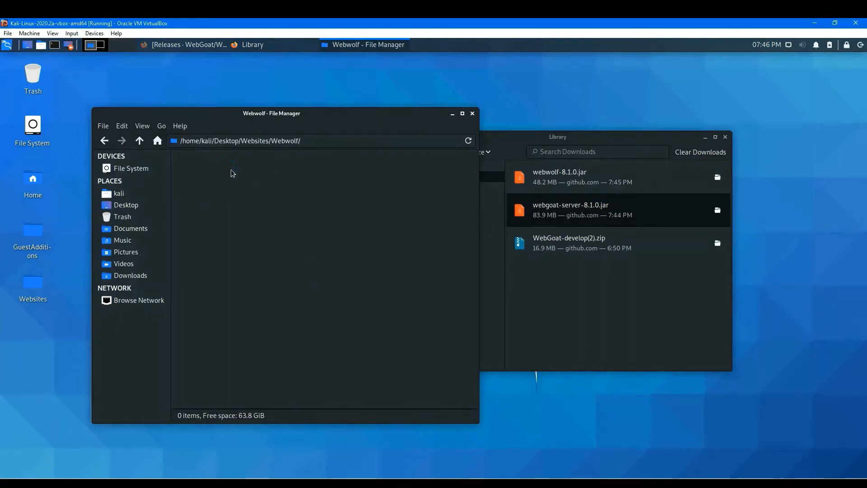
{"action": "left_click", "coordinate": [589, 179]}
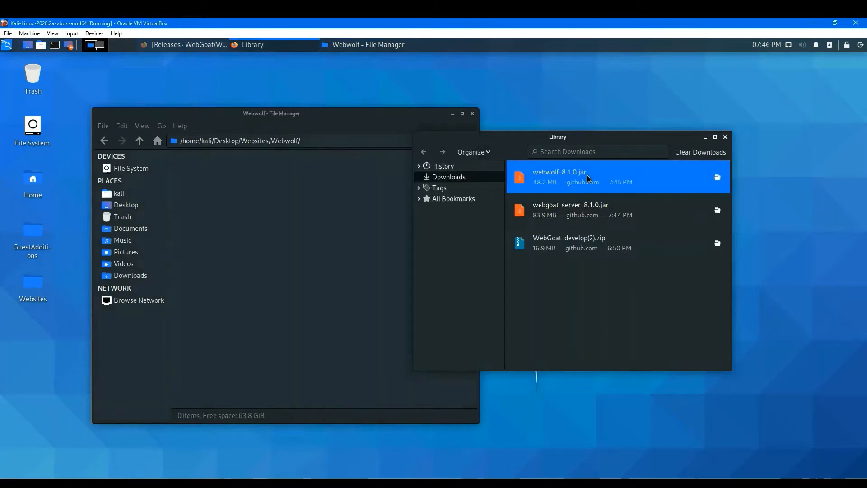
{"action": "left_click_drag", "start_coordinate": [589, 180], "coordinate": [304, 266]}
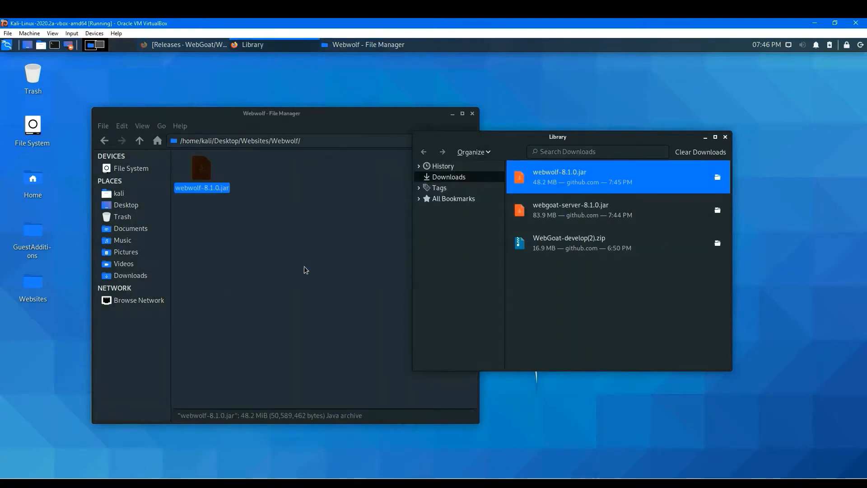
{"action": "left_click", "coordinate": [303, 266]}
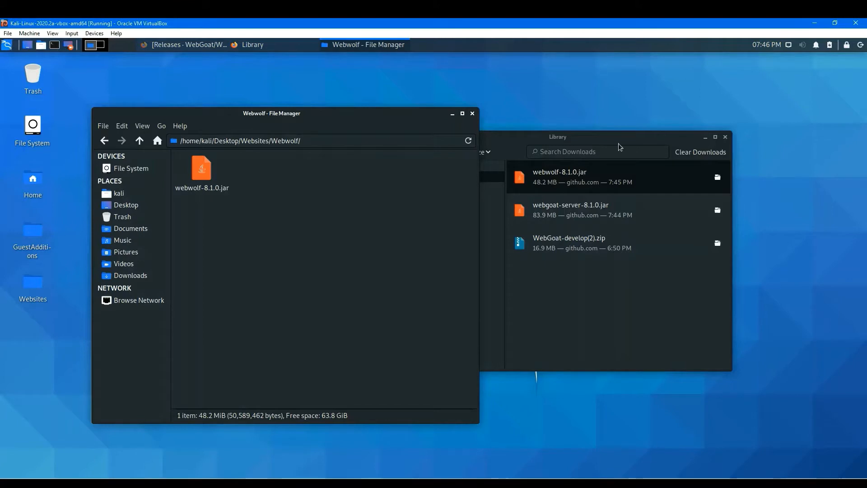
Open the properties of webwolf-8.1.0.jar in the Webwolf folder, then close them.
{"action": "left_click_drag", "start_coordinate": [633, 134], "coordinate": [655, 134]}
{"action": "left_click", "coordinate": [212, 171]}
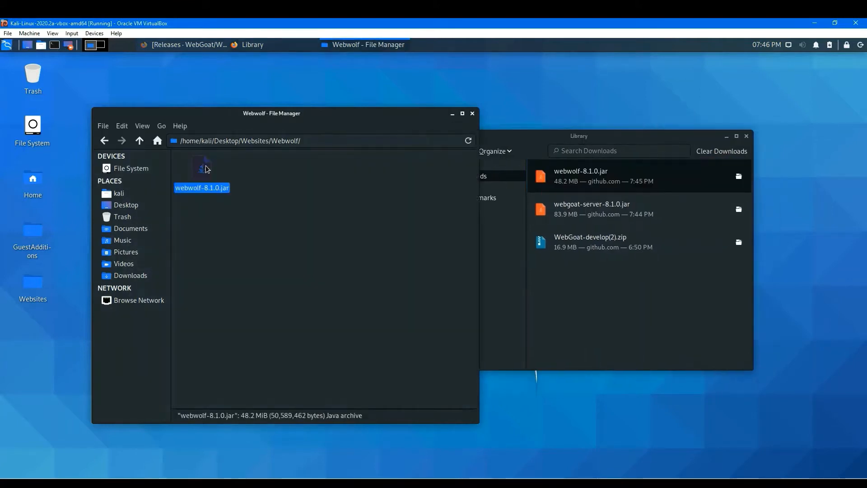
{"action": "right_click", "coordinate": [208, 168]}
{"action": "left_click", "coordinate": [242, 300]}
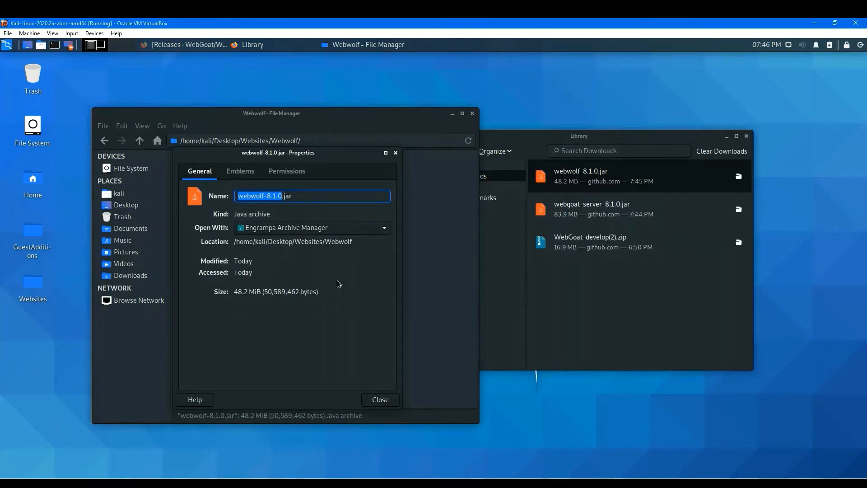
{"action": "left_click", "coordinate": [381, 400]}
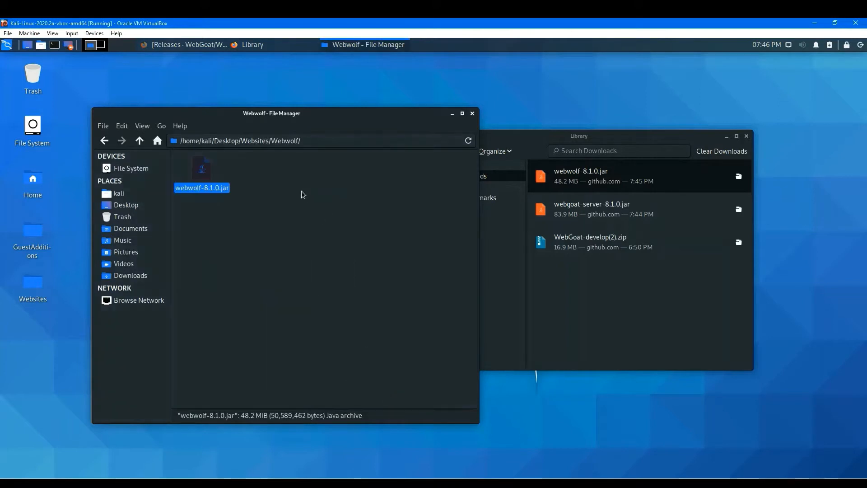
Go back to the Webgoat folder and open the properties of webgoat-server-8.1.0.jar.
{"action": "left_click", "coordinate": [104, 140]}
{"action": "double_click", "coordinate": [201, 173]}
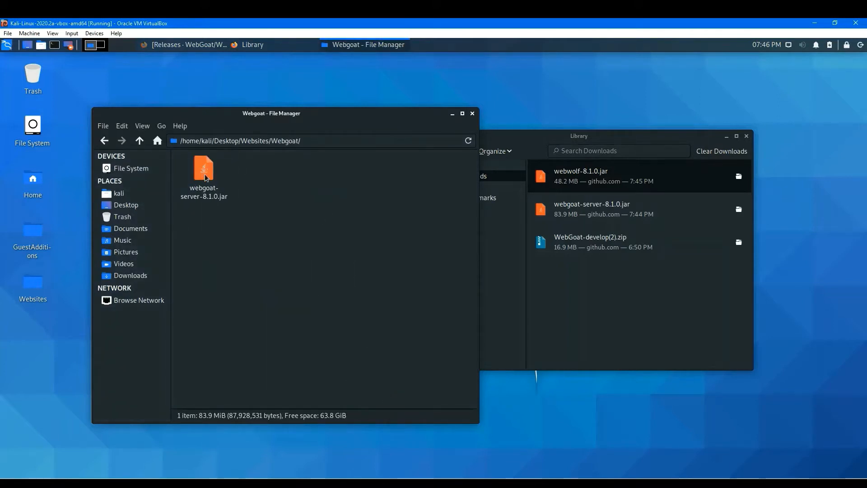
{"action": "right_click", "coordinate": [208, 173]}
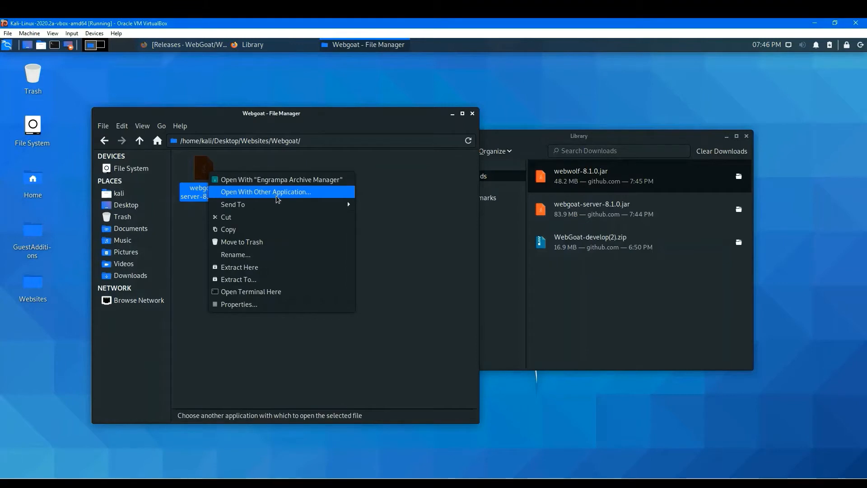
{"action": "left_click", "coordinate": [261, 305]}
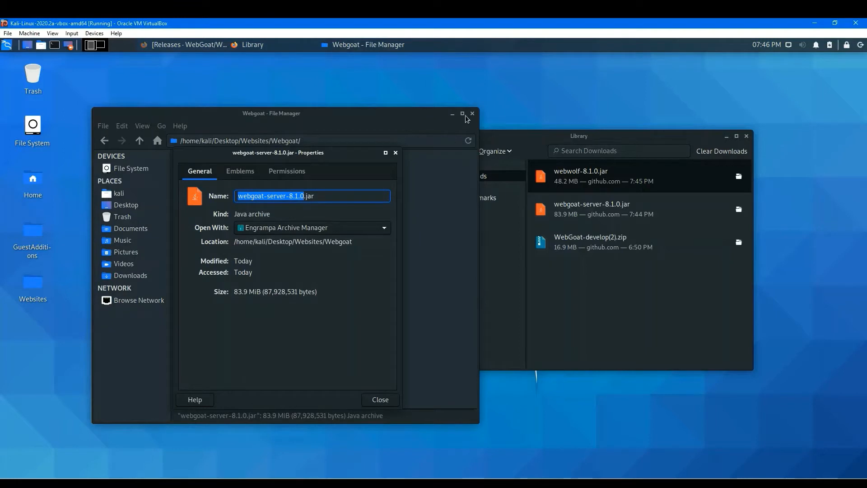
{"action": "left_click_drag", "start_coordinate": [664, 136], "coordinate": [676, 118]}
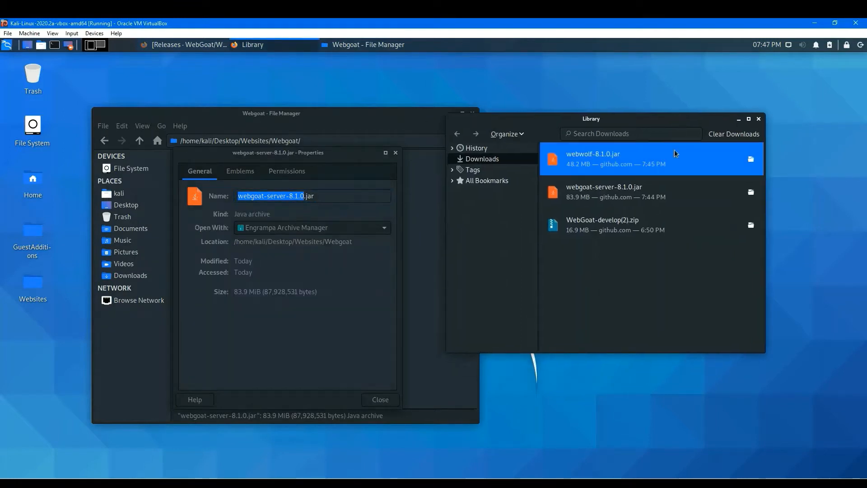
{"action": "left_click", "coordinate": [635, 227], "text": "shift"}
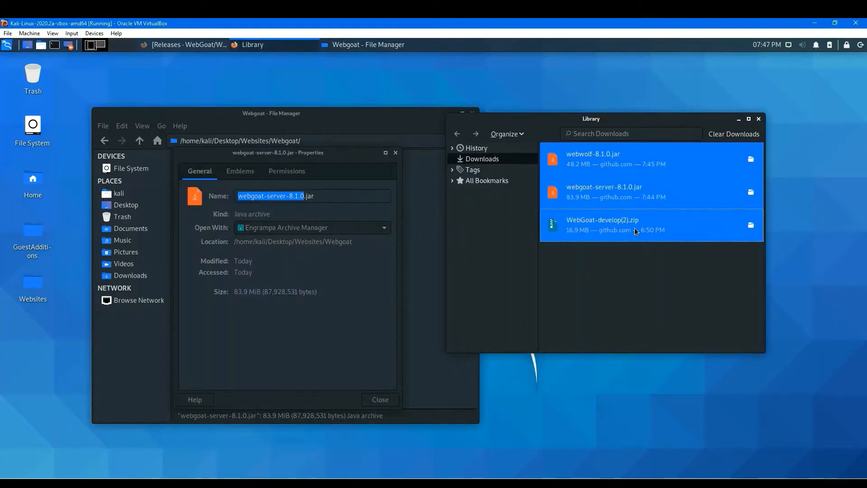
{"action": "right_click", "coordinate": [635, 228]}
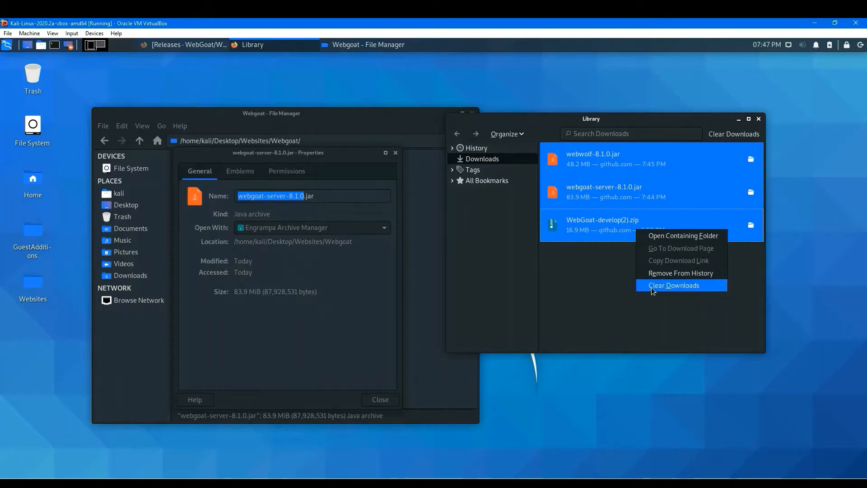
{"action": "left_click", "coordinate": [485, 161]}
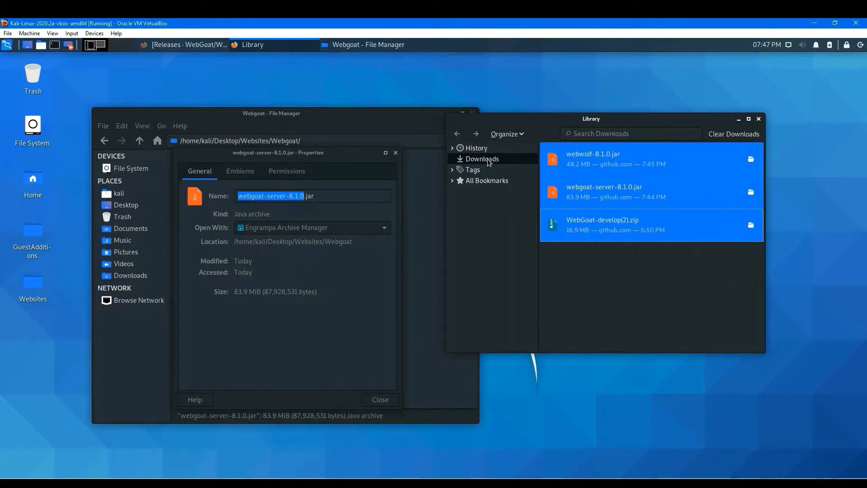
{"action": "left_click", "coordinate": [486, 158]}
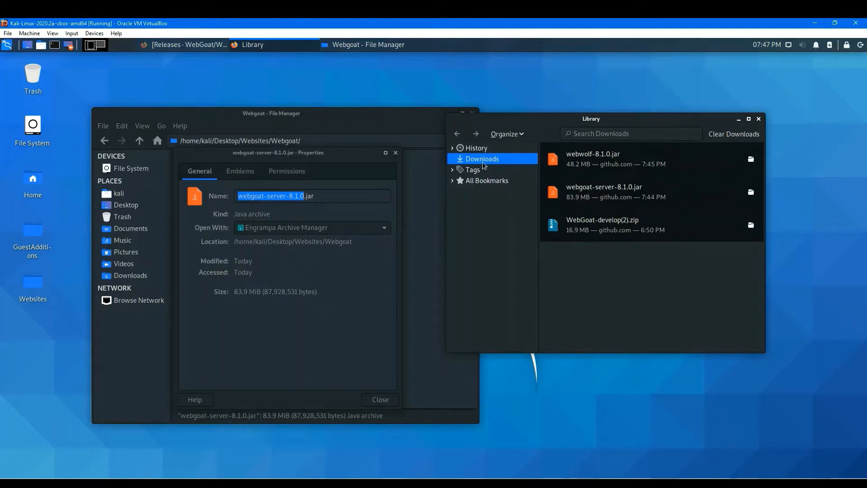
Select all three entries in the Library downloads list and remove them from history.
{"action": "key", "text": "Down"}
{"action": "key", "text": "Up"}
{"action": "left_click", "coordinate": [594, 159]}
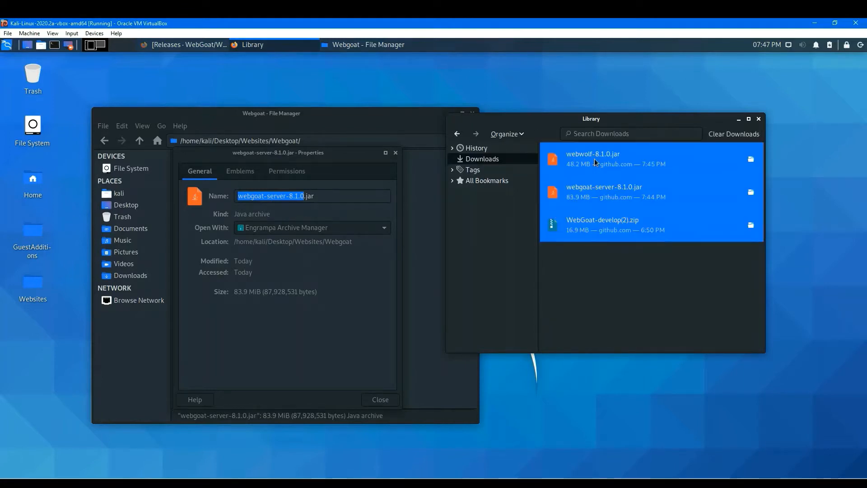
{"action": "left_click", "coordinate": [620, 228], "text": "shift"}
{"action": "right_click", "coordinate": [620, 227]}
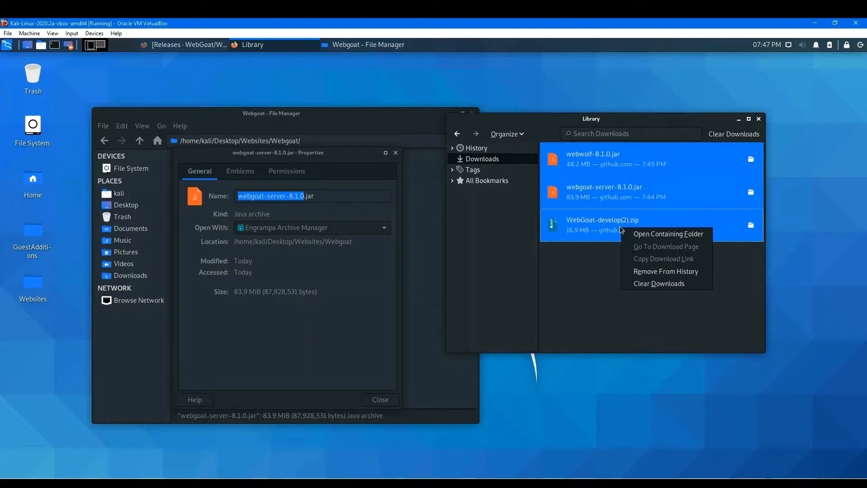
{"action": "left_click", "coordinate": [651, 273]}
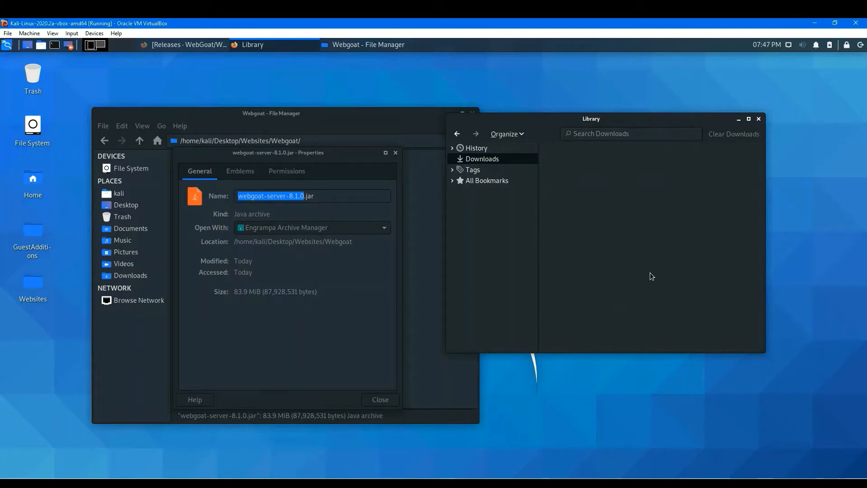
Close the Library window and reposition the Webgoat file manager window.
{"action": "mouse_move", "coordinate": [32, 75]}
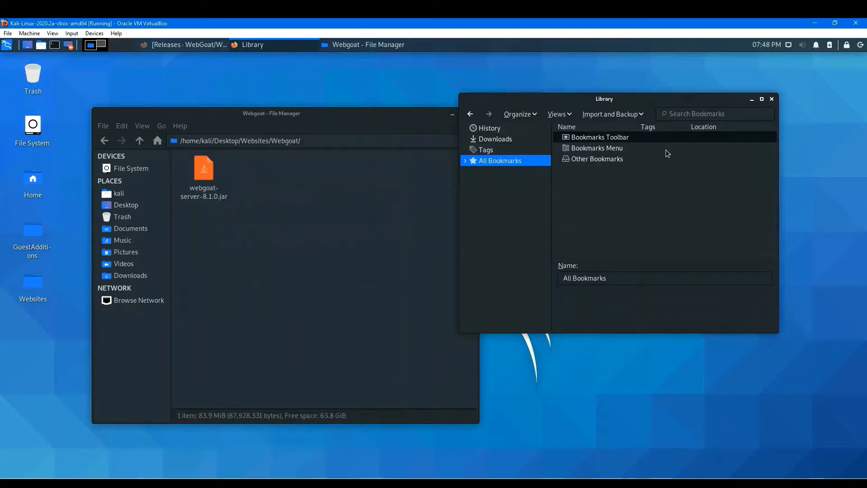
{"action": "left_click", "coordinate": [772, 99]}
{"action": "left_click_drag", "start_coordinate": [407, 117], "coordinate": [598, 117]}
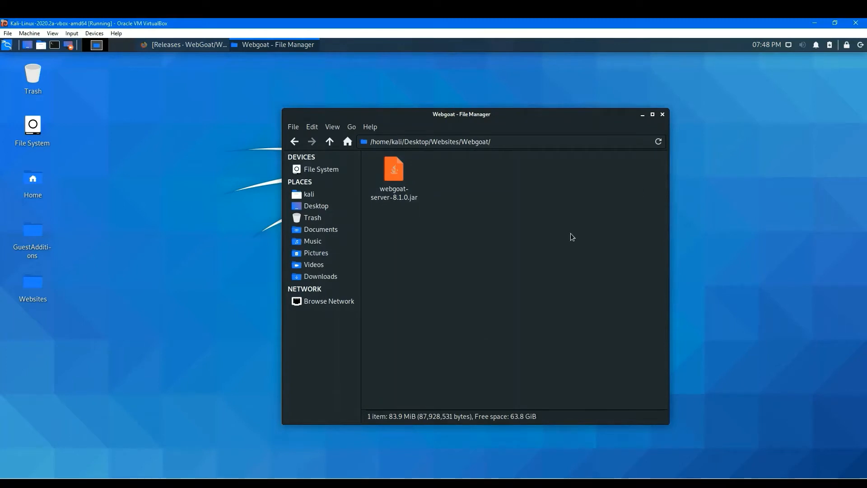
{"action": "left_click_drag", "start_coordinate": [573, 120], "coordinate": [533, 127]}
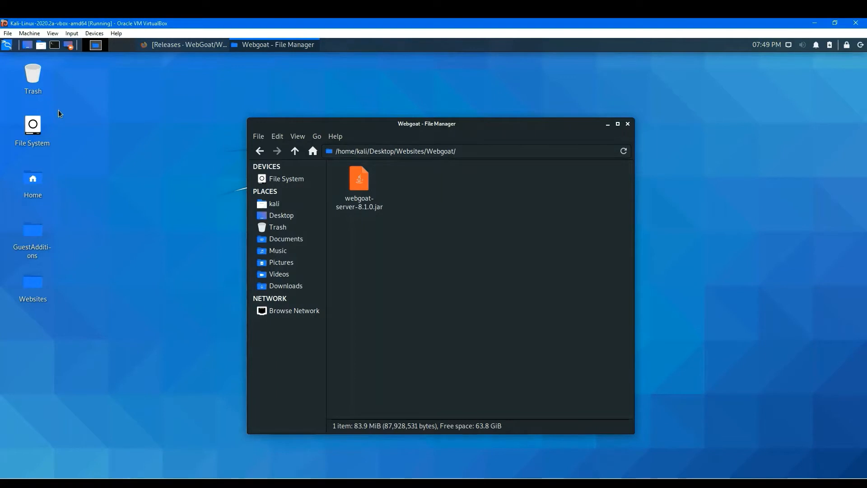
Open a new web browser window from the applications menu, move it, then minimize it.
{"action": "left_click", "coordinate": [9, 48]}
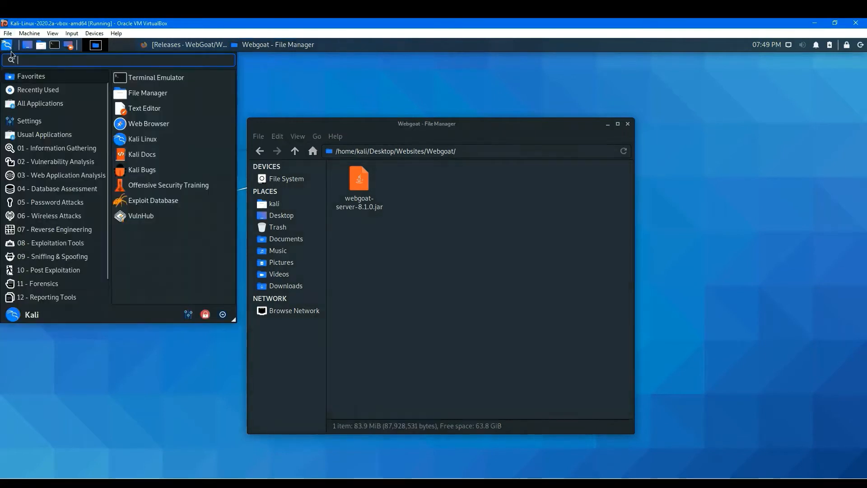
{"action": "left_click", "coordinate": [161, 126]}
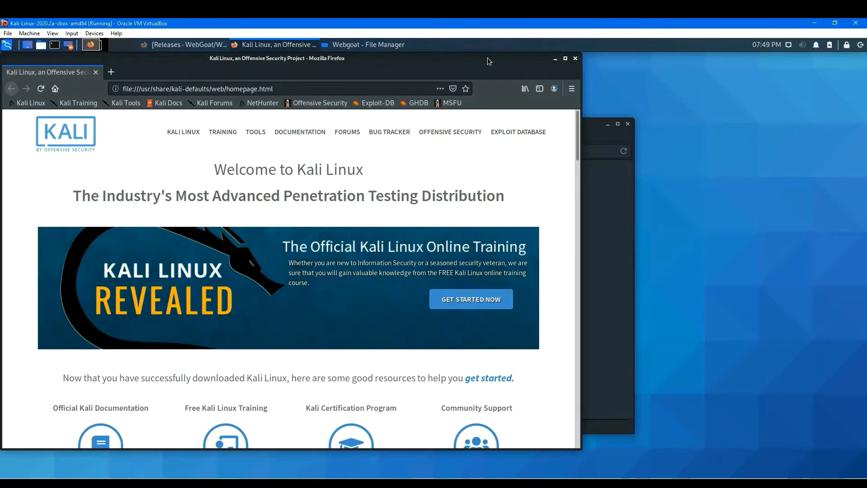
{"action": "left_click_drag", "start_coordinate": [488, 61], "coordinate": [633, 79]}
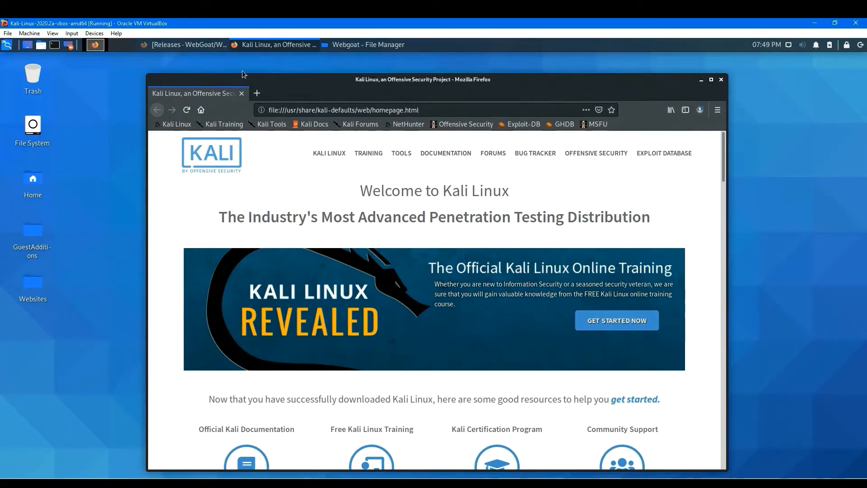
{"action": "left_click", "coordinate": [254, 45]}
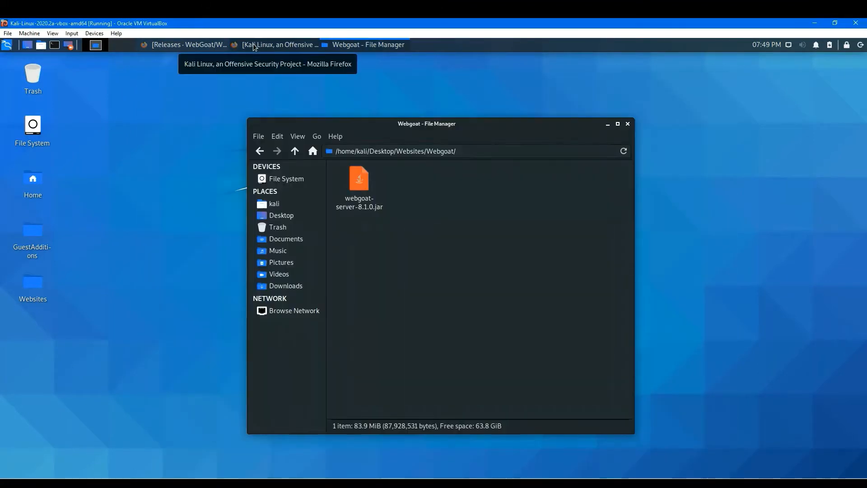
Switch to the WebGoat releases page and go back to the WebGoat repository page with the Standalone instructions.
{"action": "left_click", "coordinate": [185, 46]}
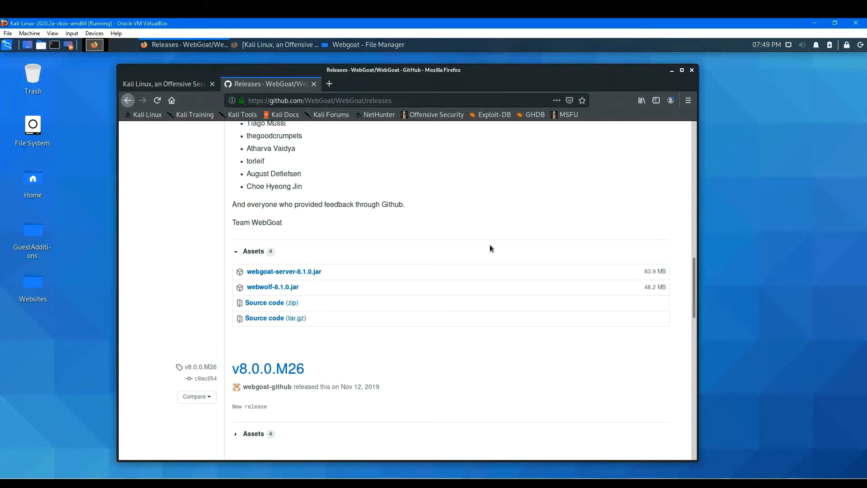
{"action": "scroll", "coordinate": [489, 246], "scroll_direction": "up", "scroll_amount": 3}
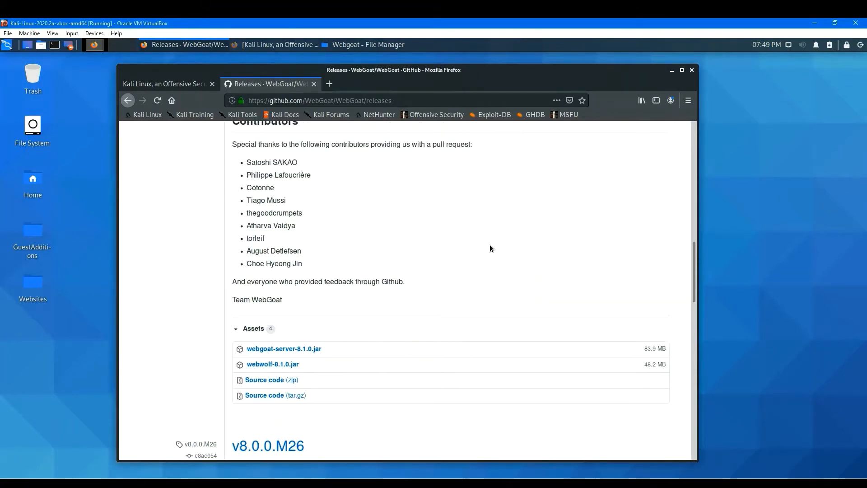
{"action": "scroll", "coordinate": [490, 245], "scroll_direction": "down", "scroll_amount": 3}
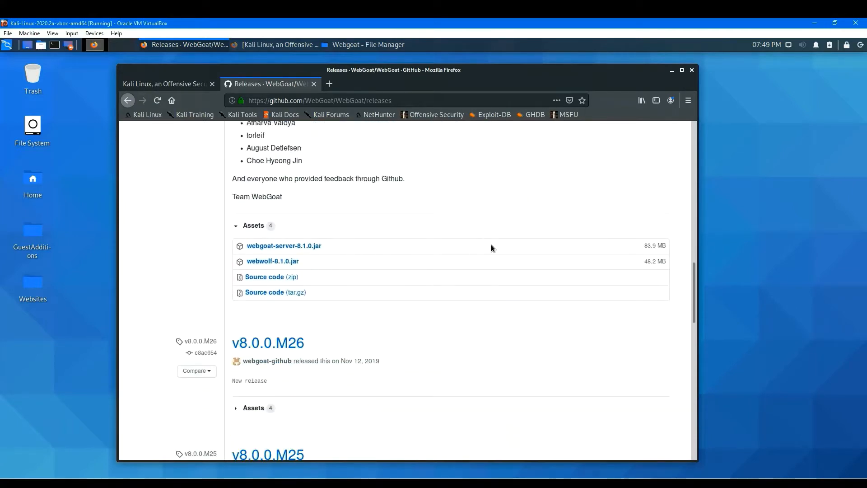
{"action": "scroll", "coordinate": [491, 245], "scroll_direction": "up", "scroll_amount": 2}
{"action": "left_click", "coordinate": [133, 106]}
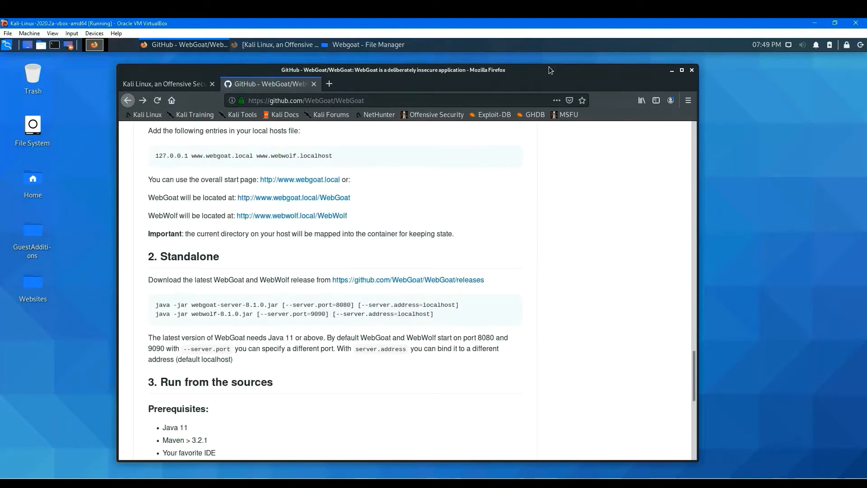
Arrange the file manager and browser windows side by side.
{"action": "left_click_drag", "start_coordinate": [548, 67], "coordinate": [661, 167]}
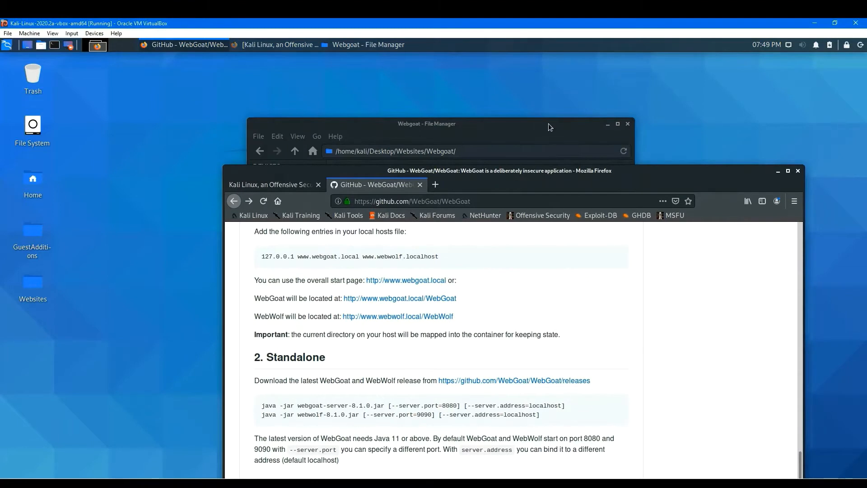
{"action": "left_click_drag", "start_coordinate": [552, 124], "coordinate": [358, 91]}
{"action": "left_click_drag", "start_coordinate": [614, 177], "coordinate": [641, 109]}
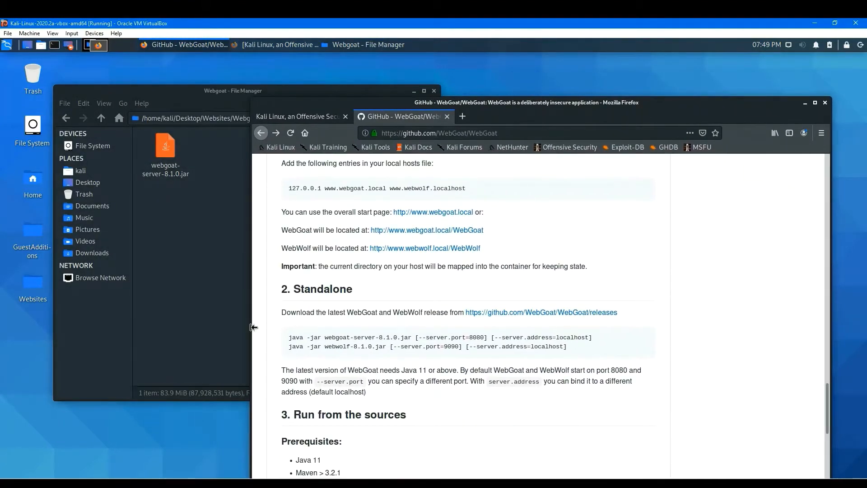
{"action": "left_click_drag", "start_coordinate": [254, 327], "coordinate": [315, 327]}
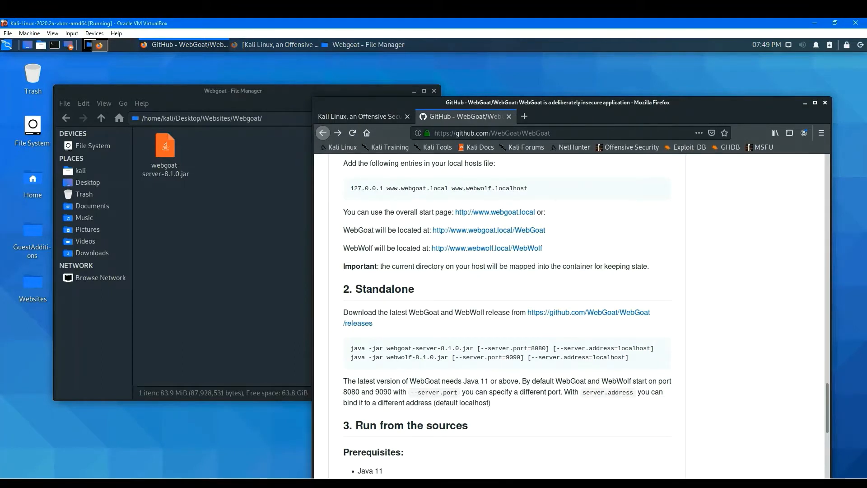
{"action": "left_click_drag", "start_coordinate": [271, 95], "coordinate": [261, 103]}
Create an empty file named HowToRunWebgoat in the Webgoat folder.
{"action": "right_click", "coordinate": [276, 186]}
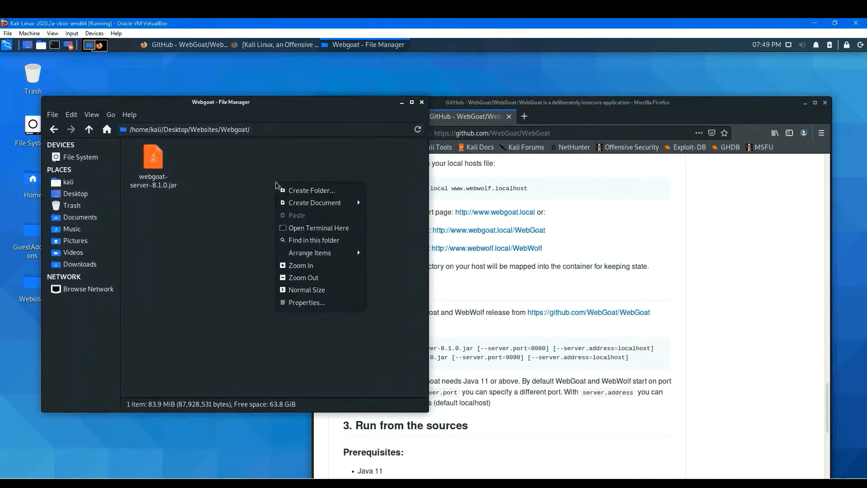
{"action": "mouse_move", "coordinate": [336, 203]}
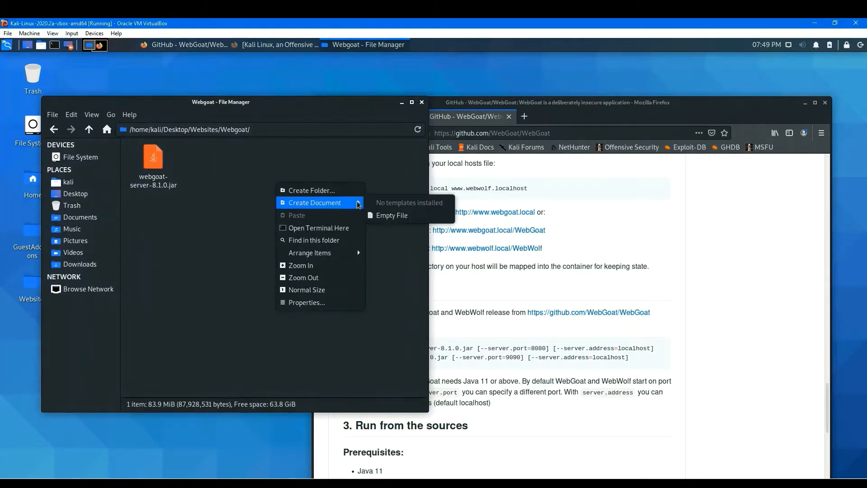
{"action": "left_click", "coordinate": [389, 216]}
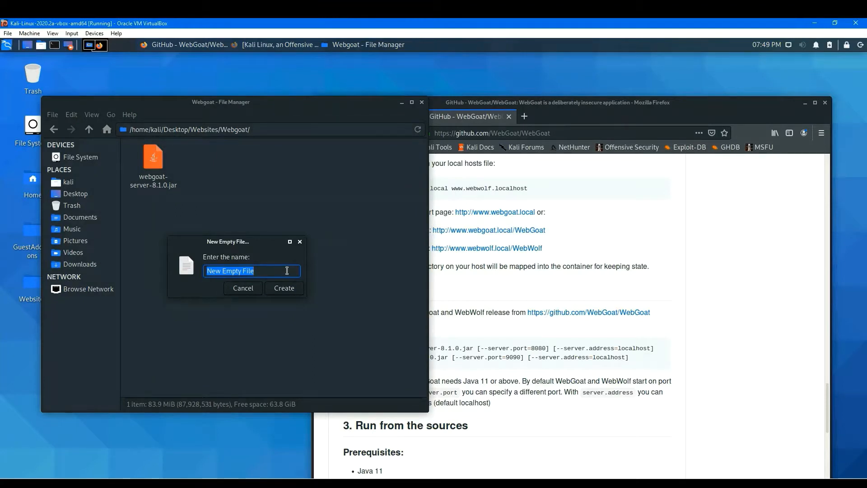
{"action": "type", "text": "HowT"}
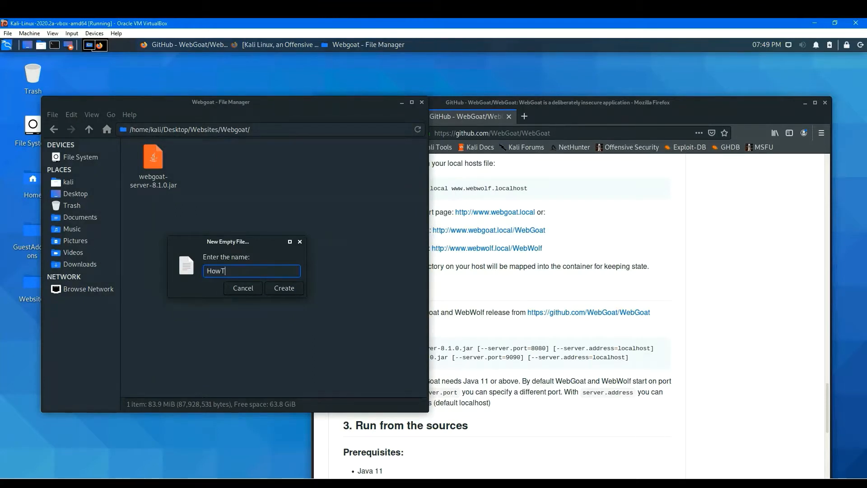
{"action": "type", "text": "oRunWebgoat"}
{"action": "key", "text": "Return"}
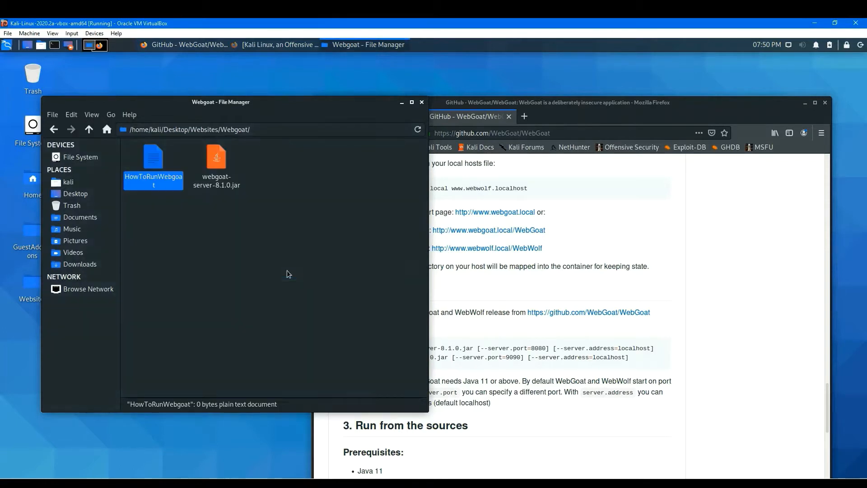
Open HowToRunWebgoat in the text editor and paste the two java -jar commands from the Standalone section.
{"action": "double_click", "coordinate": [154, 165]}
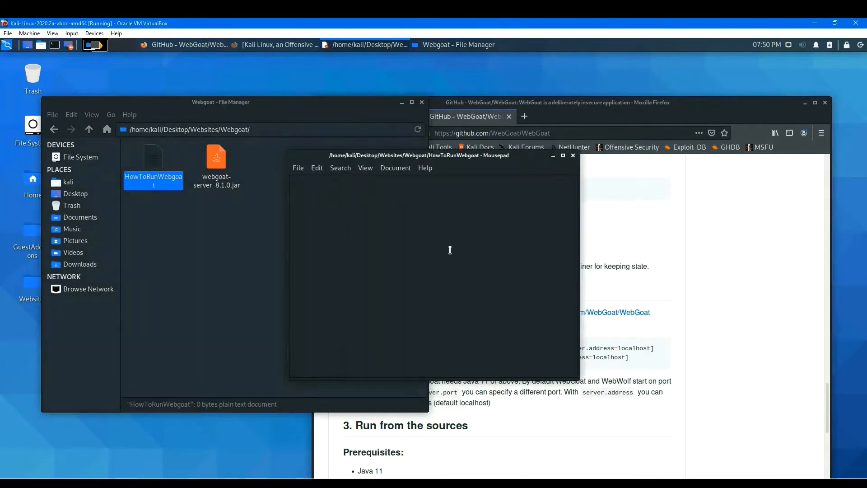
{"action": "left_click_drag", "start_coordinate": [340, 157], "coordinate": [233, 148]}
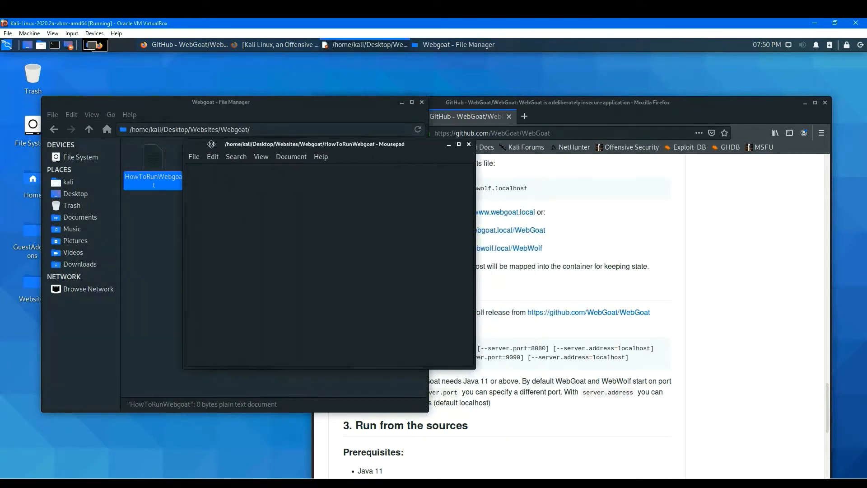
{"action": "left_click", "coordinate": [594, 333]}
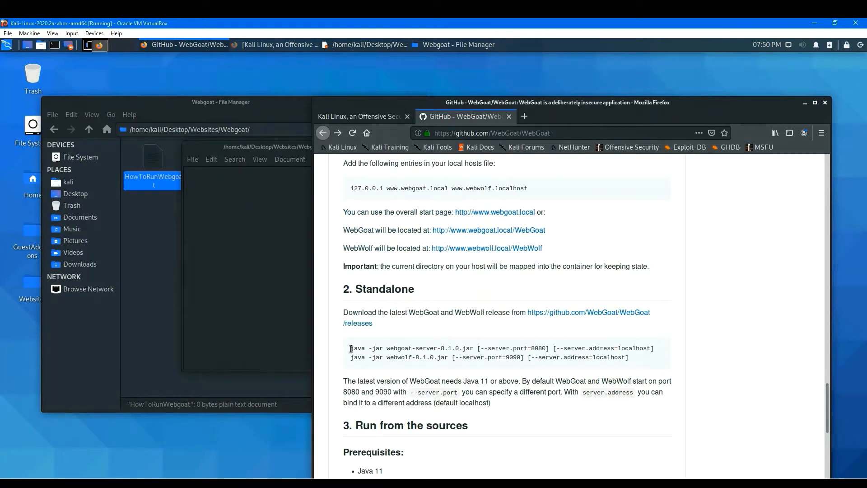
{"action": "left_click_drag", "start_coordinate": [351, 349], "coordinate": [635, 364]}
{"action": "key", "text": "ctrl+c"}
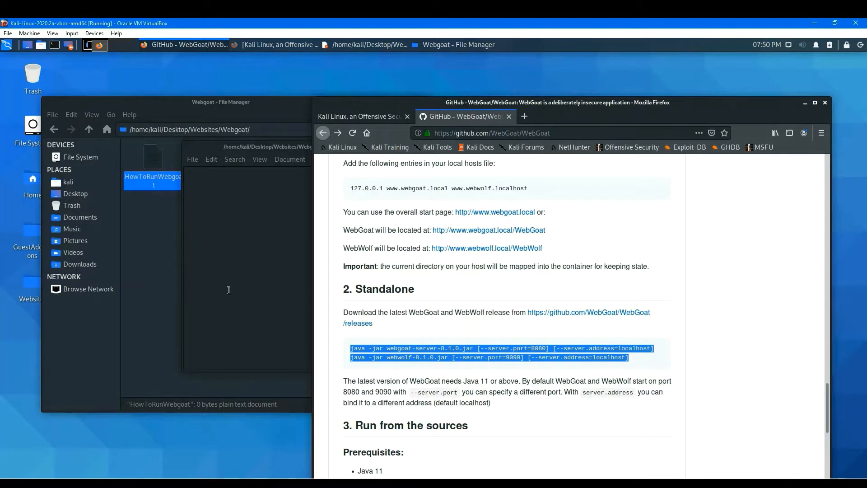
{"action": "left_click", "coordinate": [226, 246]}
{"action": "key", "text": "ctrl+v"}
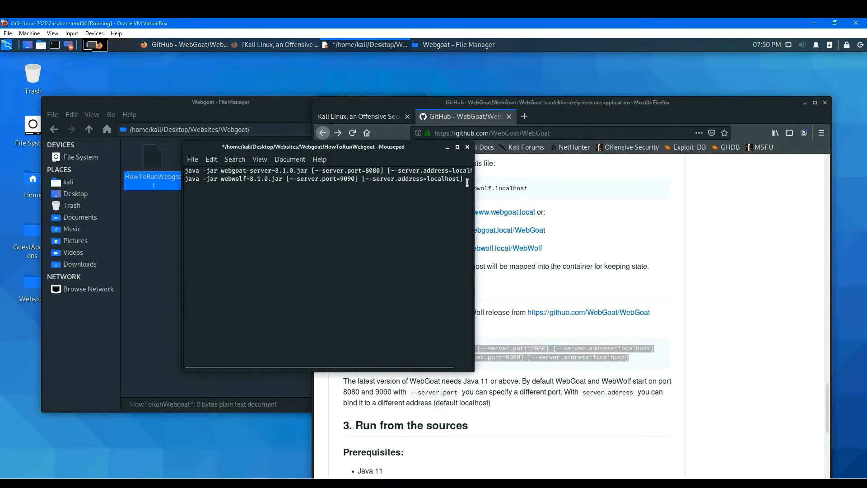
Delete the webwolf command line from the note and save the file.
{"action": "left_click_drag", "start_coordinate": [159, 198], "coordinate": [164, 182]}
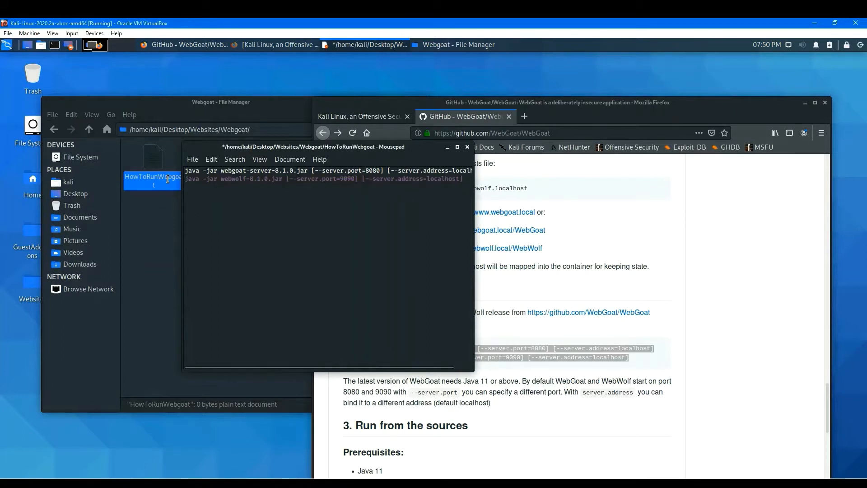
{"action": "key", "text": "BackSpace"}
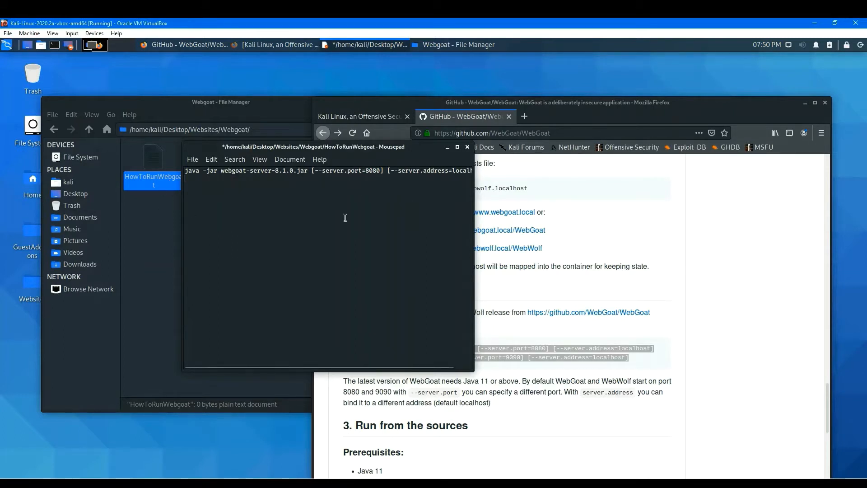
{"action": "left_click", "coordinate": [191, 159]}
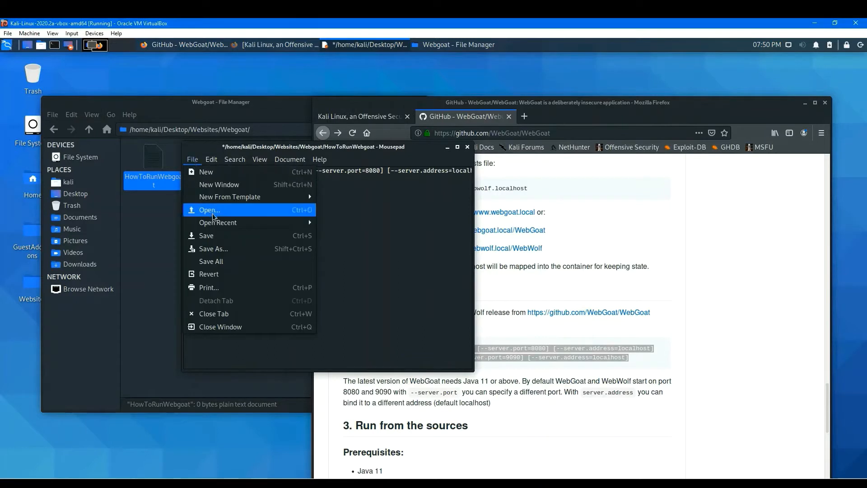
{"action": "left_click", "coordinate": [220, 235]}
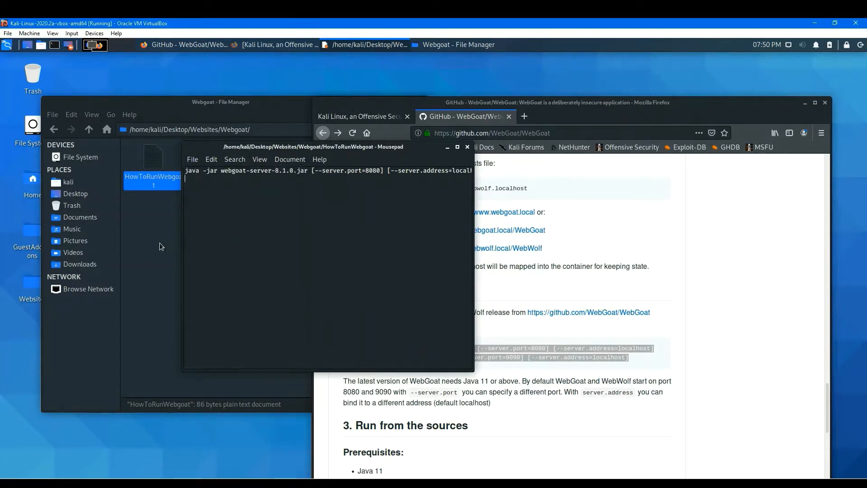
Create an empty file named HowToRunWebwolf in the Webwolf folder.
{"action": "left_click", "coordinate": [167, 193]}
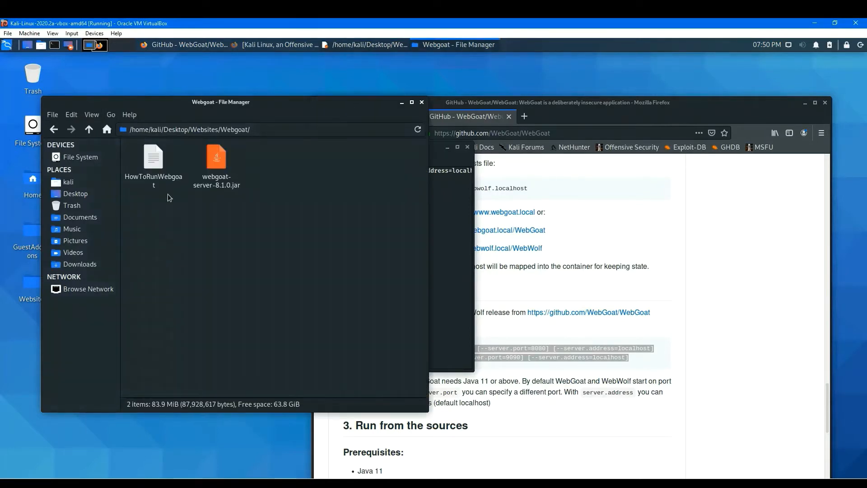
{"action": "left_click", "coordinate": [53, 129]}
{"action": "double_click", "coordinate": [170, 158]}
{"action": "right_click", "coordinate": [201, 224]}
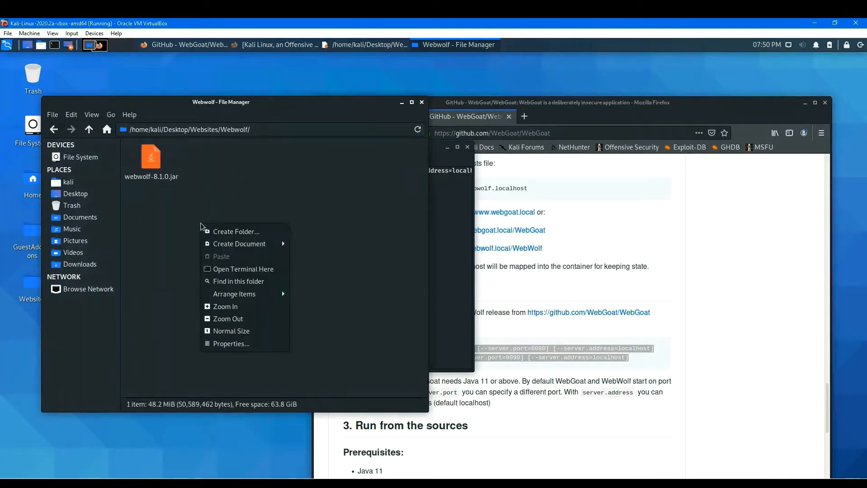
{"action": "mouse_move", "coordinate": [260, 249]}
{"action": "left_click", "coordinate": [318, 253]}
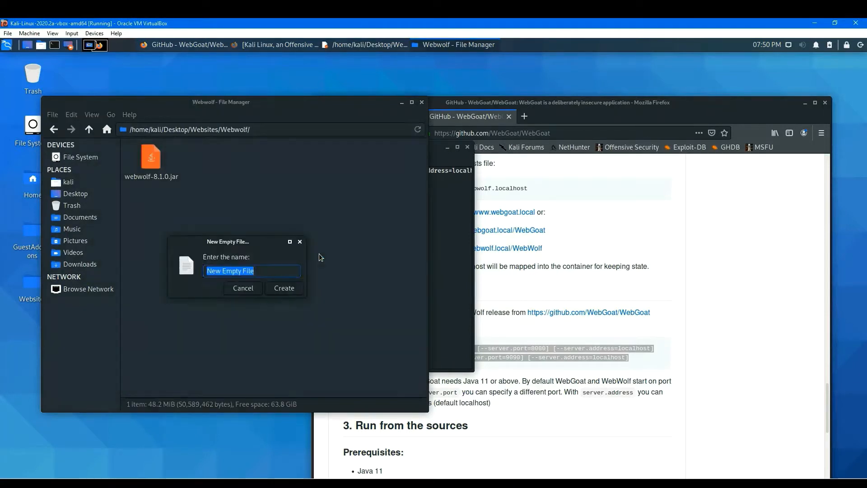
{"action": "type", "text": "How"}
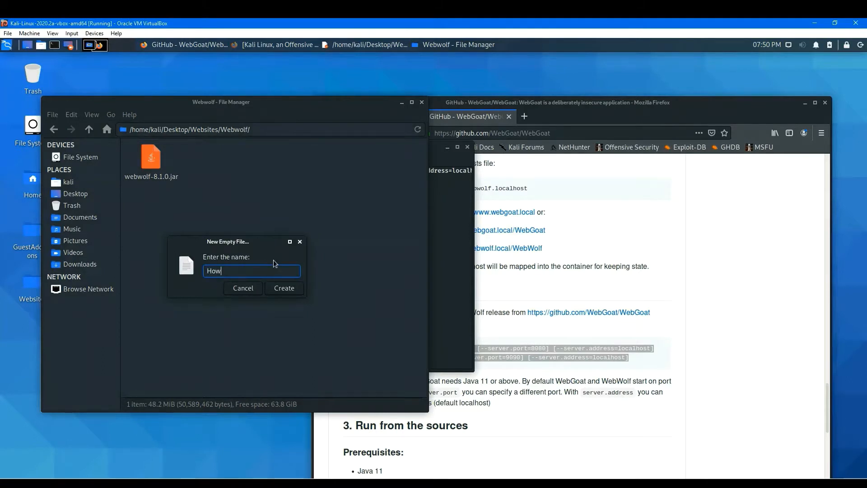
{"action": "type", "text": "ToRunWebwolf"}
{"action": "key", "text": "Return"}
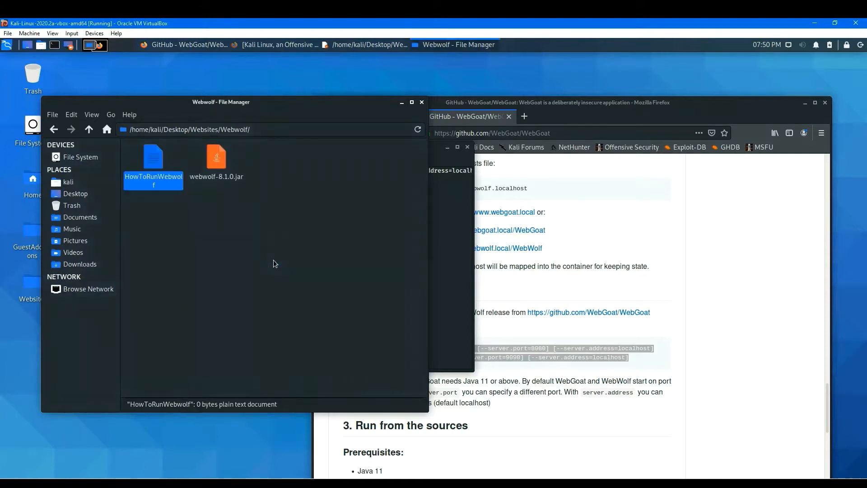
Open HowToRunWebwolf in the text editor, paste the two commands, and delete the webgoat command line.
{"action": "double_click", "coordinate": [151, 160]}
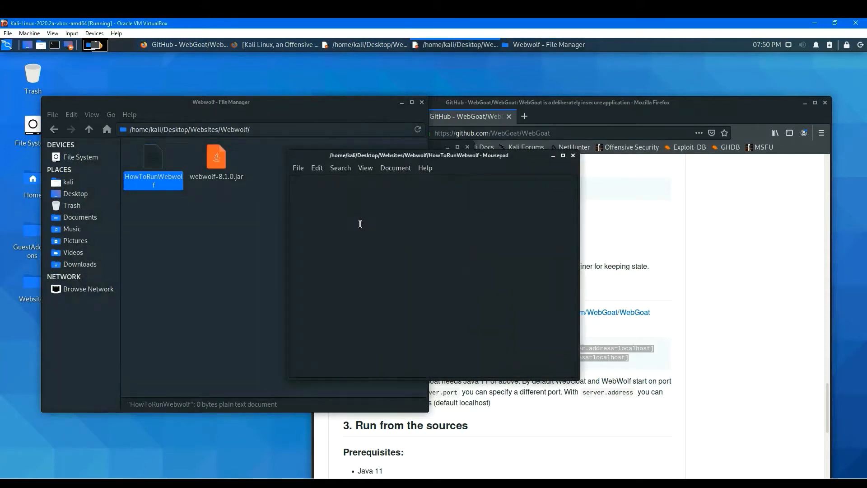
{"action": "key", "text": "ctrl+v"}
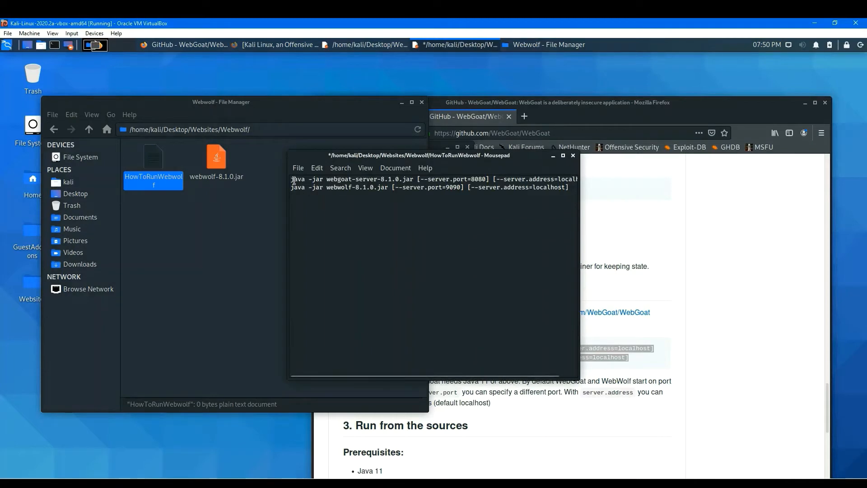
{"action": "left_click_drag", "start_coordinate": [292, 180], "coordinate": [575, 184]}
{"action": "key", "text": "BackSpace"}
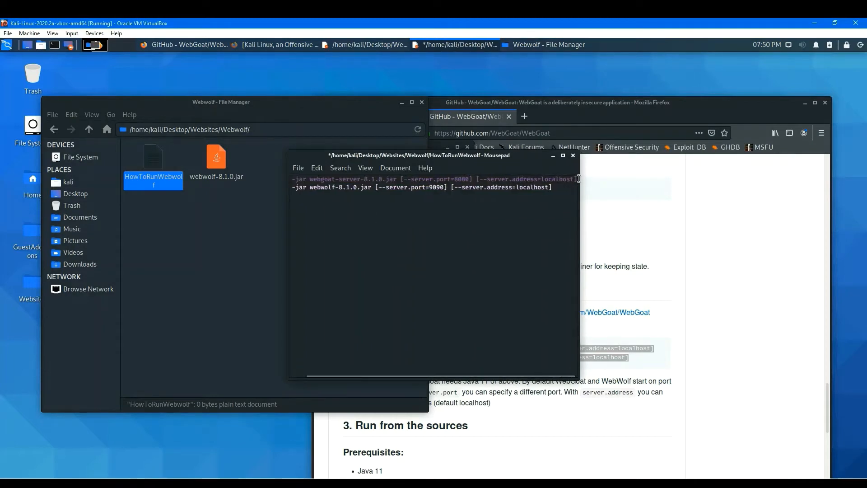
{"action": "key", "text": "BackSpace"}
{"action": "key", "text": "Delete"}
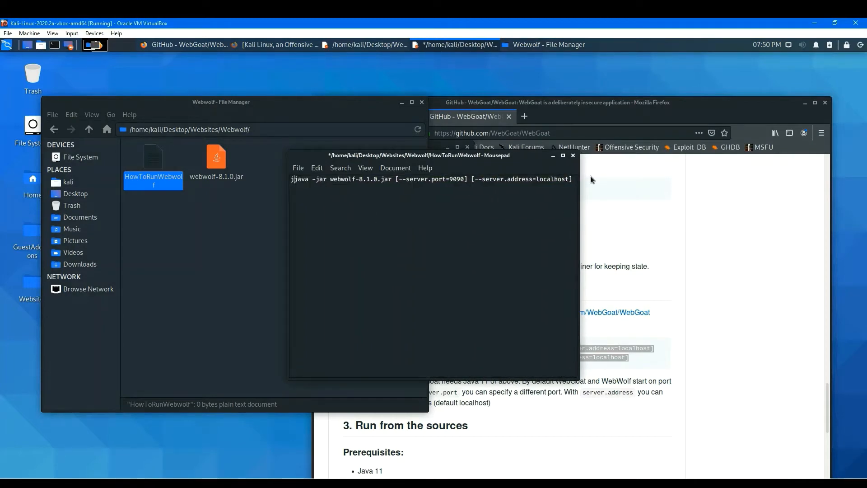
Save the HowToRunWebwolf note and close the text editor.
{"action": "left_click", "coordinate": [509, 257]}
{"action": "left_click", "coordinate": [300, 171]}
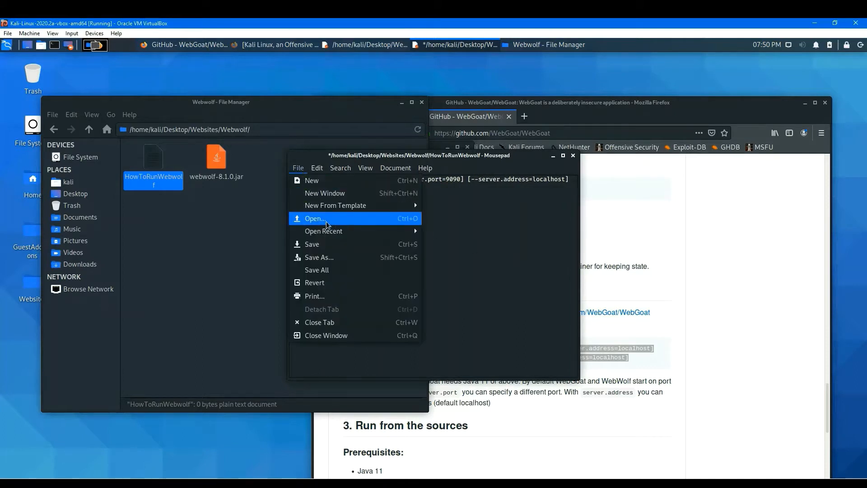
{"action": "left_click", "coordinate": [298, 242]}
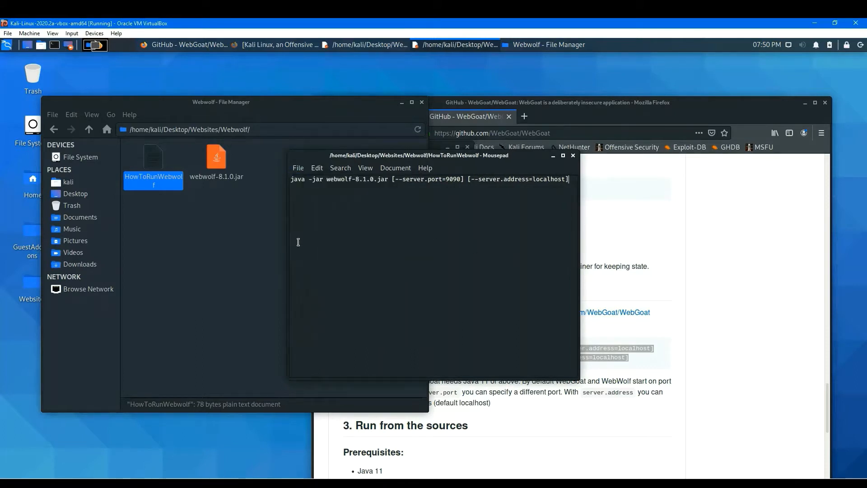
{"action": "left_click", "coordinate": [572, 155]}
Open a terminal in the Webgoat folder.
{"action": "left_click", "coordinate": [359, 239]}
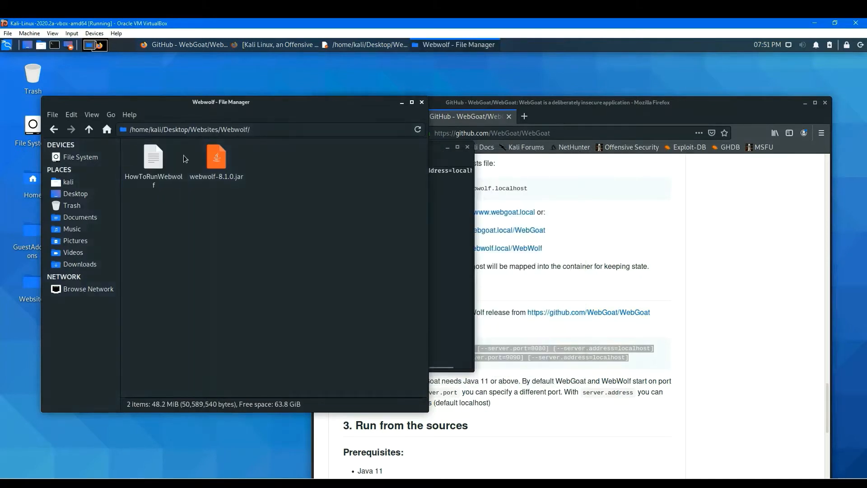
{"action": "left_click", "coordinate": [54, 130]}
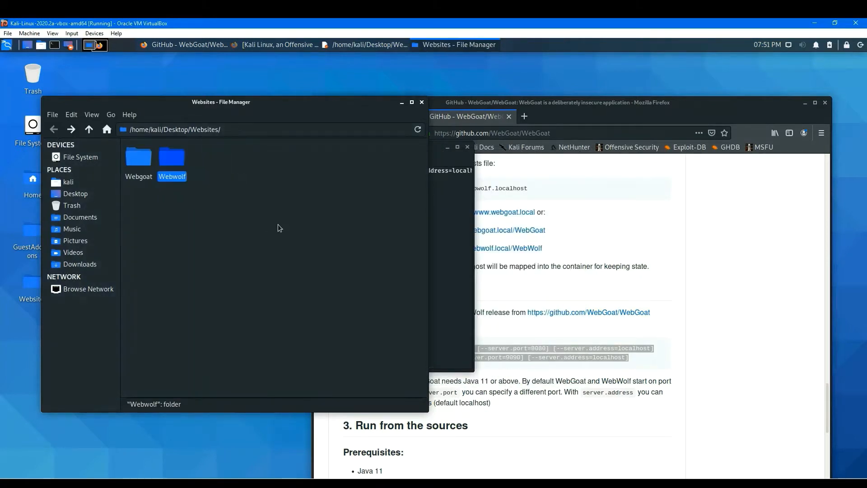
{"action": "double_click", "coordinate": [139, 158]}
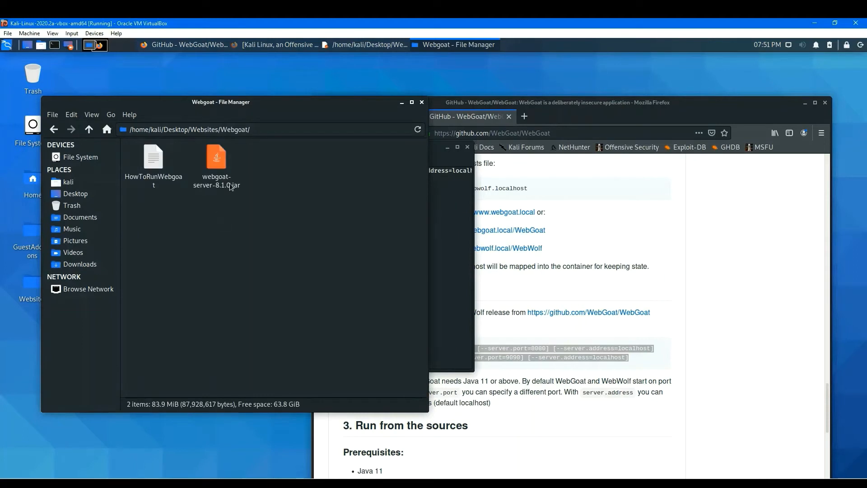
{"action": "right_click", "coordinate": [289, 207]}
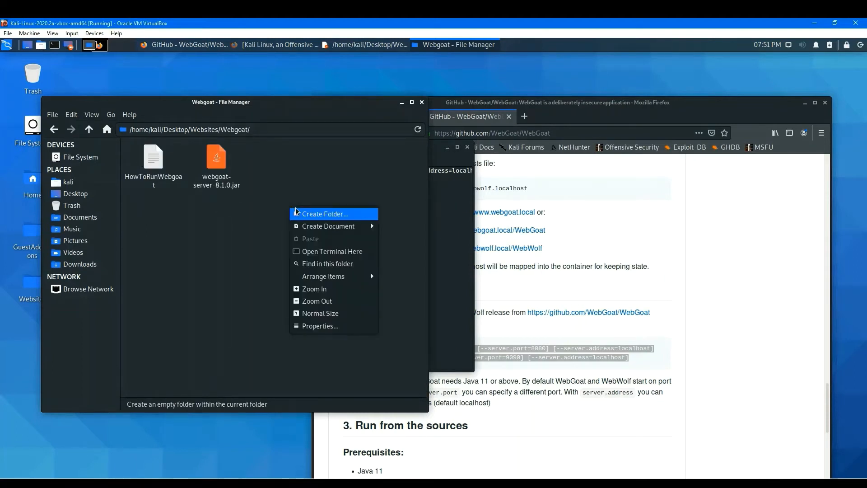
{"action": "left_click", "coordinate": [335, 256]}
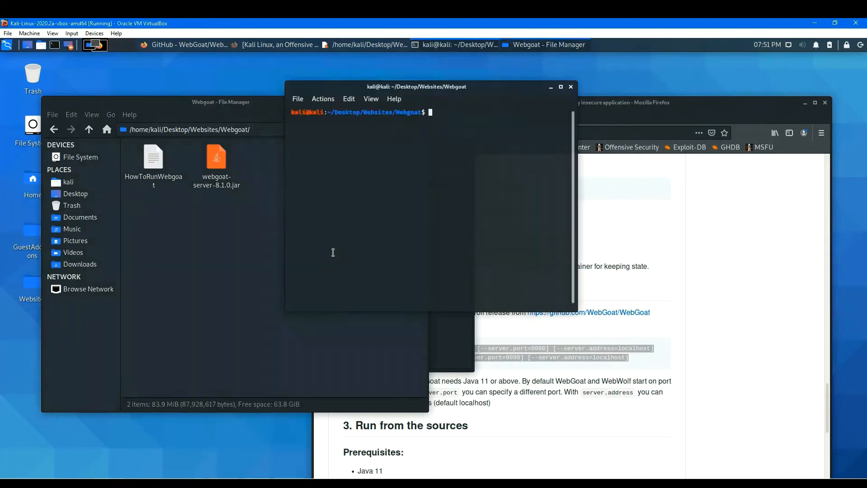
{"action": "left_click_drag", "start_coordinate": [484, 89], "coordinate": [474, 144]}
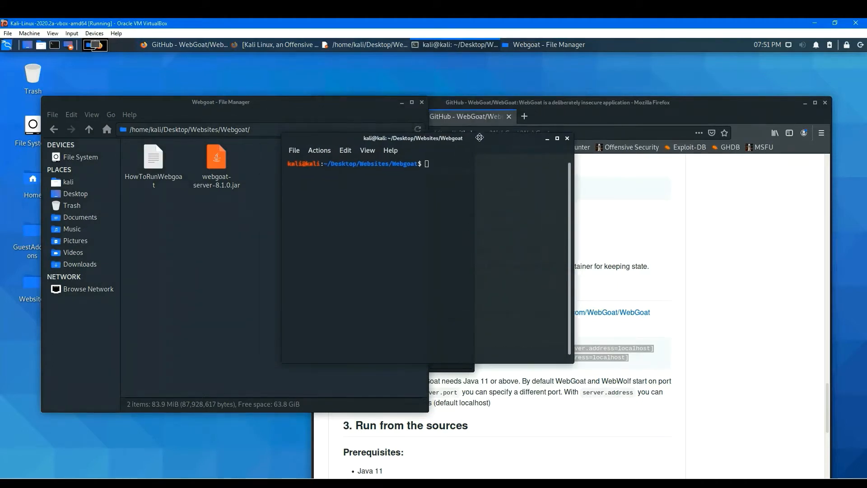
Copy the webgoat java -jar command from HowToRunWebgoat and paste it into the terminal to start WebGoat.
{"action": "double_click", "coordinate": [146, 159]}
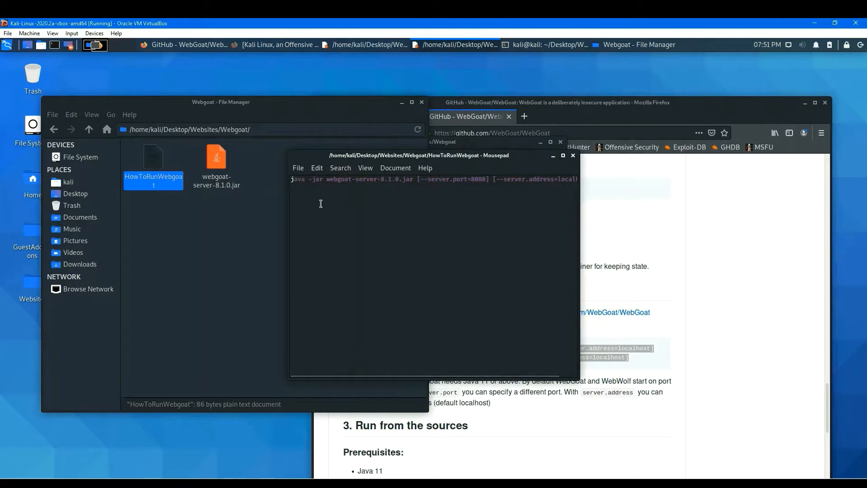
{"action": "left_click", "coordinate": [295, 184]}
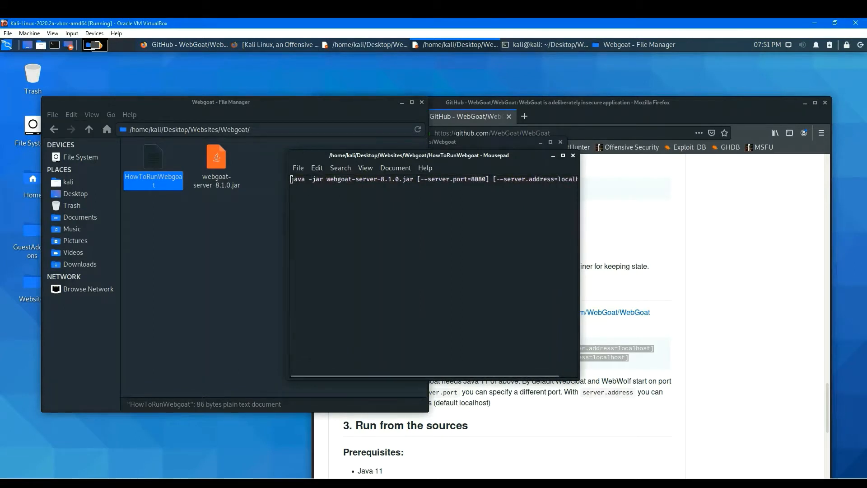
{"action": "left_click_drag", "start_coordinate": [291, 179], "coordinate": [307, 193]}
{"action": "key", "text": "ctrl+c"}
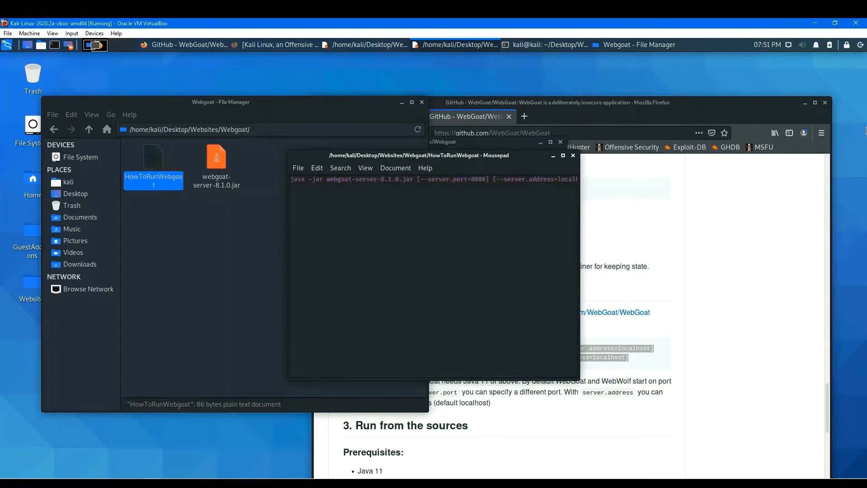
{"action": "left_click_drag", "start_coordinate": [505, 160], "coordinate": [327, 207]}
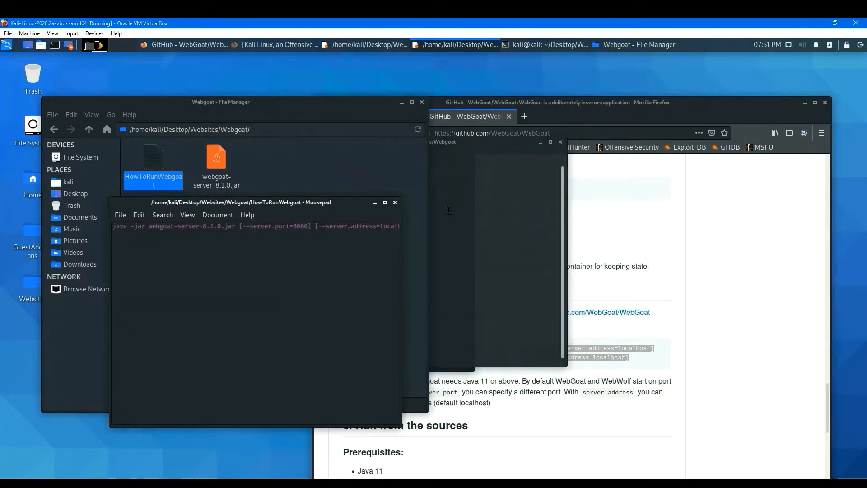
{"action": "left_click", "coordinate": [482, 212]}
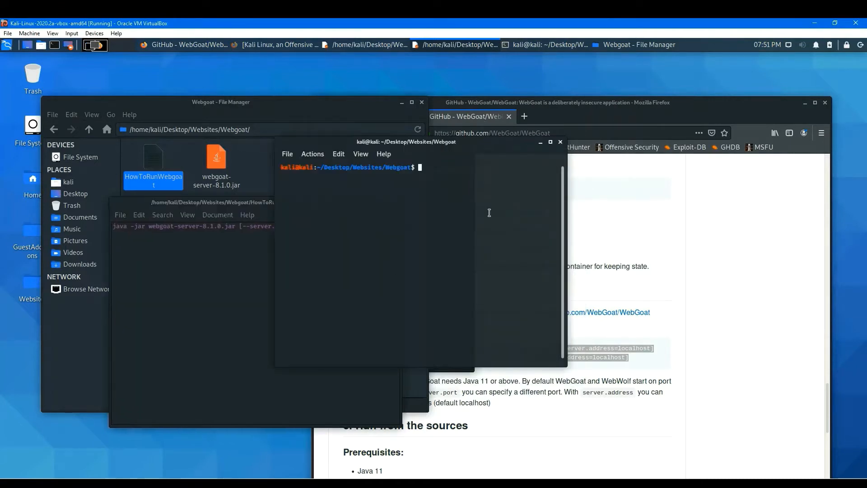
{"action": "right_click", "coordinate": [445, 179]}
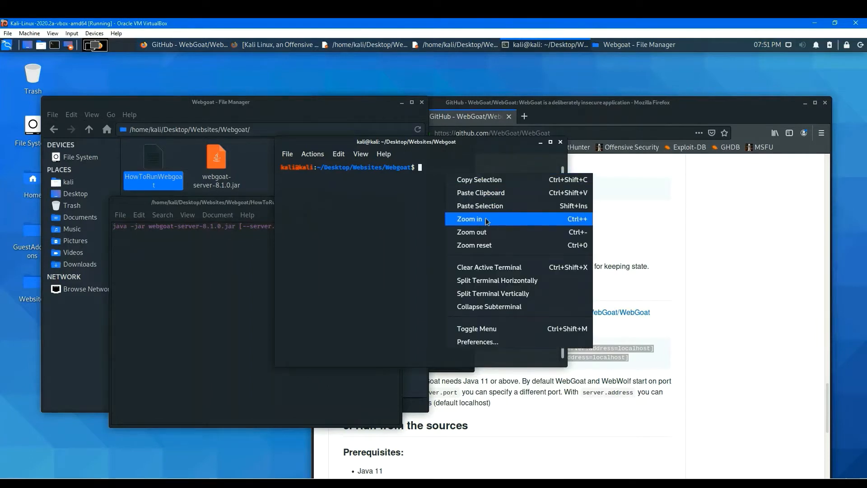
{"action": "left_click", "coordinate": [502, 193]}
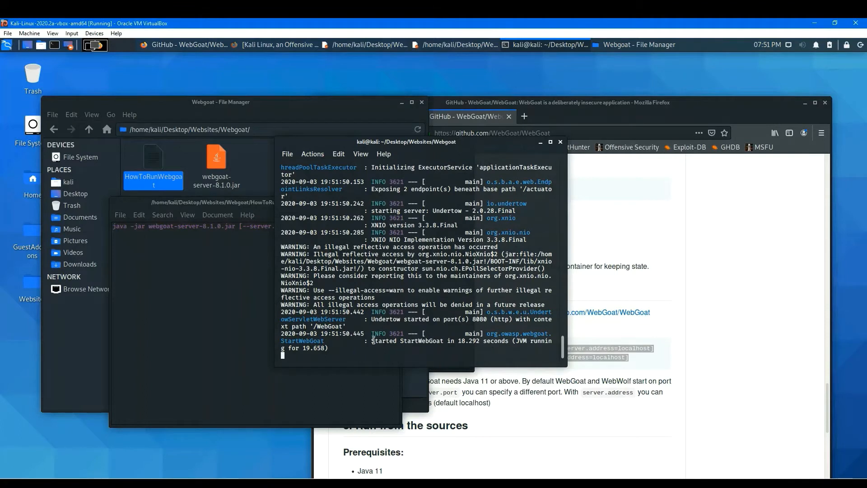
{"action": "left_click_drag", "start_coordinate": [374, 340], "coordinate": [456, 341]}
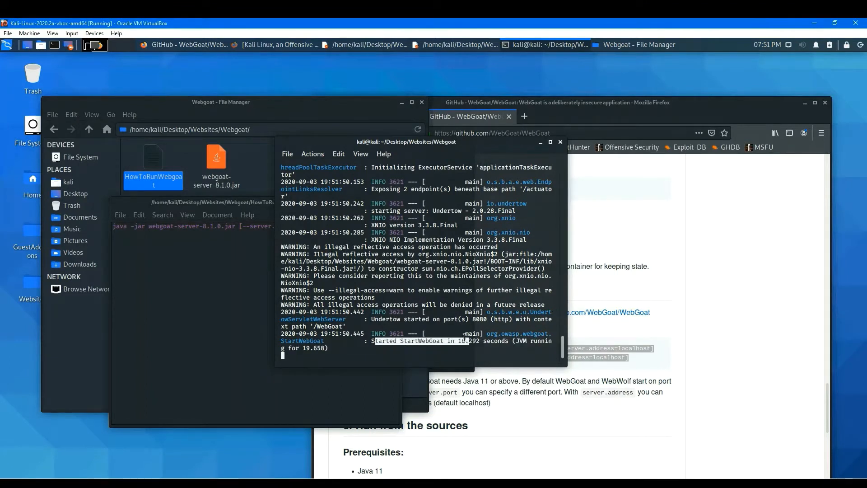
{"action": "left_click_drag", "start_coordinate": [371, 340], "coordinate": [504, 347]}
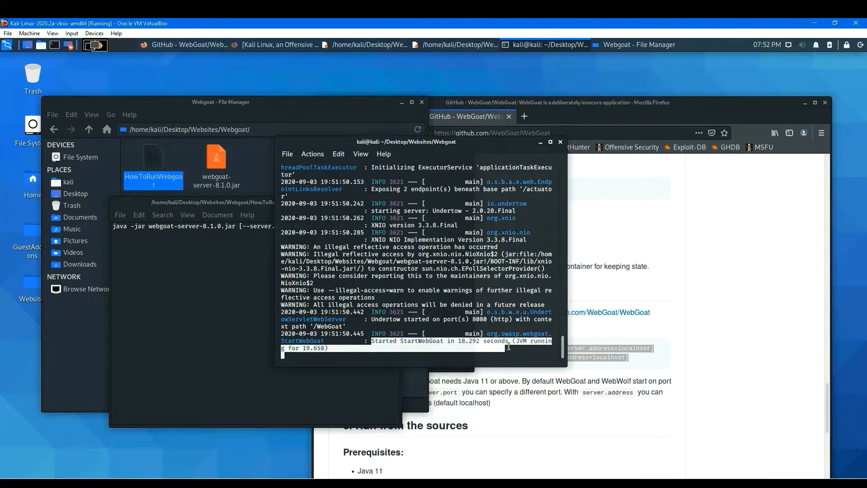
Open a new browser tab and go to localhost:8080/WebGoat/login.
{"action": "left_click_drag", "start_coordinate": [612, 109], "coordinate": [654, 96]}
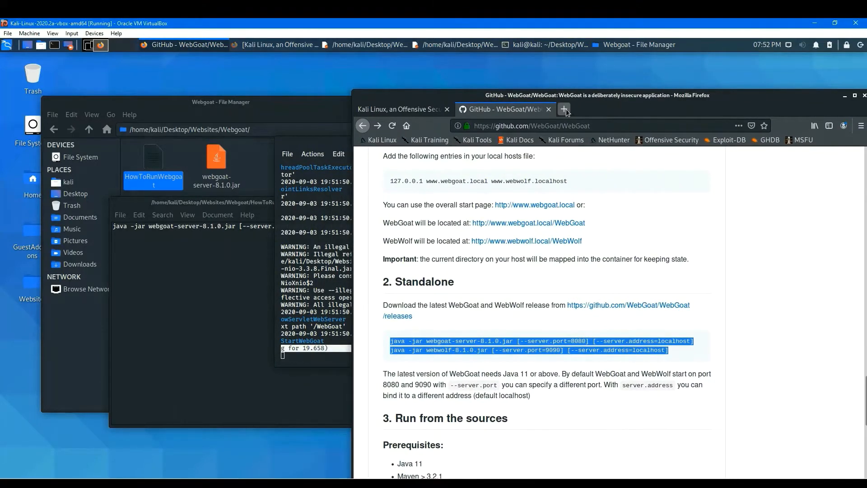
{"action": "left_click", "coordinate": [564, 109]}
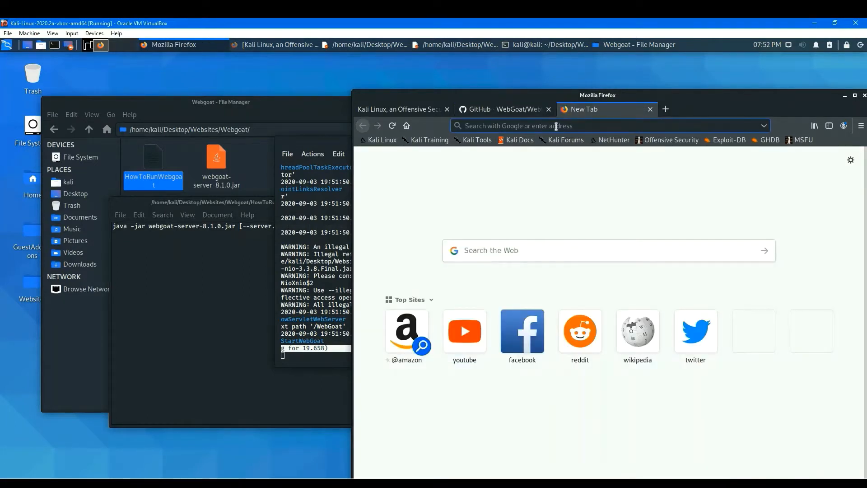
{"action": "type", "text": "localho"}
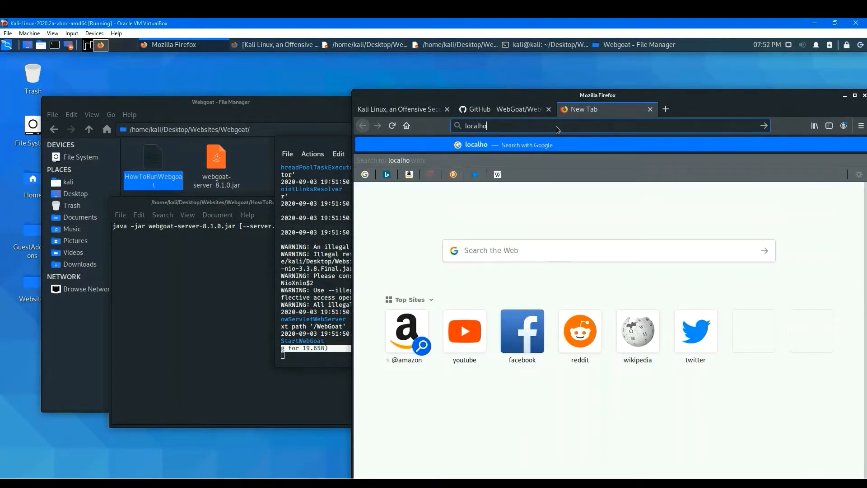
{"action": "type", "text": "st:8080/Web"}
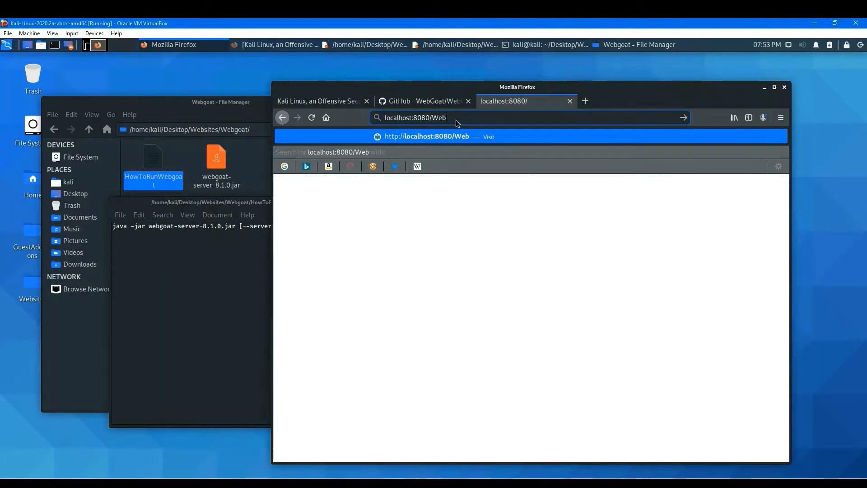
{"action": "type", "text": "Goat"}
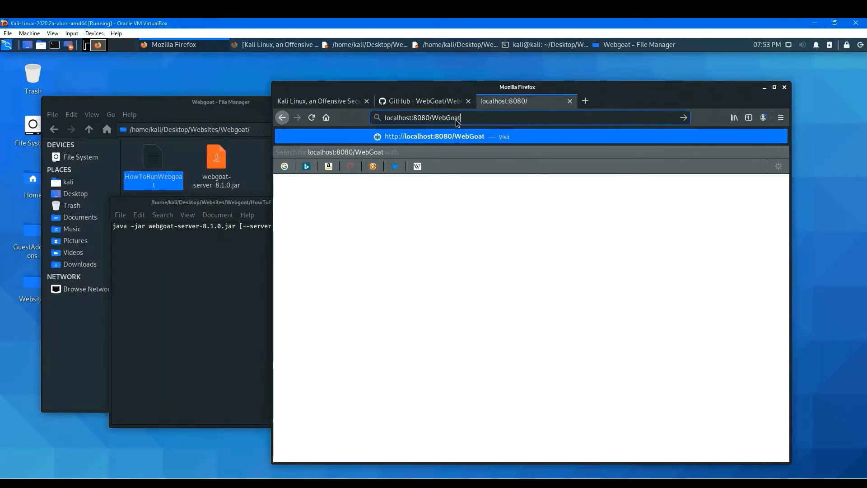
{"action": "type", "text": "/login"}
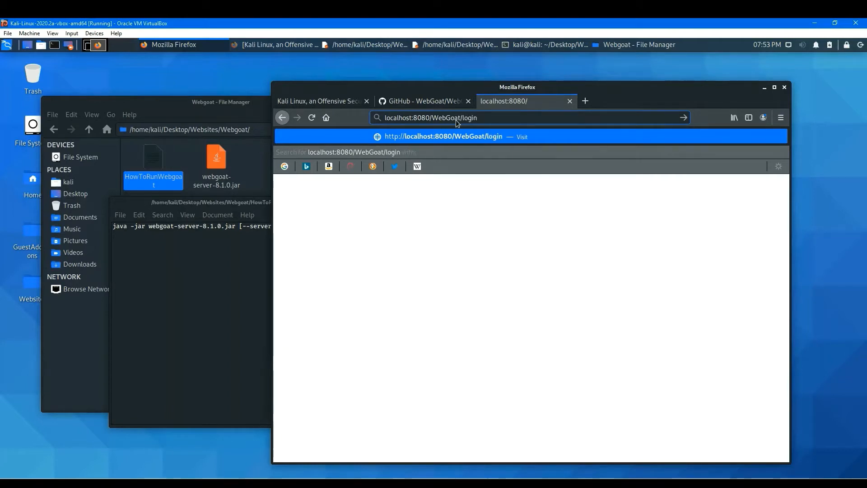
{"action": "key", "text": "Return"}
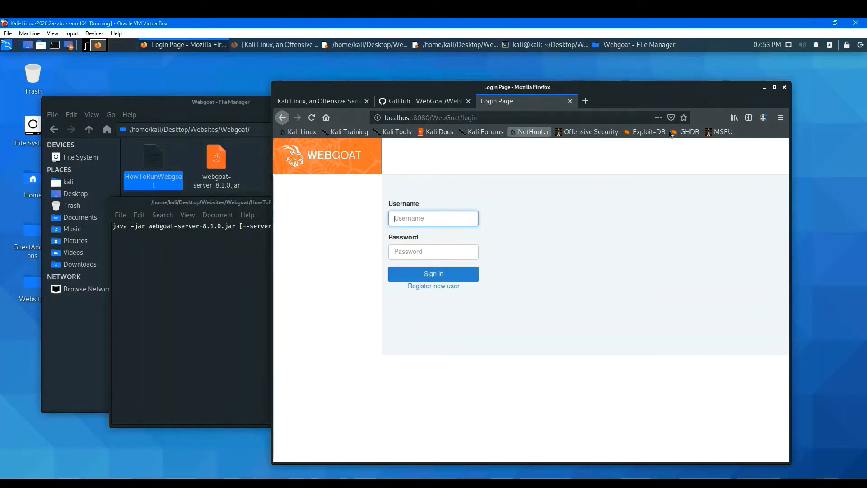
Create a new bookmarks-toolbar folder named Pen-Test WebSites.
{"action": "right_click", "coordinate": [765, 132]}
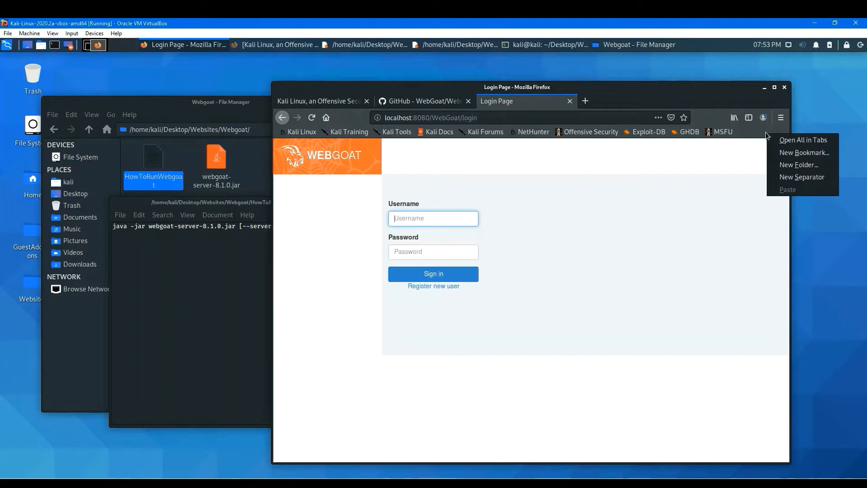
{"action": "left_click", "coordinate": [790, 165]}
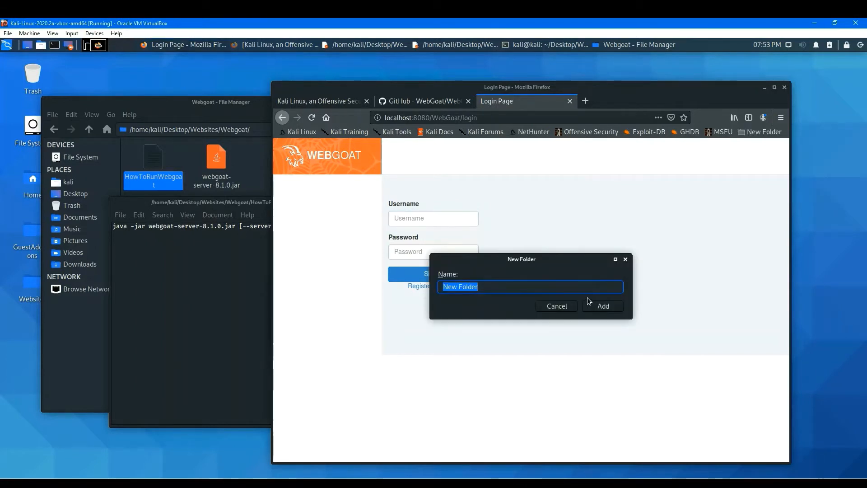
{"action": "type", "text": "WebSites"}
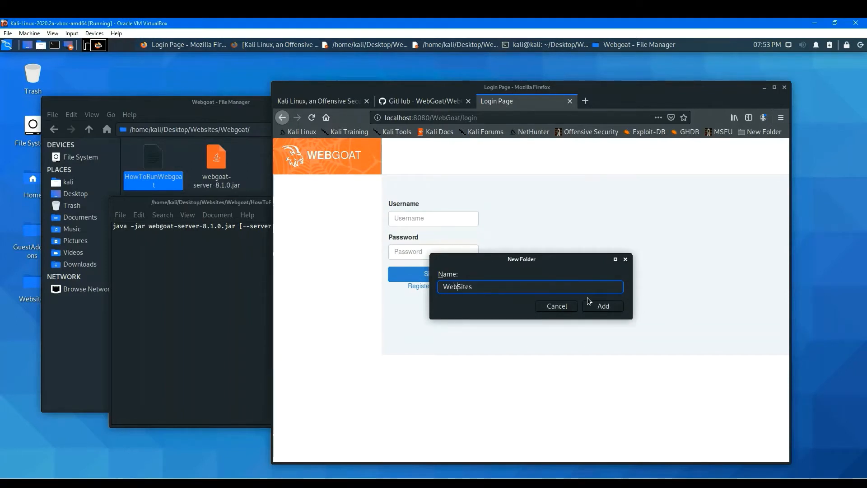
{"action": "type", "text": "Pen-Test"}
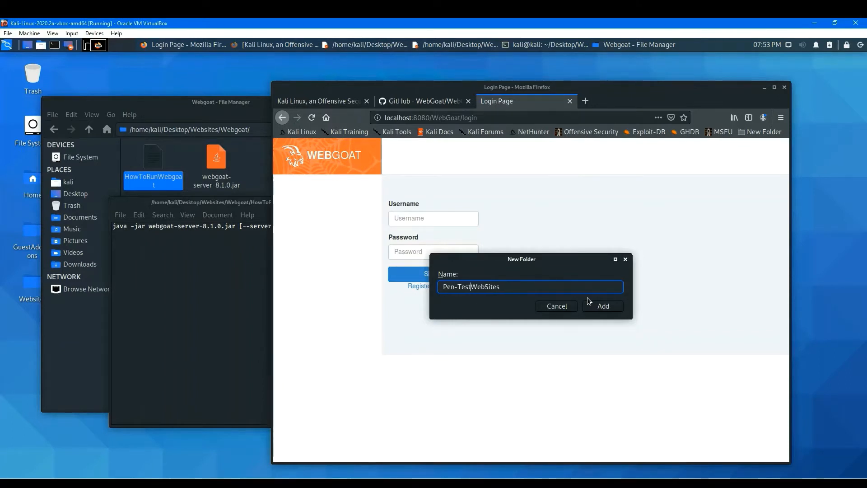
{"action": "type", "text": "-"}
{"action": "key", "text": "Return"}
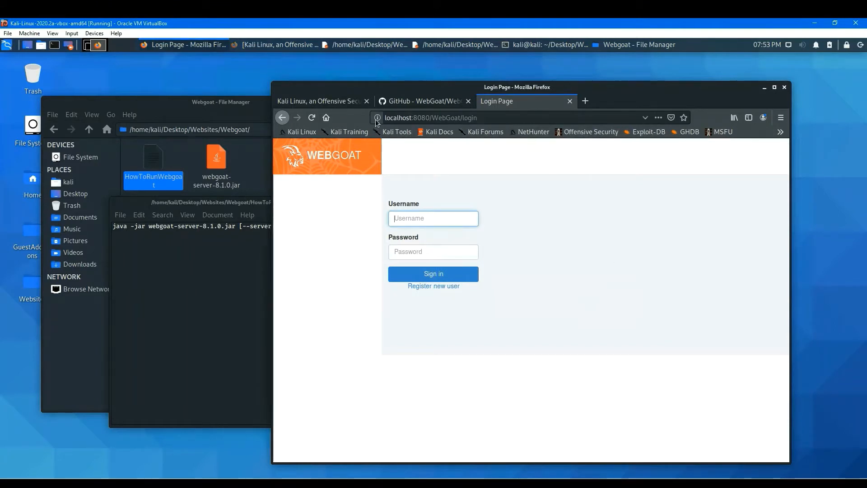
Bookmark the WebGoat login page into the Pen-Test WebSites folder.
{"action": "left_click_drag", "start_coordinate": [378, 119], "coordinate": [788, 143]}
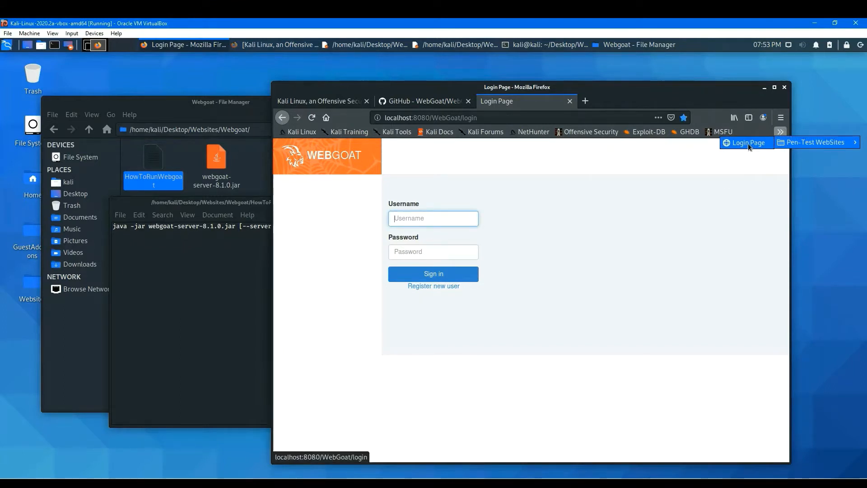
{"action": "key", "text": "Escape"}
{"action": "right_click", "coordinate": [748, 142]}
{"action": "left_click", "coordinate": [780, 133]}
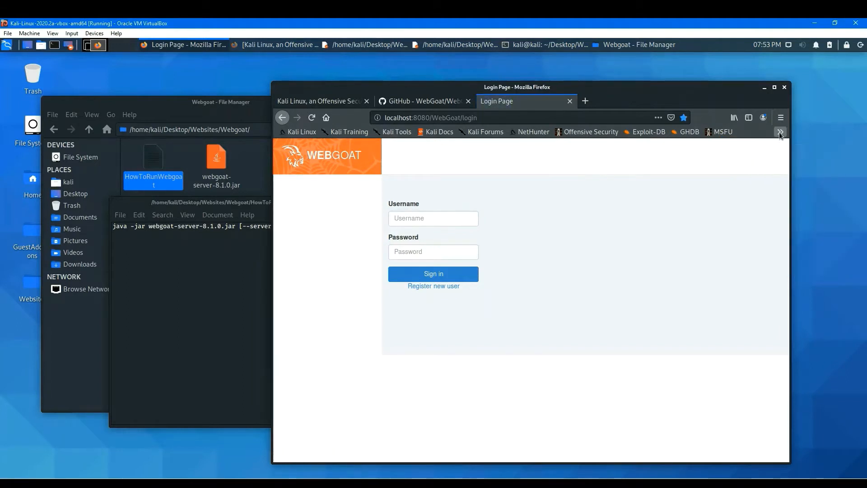
{"action": "left_click", "coordinate": [782, 137]}
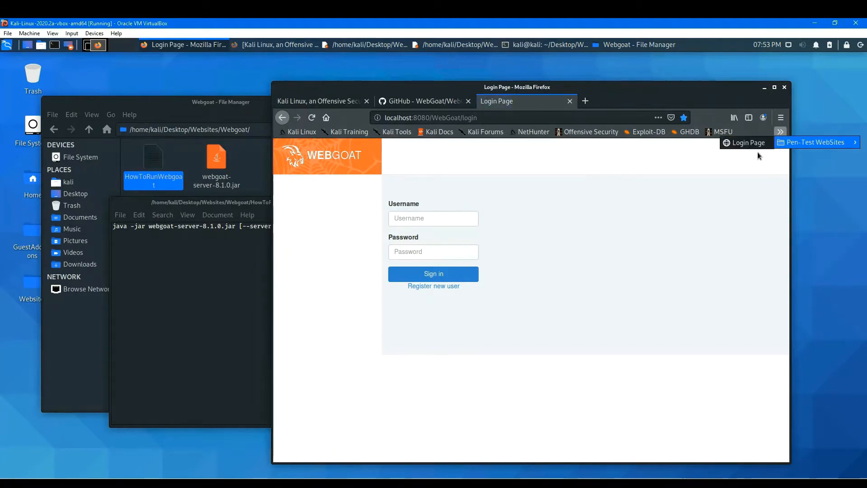
Rename the Login Page bookmark to Webgoat (Port: 8080) Login Page and save its properties.
{"action": "right_click", "coordinate": [749, 146]}
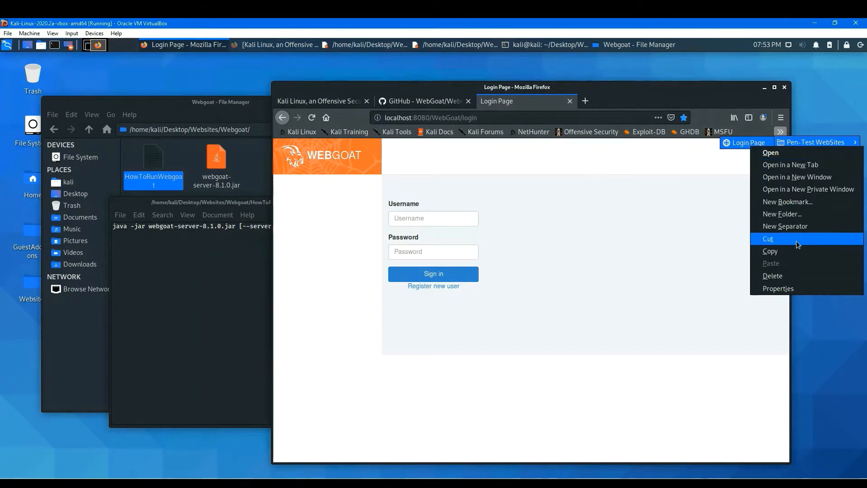
{"action": "left_click", "coordinate": [791, 289]}
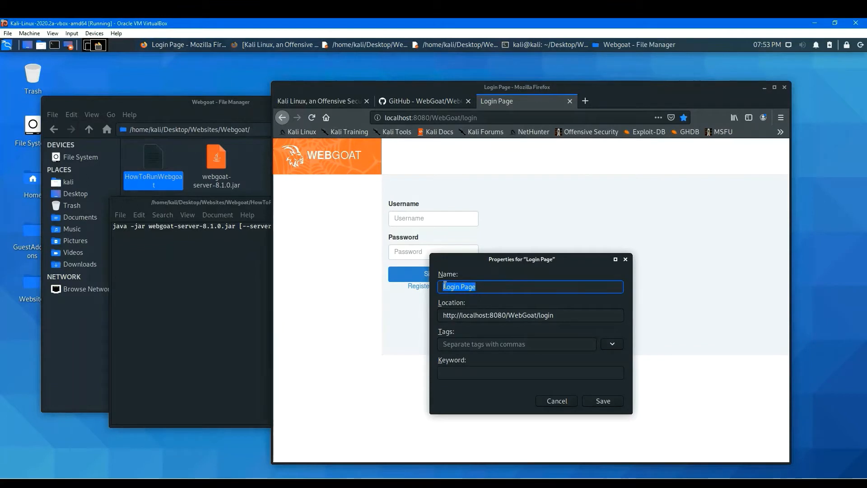
{"action": "left_click", "coordinate": [445, 285]}
{"action": "type", "text": "Webgoat"}
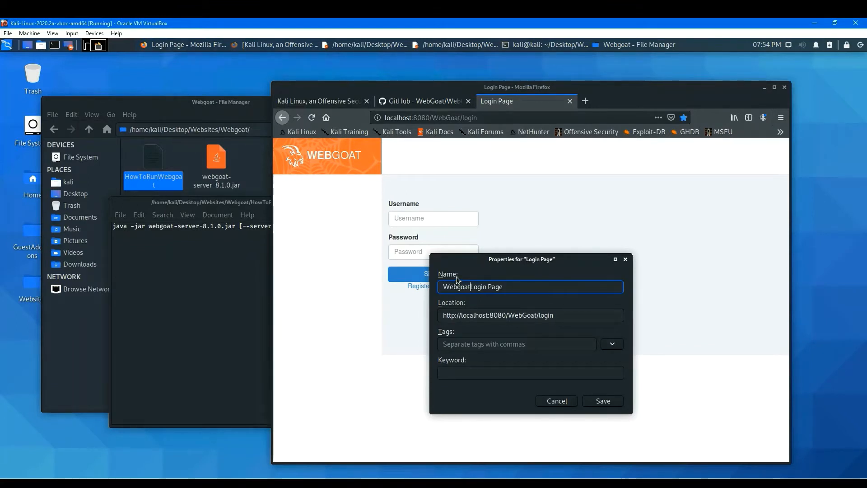
{"action": "type", "text": " (80"}
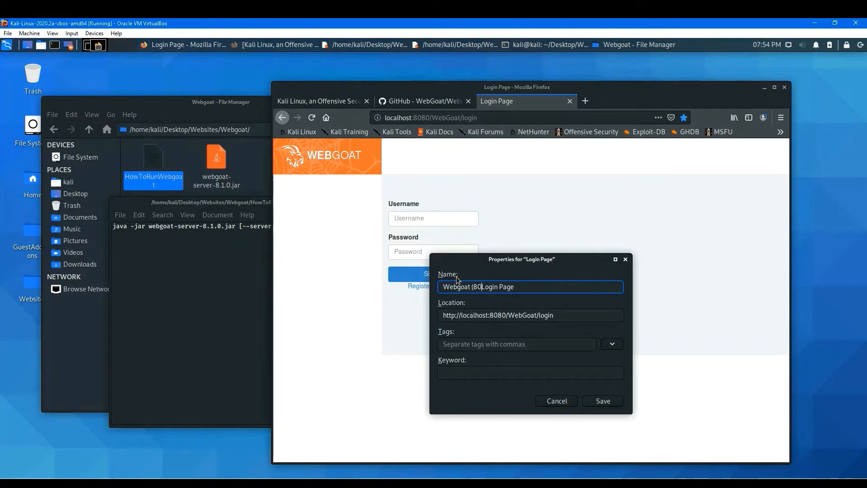
{"action": "type", "text": "8080)"}
{"action": "left_click", "coordinate": [474, 286]}
{"action": "type", "text": "Port"}
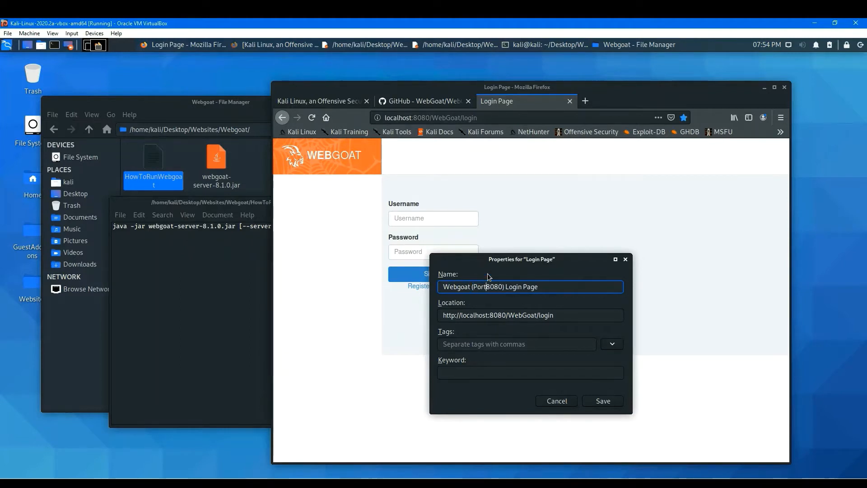
{"action": "type", "text": ":"}
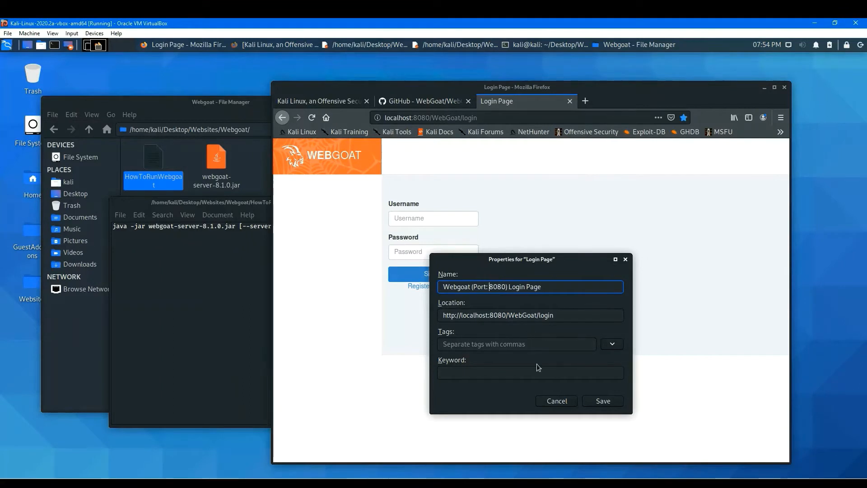
{"action": "left_click", "coordinate": [602, 401]}
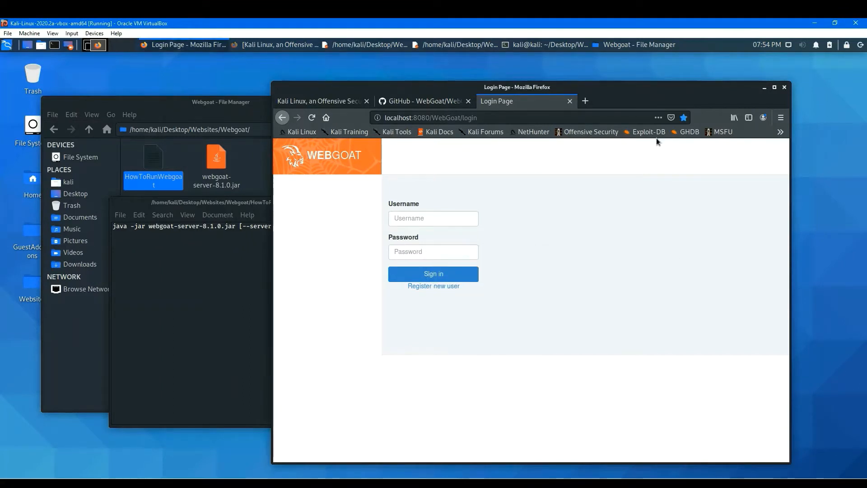
Widen the browser window and move the Pen-Test WebSites folder next to Kali Tools on the bookmarks toolbar.
{"action": "left_click_drag", "start_coordinate": [701, 91], "coordinate": [620, 92]}
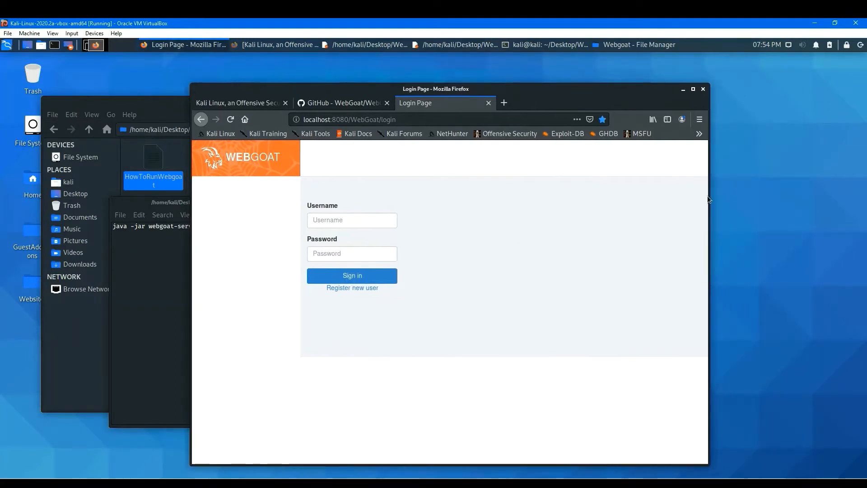
{"action": "left_click_drag", "start_coordinate": [707, 202], "coordinate": [791, 197]}
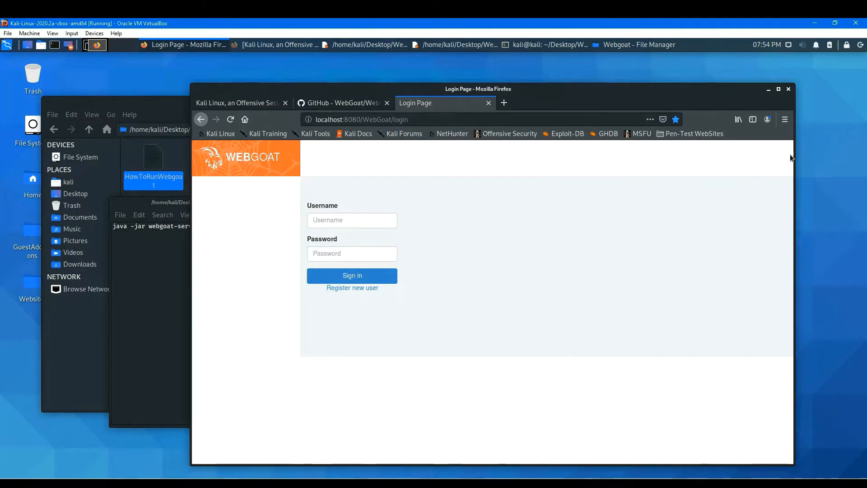
{"action": "left_click_drag", "start_coordinate": [794, 199], "coordinate": [820, 199]}
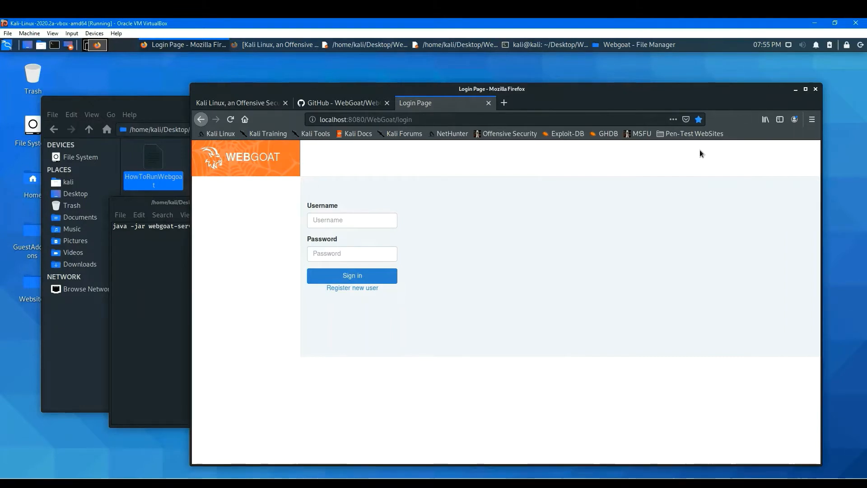
{"action": "left_click_drag", "start_coordinate": [698, 136], "coordinate": [344, 138]}
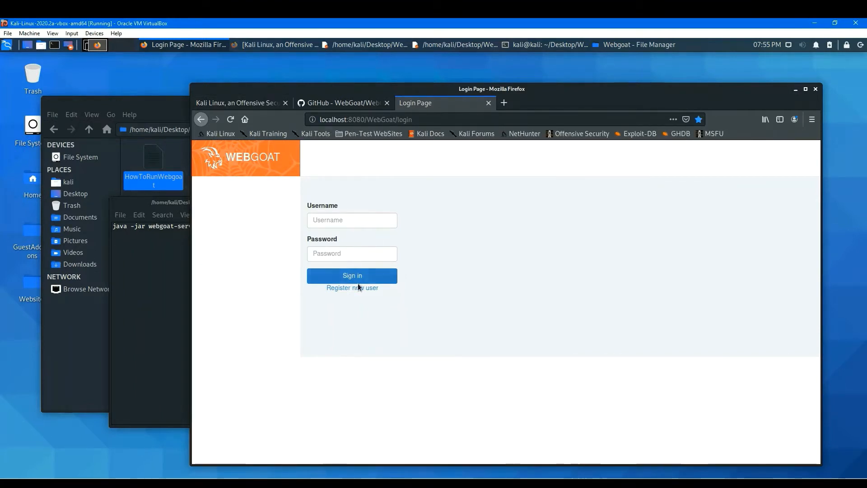
Open the WebGoat registration form and enter kalikali as the username.
{"action": "left_click", "coordinate": [351, 219]}
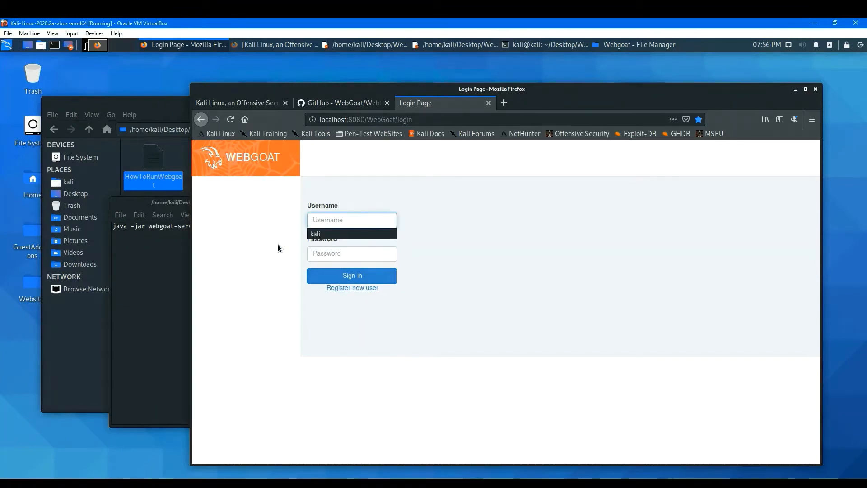
{"action": "left_click", "coordinate": [266, 240]}
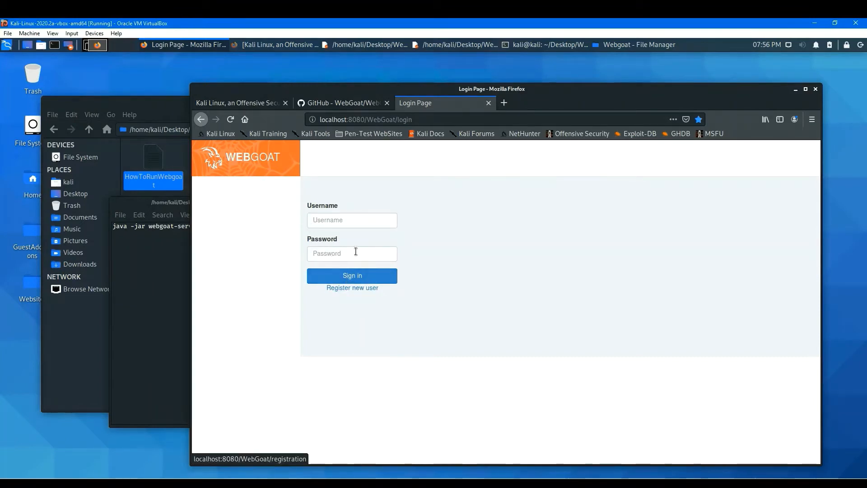
{"action": "left_click", "coordinate": [371, 290]}
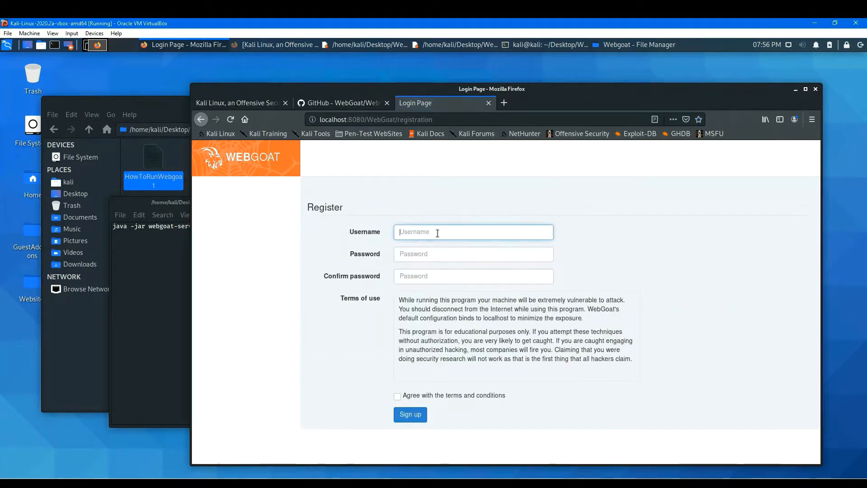
{"action": "left_click", "coordinate": [437, 232]}
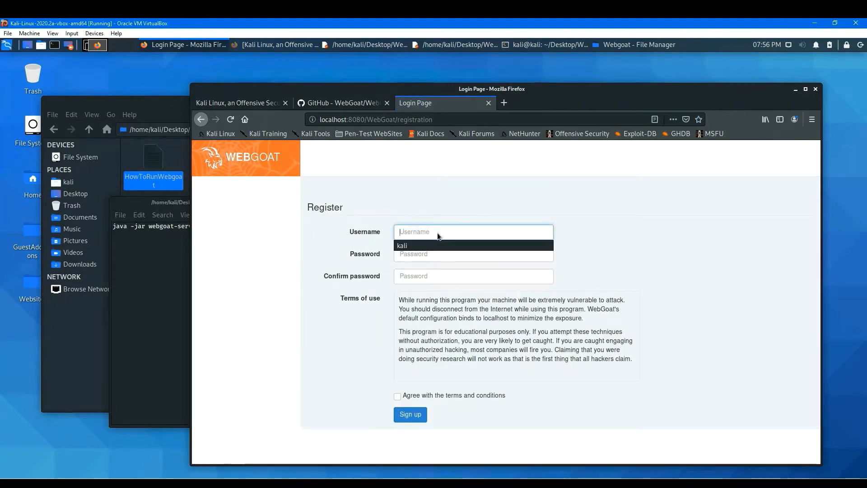
{"action": "type", "text": "kali"}
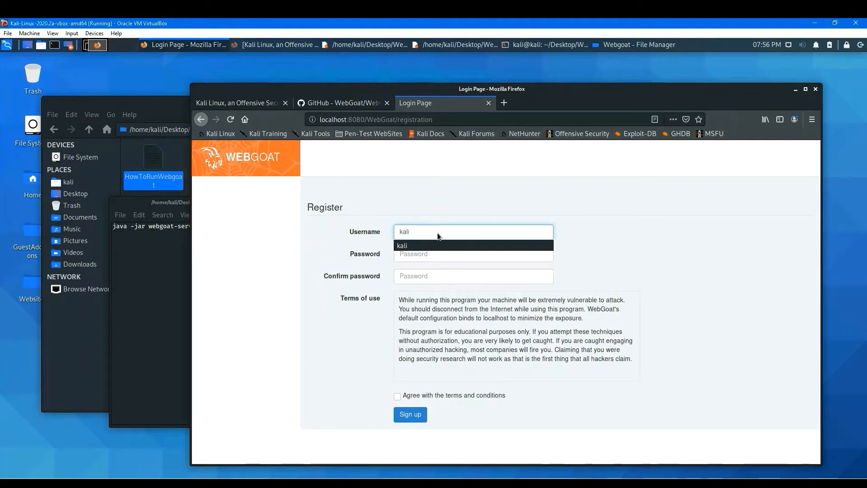
{"action": "type", "text": "kali"}
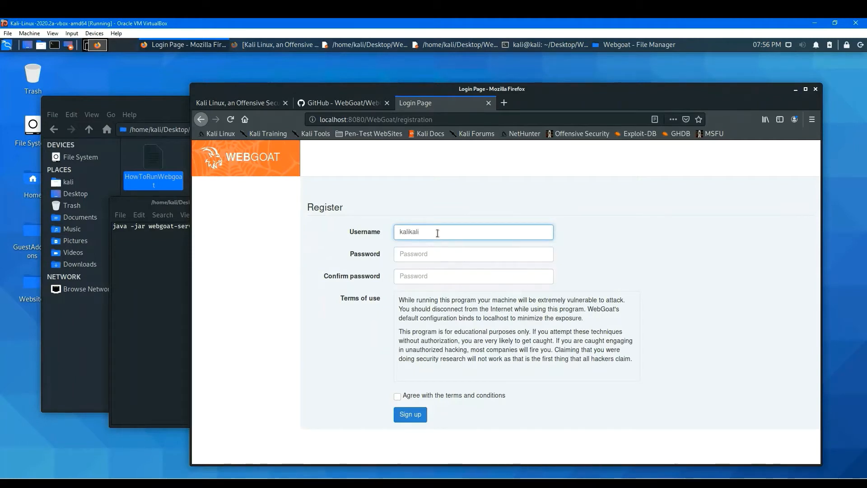
Enter the account password in both password fields, accept the terms and conditions, and sign up.
{"action": "left_click", "coordinate": [421, 253]}
{"action": "type", "text": "ka"}
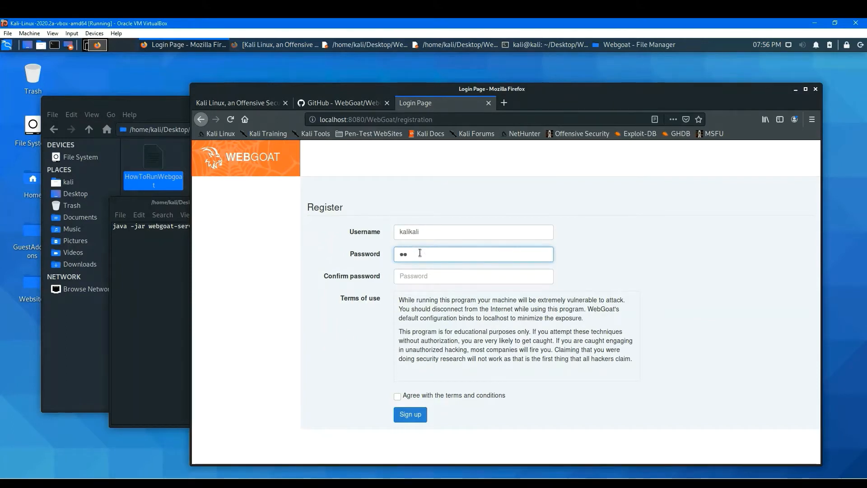
{"action": "type", "text": "likali"}
{"action": "left_click", "coordinate": [426, 277]}
{"action": "type", "text": "kali"}
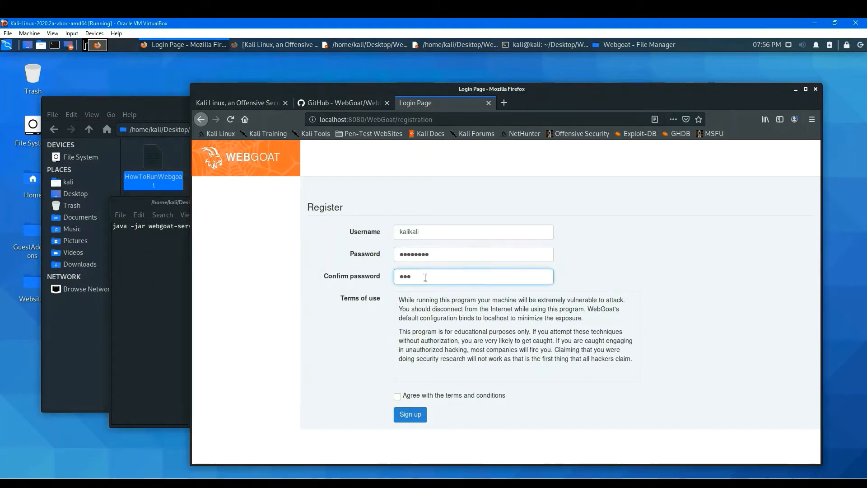
{"action": "type", "text": "kali"}
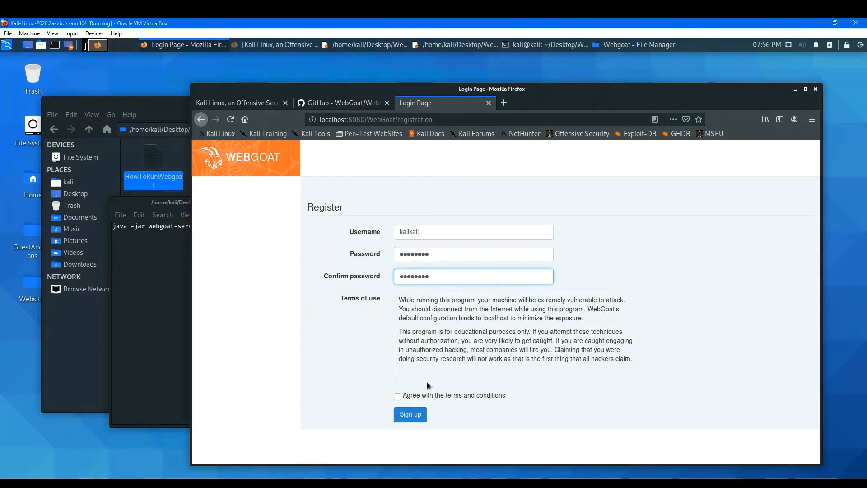
{"action": "left_click", "coordinate": [398, 396]}
{"action": "left_click", "coordinate": [409, 414]}
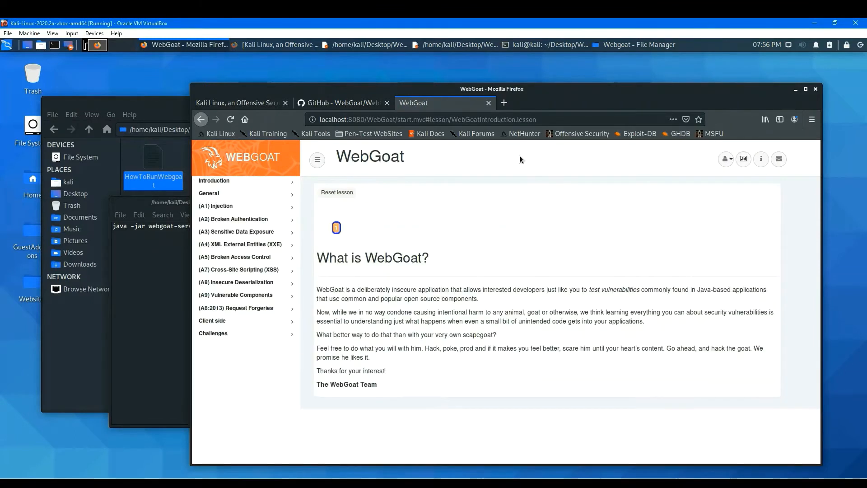
Expand the Broken Authentication lesson group and log out through the user menu.
{"action": "left_click", "coordinate": [728, 161]}
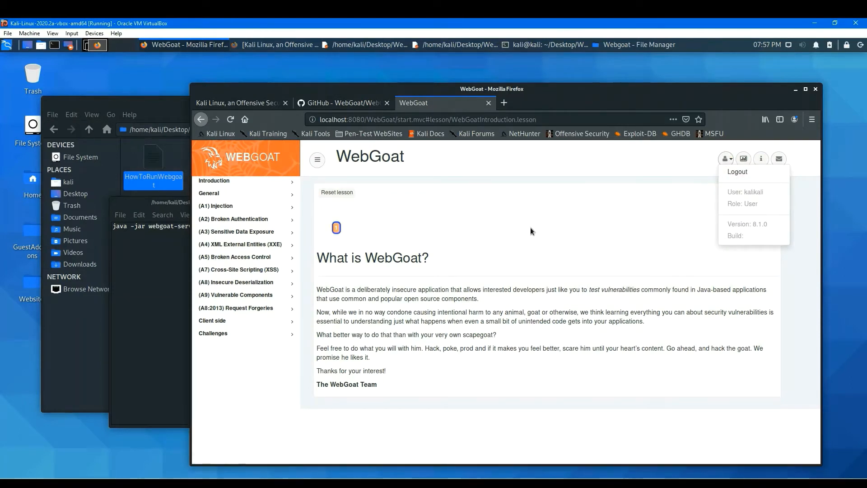
{"action": "left_click", "coordinate": [253, 220]}
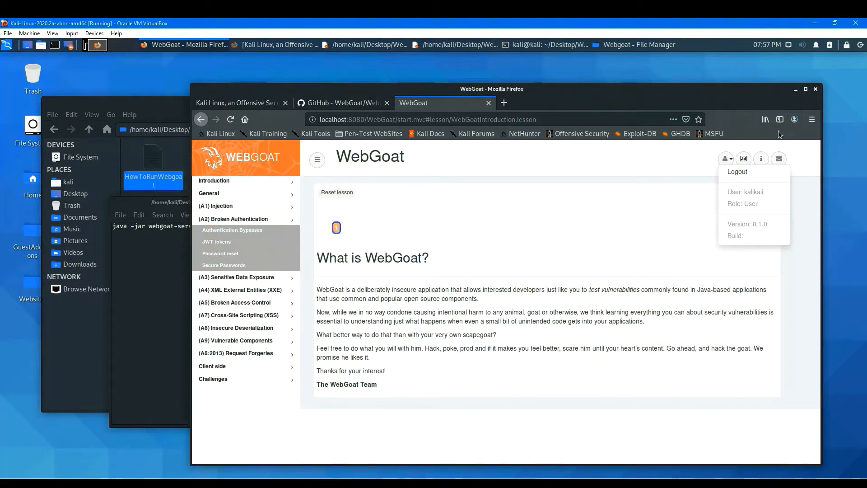
{"action": "left_click", "coordinate": [738, 175]}
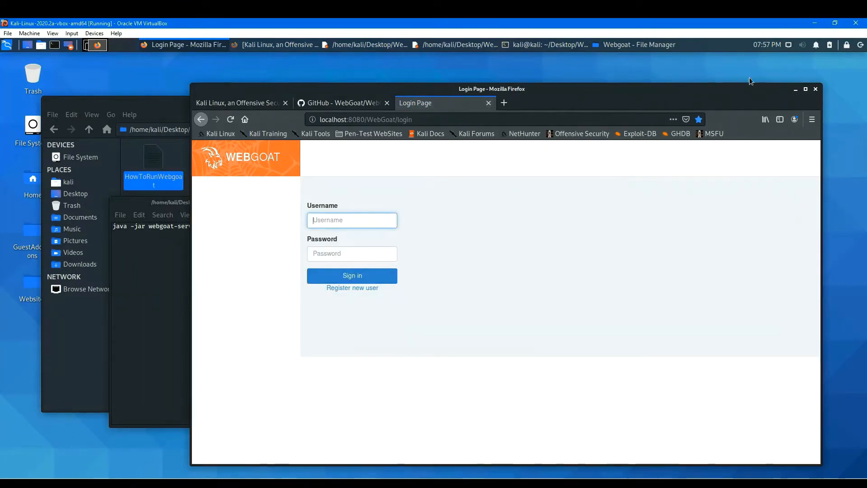
Add a "Registered User:" heading with the WebGoat username and password to the HowToRunWebgoat notes file.
{"action": "left_click", "coordinate": [795, 90]}
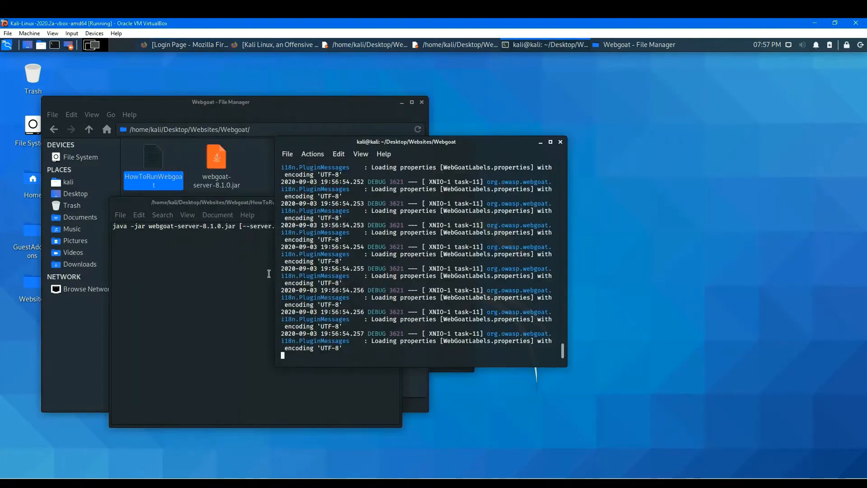
{"action": "left_click", "coordinate": [218, 296]}
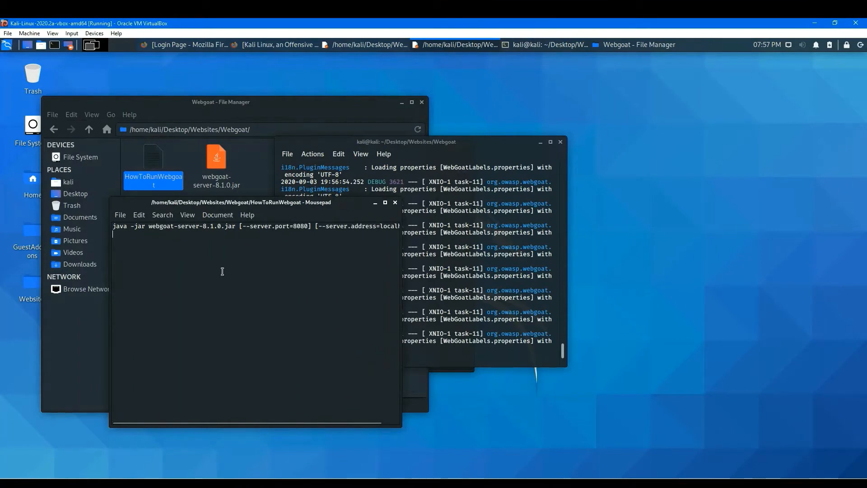
{"action": "key", "text": "Return"}
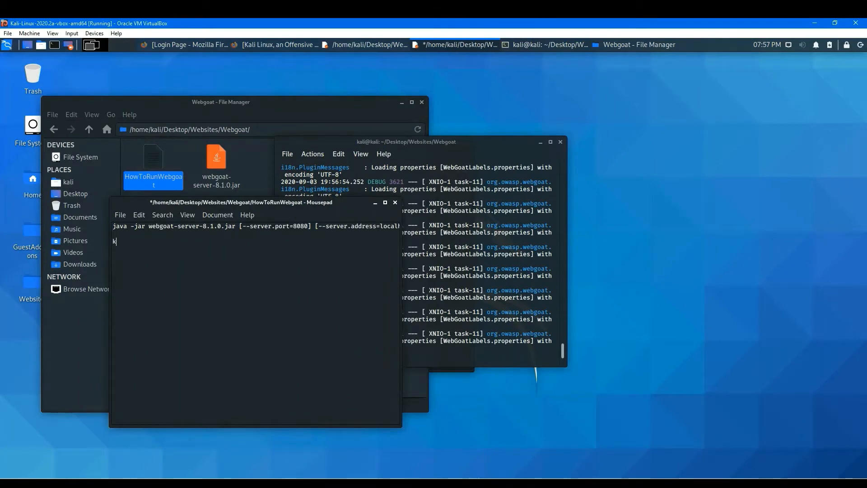
{"action": "type", "text": "kaili"}
{"action": "key", "text": "BackSpace"}
{"action": "key", "text": "BackSpace"}
{"action": "key", "text": "BackSpace"}
{"action": "type", "text": "likali/kalikali"}
{"action": "left_click", "coordinate": [113, 241]}
{"action": "key", "text": "Return"}
{"action": "type", "text": "Register"}
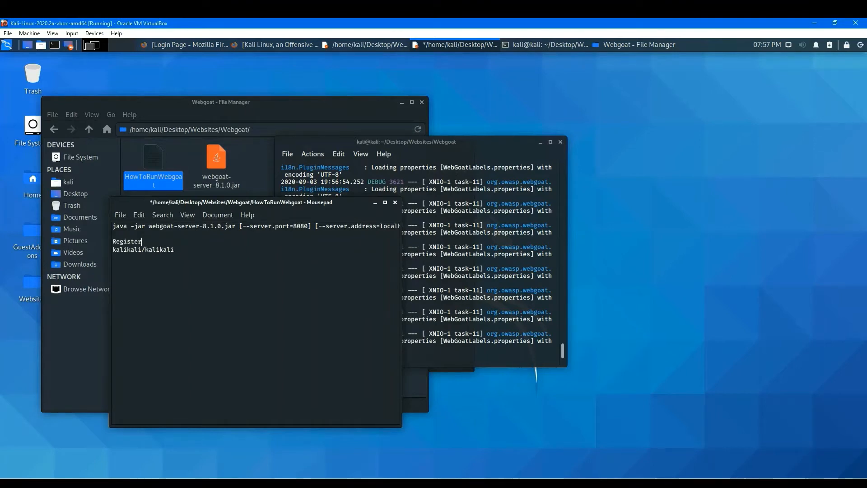
{"action": "type", "text": "ed User:"}
{"action": "key", "text": "Return"}
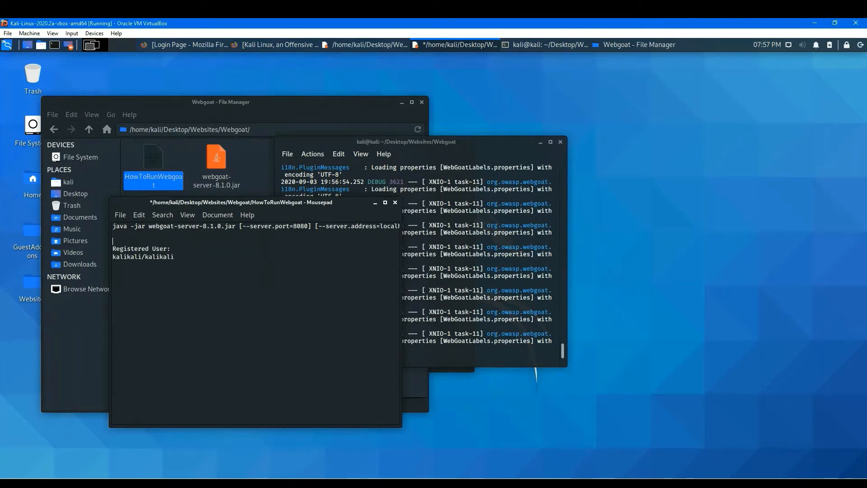
Save the HowToRunWebgoat notes file.
{"action": "left_click", "coordinate": [256, 279]}
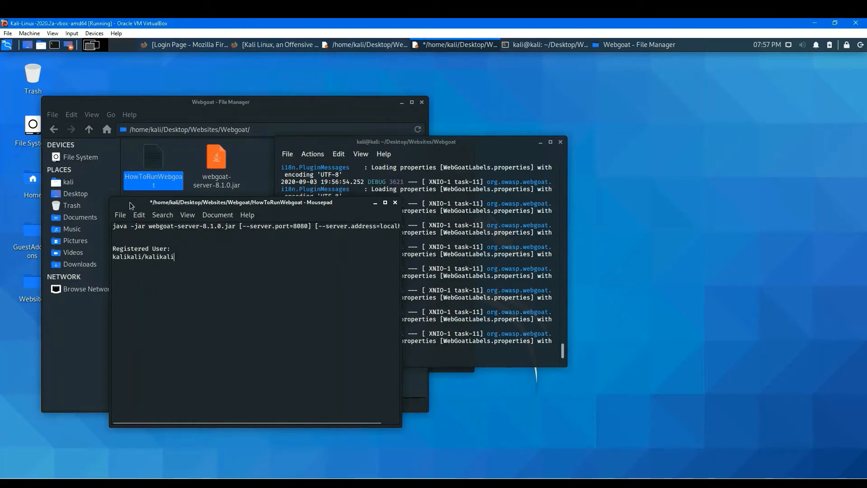
{"action": "left_click_drag", "start_coordinate": [129, 202], "coordinate": [89, 185]}
{"action": "left_click", "coordinate": [81, 197]}
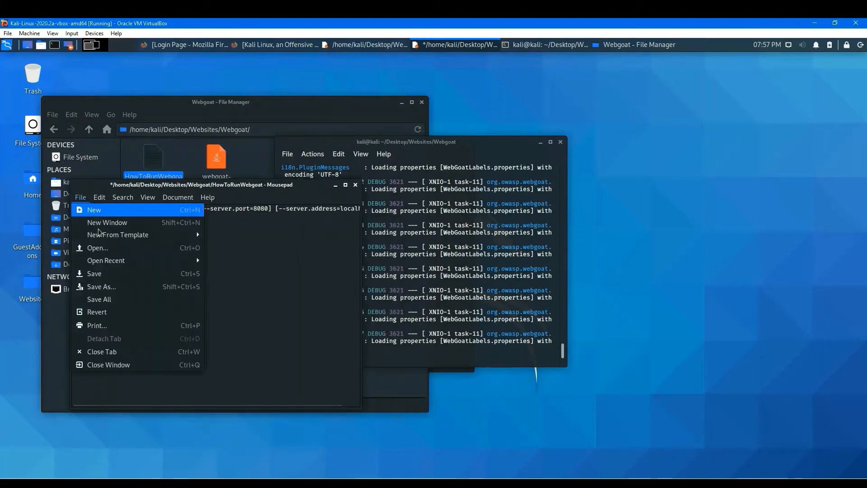
{"action": "left_click", "coordinate": [108, 274]}
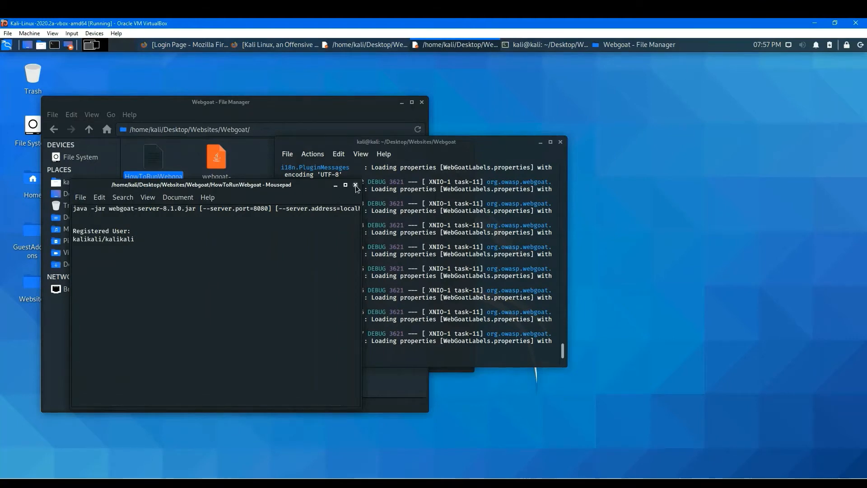
Copy the registered user lines and close the HowToRunWebgoat notes file.
{"action": "left_click_drag", "start_coordinate": [158, 247], "coordinate": [81, 222]}
{"action": "key", "text": "ctrl+c"}
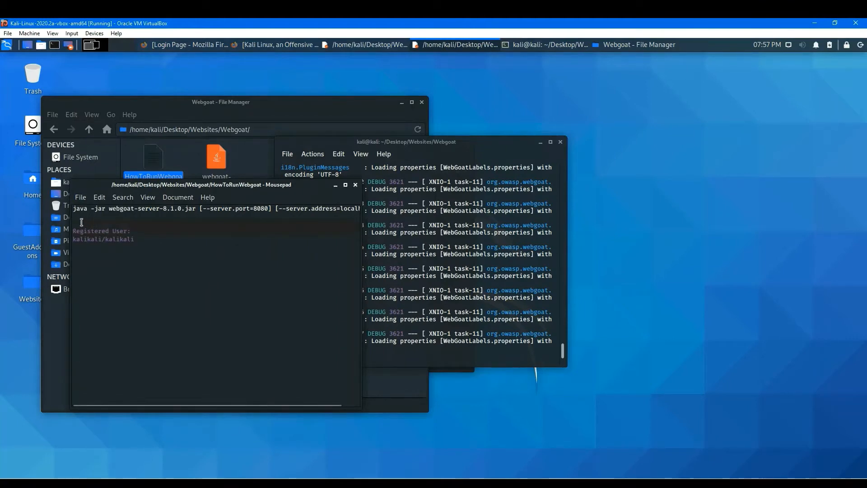
{"action": "left_click", "coordinate": [186, 269]}
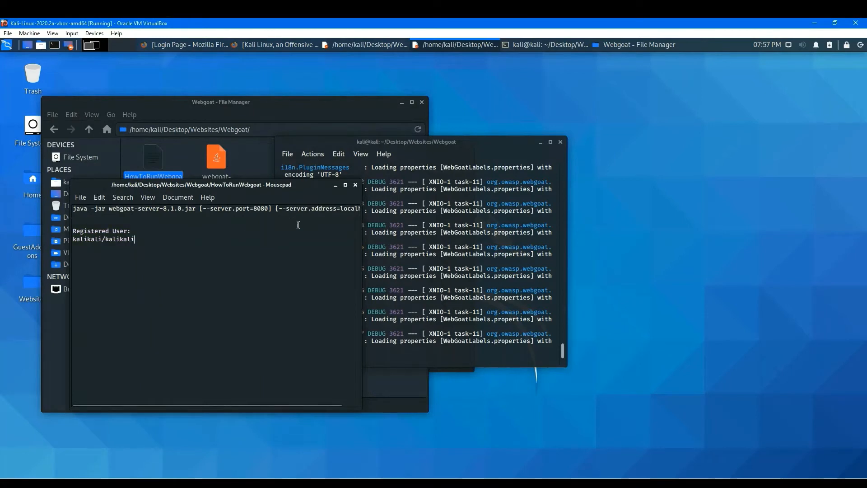
{"action": "left_click", "coordinate": [355, 185]}
{"action": "left_click", "coordinate": [209, 284]}
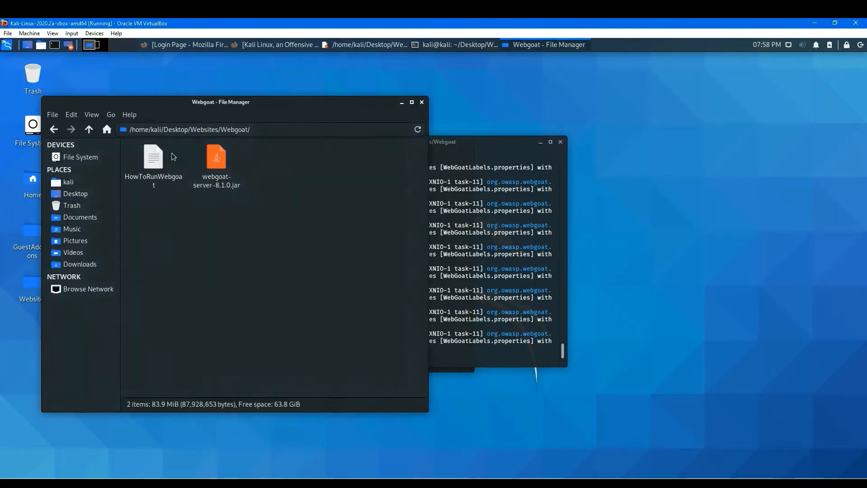
Open the HowToRunWebwolf notes file in the Webwolf folder.
{"action": "left_click", "coordinate": [55, 130]}
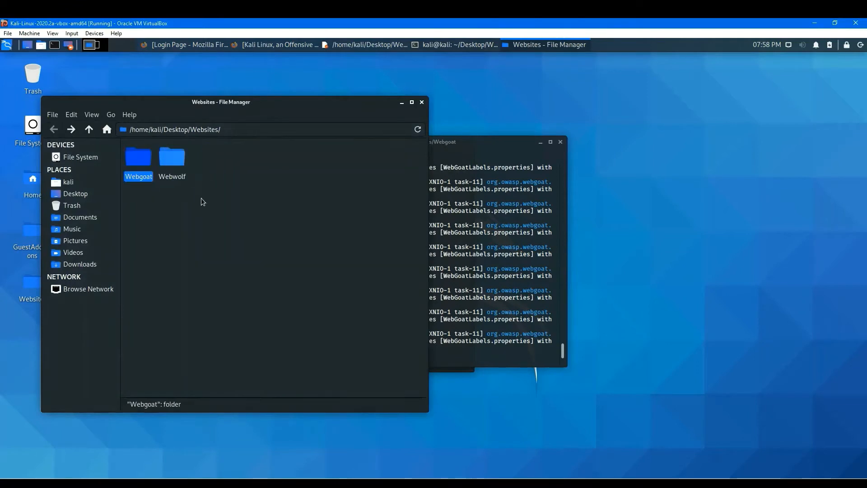
{"action": "double_click", "coordinate": [180, 165]}
{"action": "double_click", "coordinate": [156, 164]}
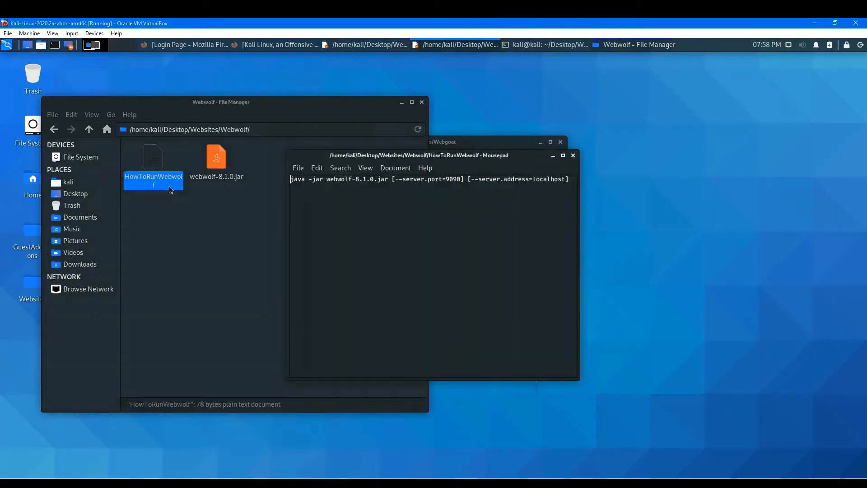
Paste the registered user credentials below the WebWolf command and save the HowToRunWebwolf file.
{"action": "left_click", "coordinate": [571, 181]}
{"action": "key", "text": "Return"}
{"action": "key", "text": "ctrl+v"}
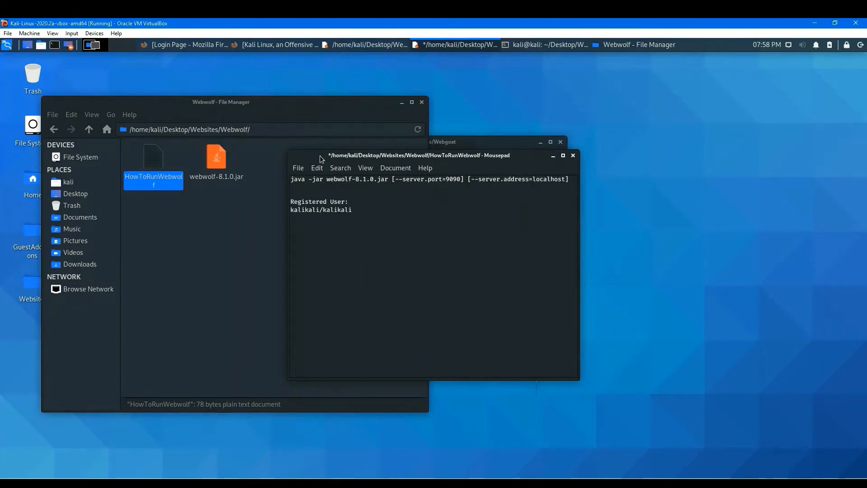
{"action": "left_click_drag", "start_coordinate": [319, 157], "coordinate": [179, 211]}
{"action": "left_click", "coordinate": [166, 219]}
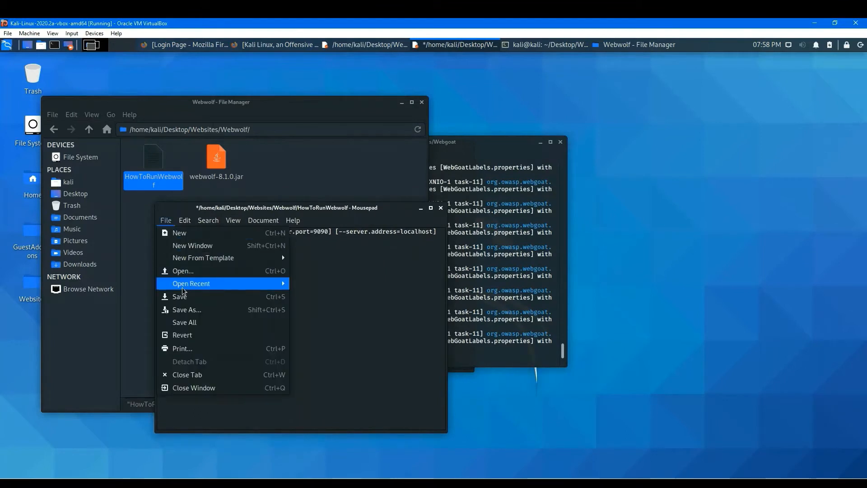
{"action": "left_click", "coordinate": [187, 298]}
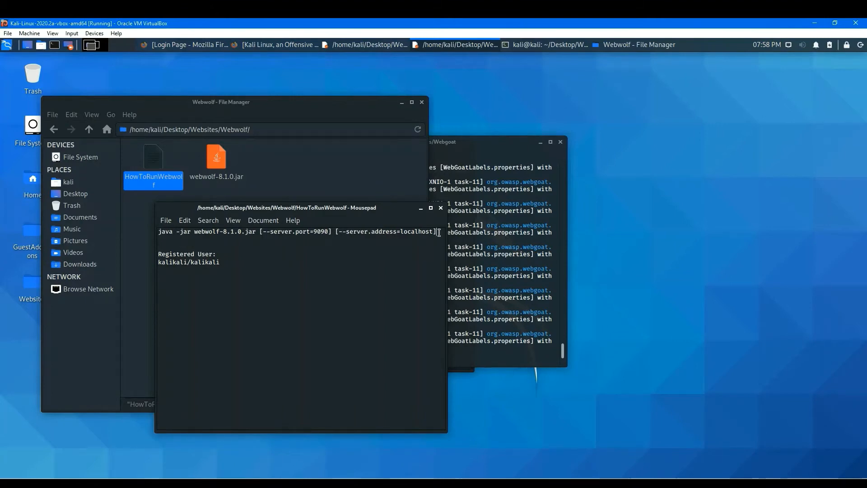
Run the WebWolf java start command from the notes in a terminal opened in the Webwolf folder.
{"action": "left_click_drag", "start_coordinate": [439, 233], "coordinate": [153, 235]}
{"action": "key", "text": "ctrl+c"}
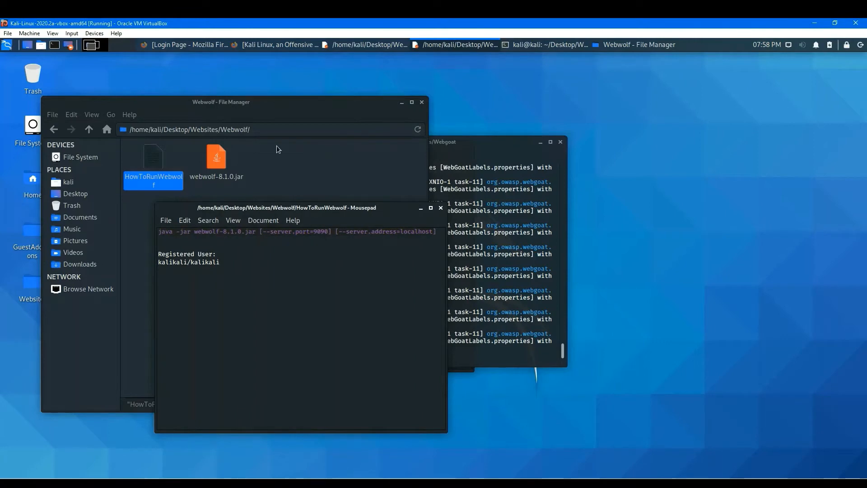
{"action": "left_click", "coordinate": [335, 154]}
{"action": "right_click", "coordinate": [338, 157]}
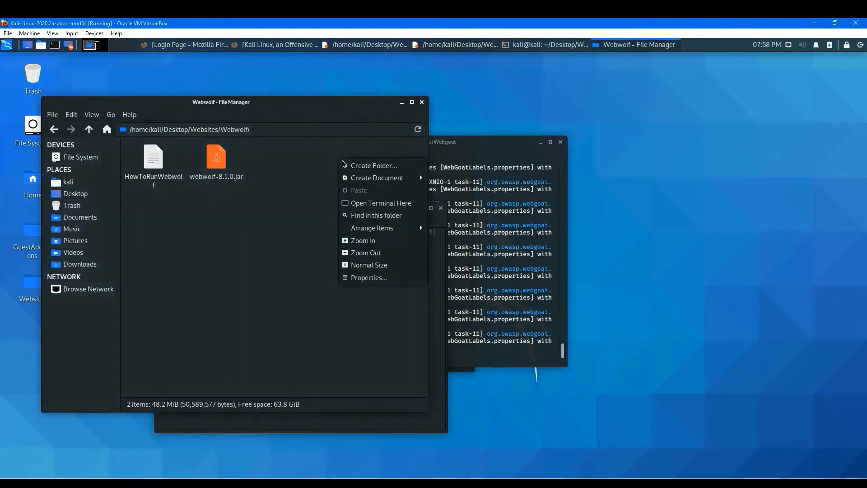
{"action": "left_click", "coordinate": [379, 204]}
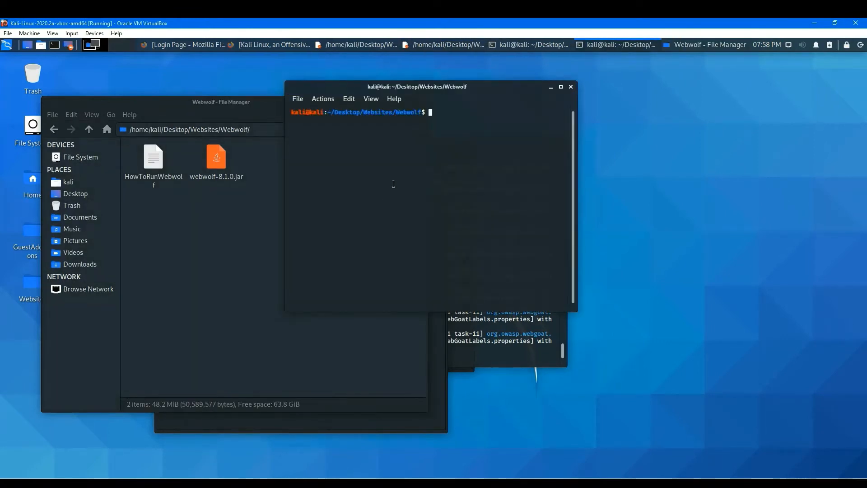
{"action": "right_click", "coordinate": [467, 116]}
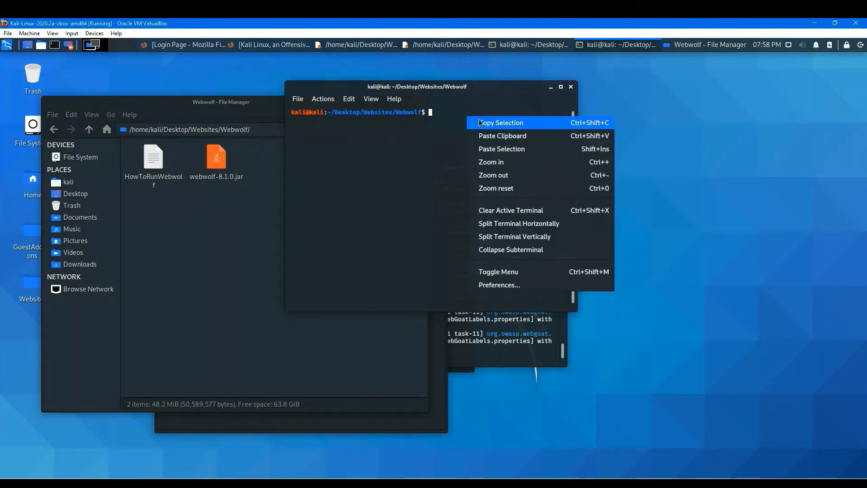
{"action": "left_click", "coordinate": [502, 137]}
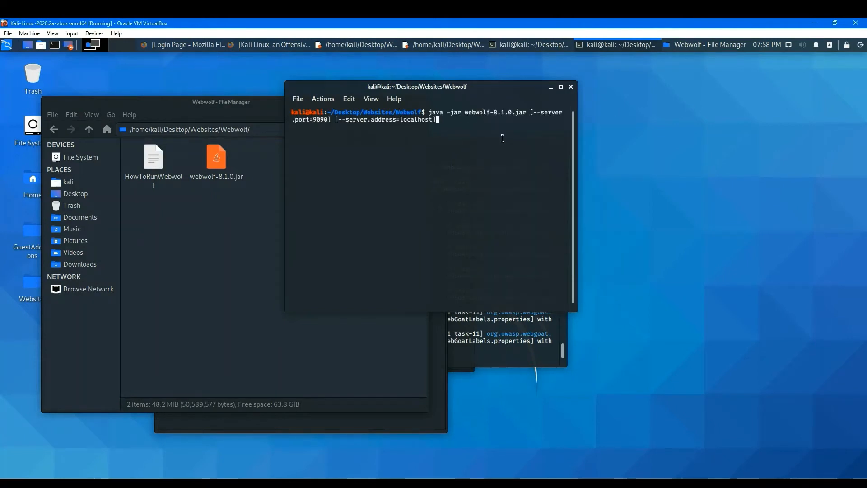
{"action": "key", "text": "Return"}
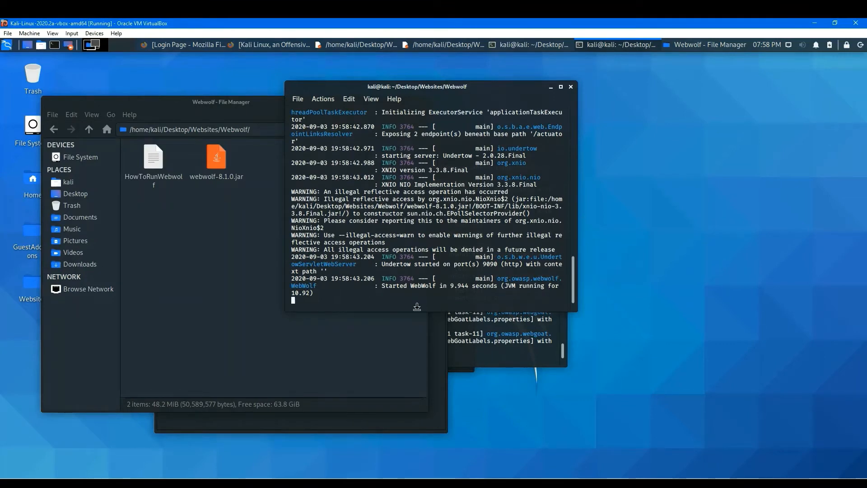
Highlight the WebWolf startup message in the terminal output and minimize the terminal.
{"action": "left_click_drag", "start_coordinate": [384, 289], "coordinate": [494, 287]}
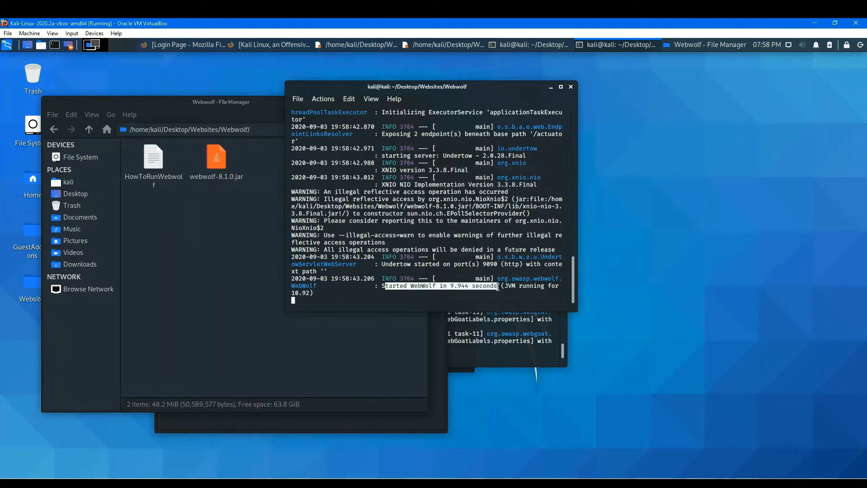
{"action": "middle_click", "coordinate": [384, 287]}
{"action": "left_click_drag", "start_coordinate": [382, 287], "coordinate": [498, 285]}
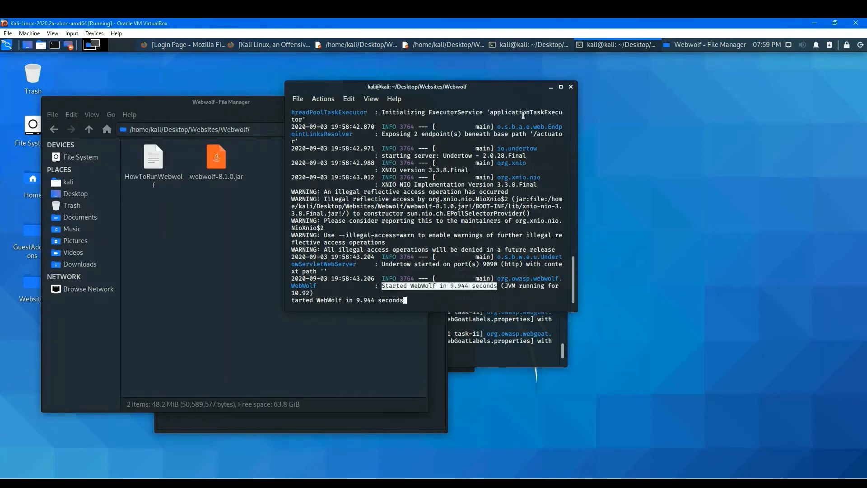
{"action": "left_click", "coordinate": [552, 87]}
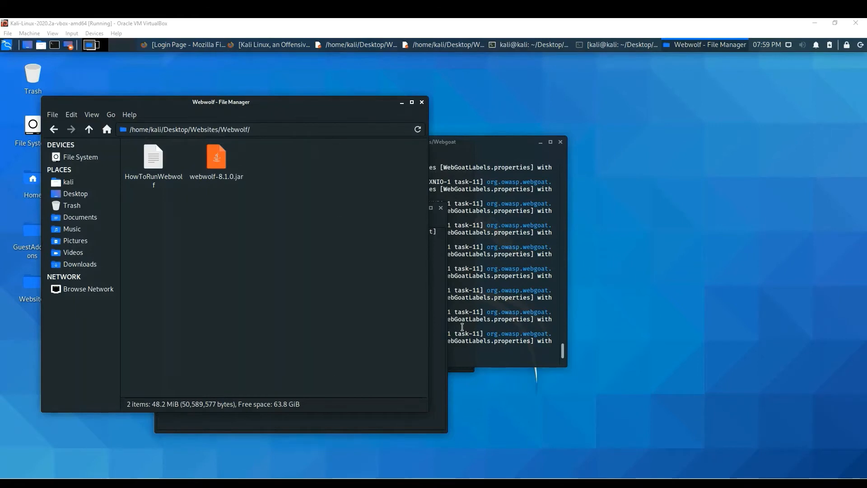
Open localhost:9090/login in a new browser tab.
{"action": "left_click", "coordinate": [185, 44]}
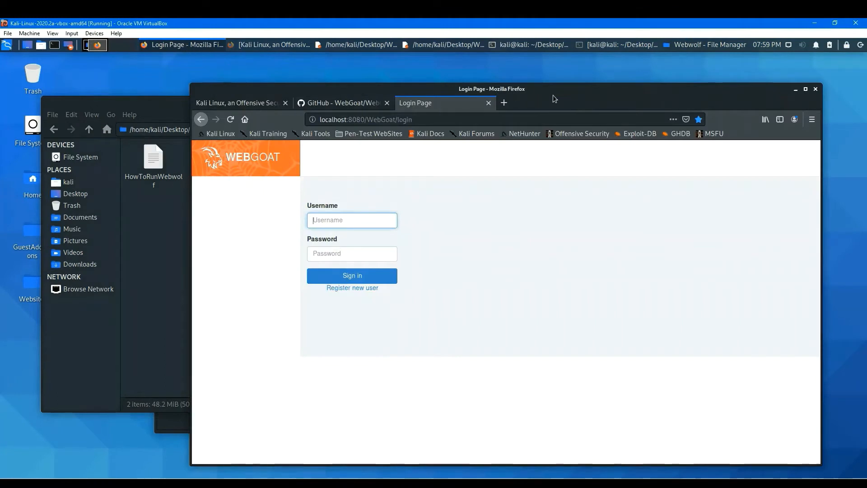
{"action": "left_click_drag", "start_coordinate": [553, 94], "coordinate": [527, 90]}
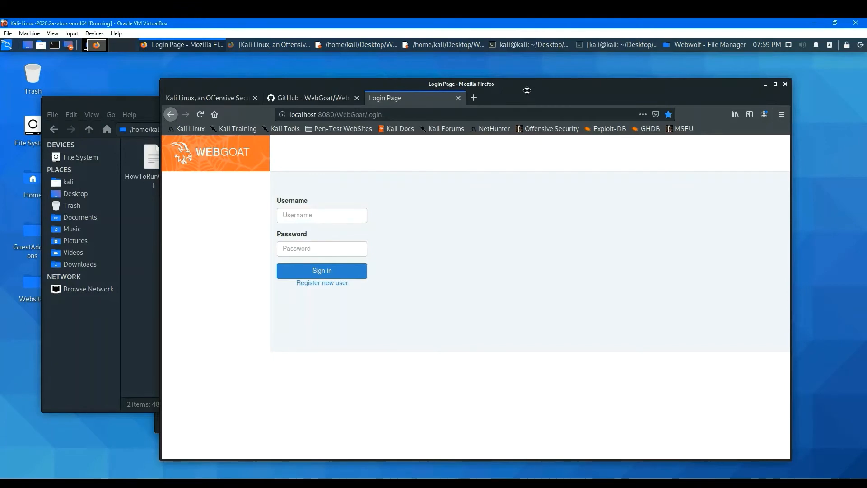
{"action": "left_click_drag", "start_coordinate": [526, 91], "coordinate": [511, 84]}
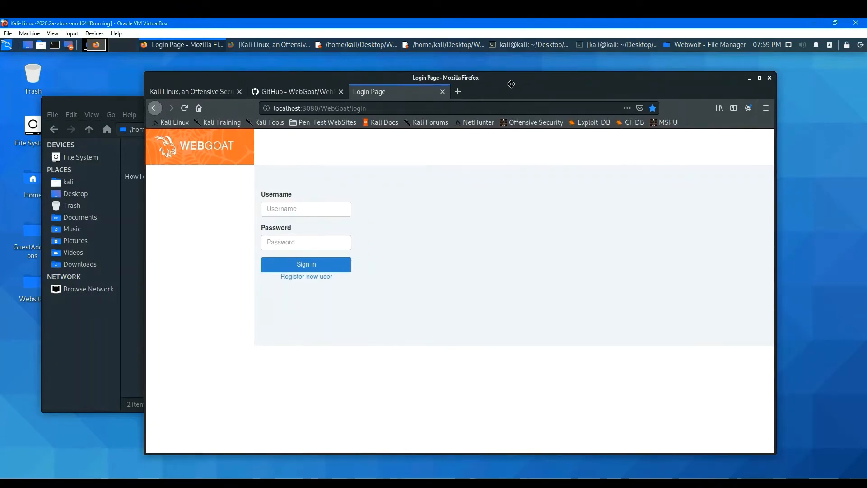
{"action": "left_click", "coordinate": [458, 91]}
{"action": "type", "text": "localh"}
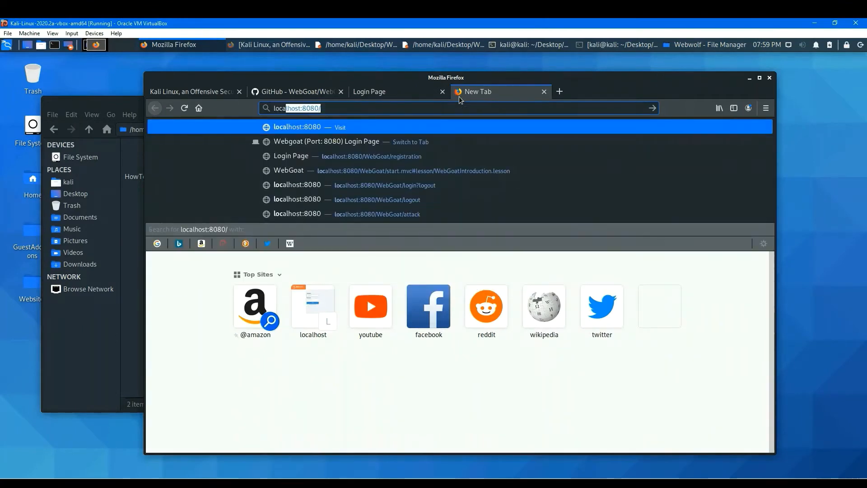
{"action": "type", "text": "ost"}
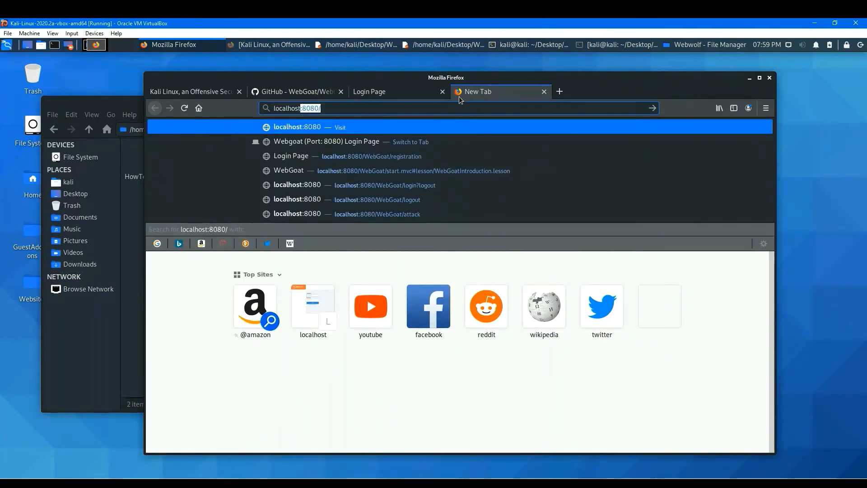
{"action": "key", "text": "BackSpace"}
{"action": "type", "text": ":"}
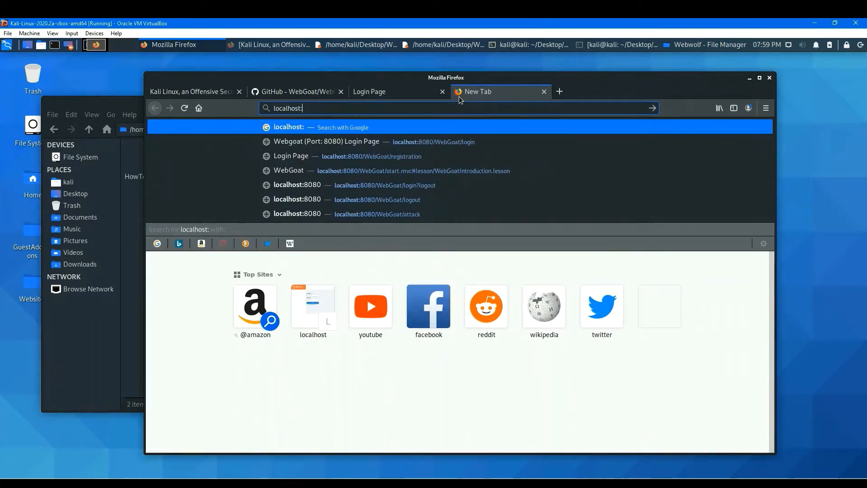
{"action": "type", "text": "9090/"}
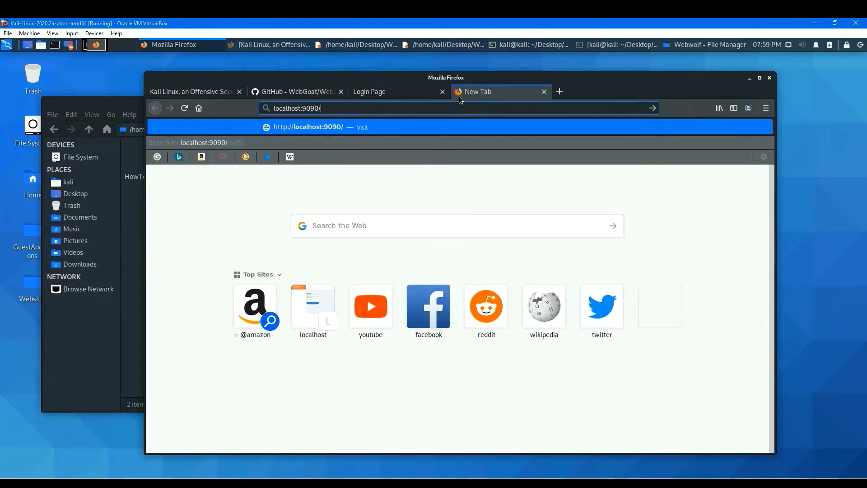
{"action": "type", "text": "login"}
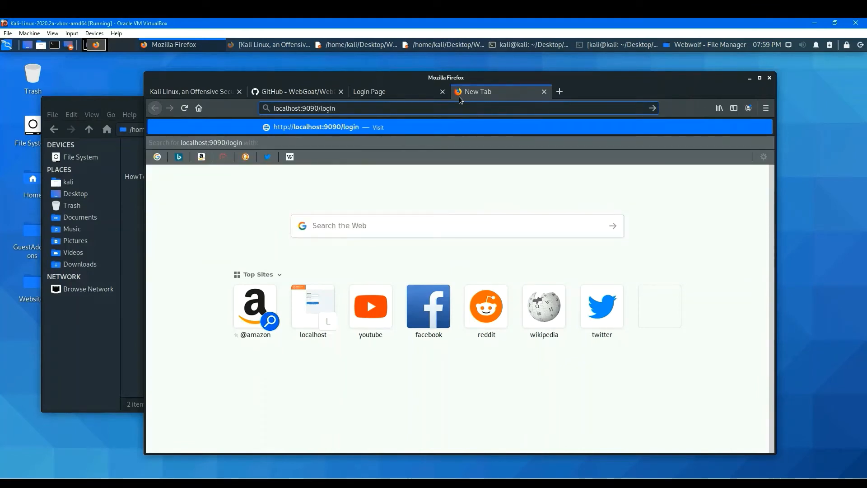
{"action": "key", "text": "Return"}
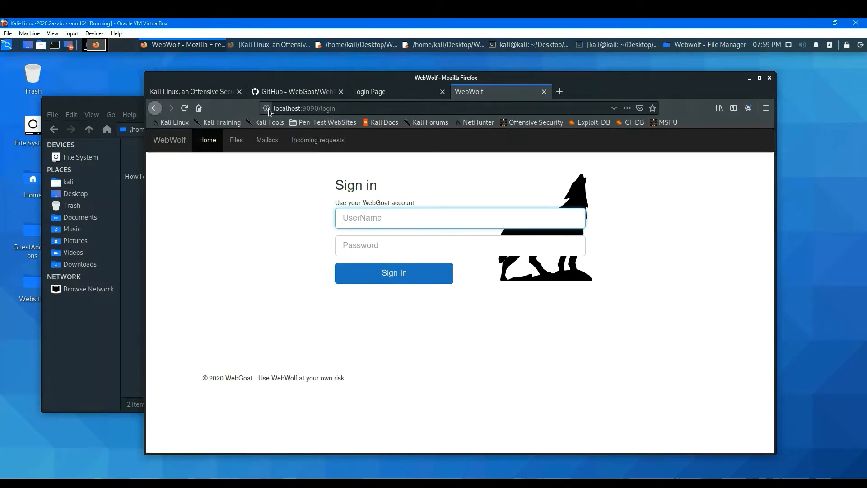
Bookmark the WebWolf login page into the Pen-Test WebSites folder and rename the bookmark WebWolf(9090).
{"action": "left_click", "coordinate": [313, 122]}
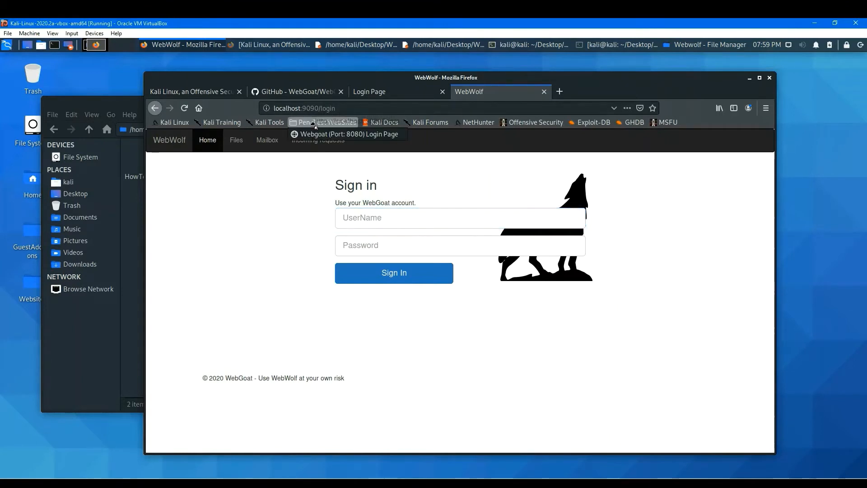
{"action": "left_click_drag", "start_coordinate": [313, 124], "coordinate": [311, 146]}
{"action": "right_click", "coordinate": [311, 146]}
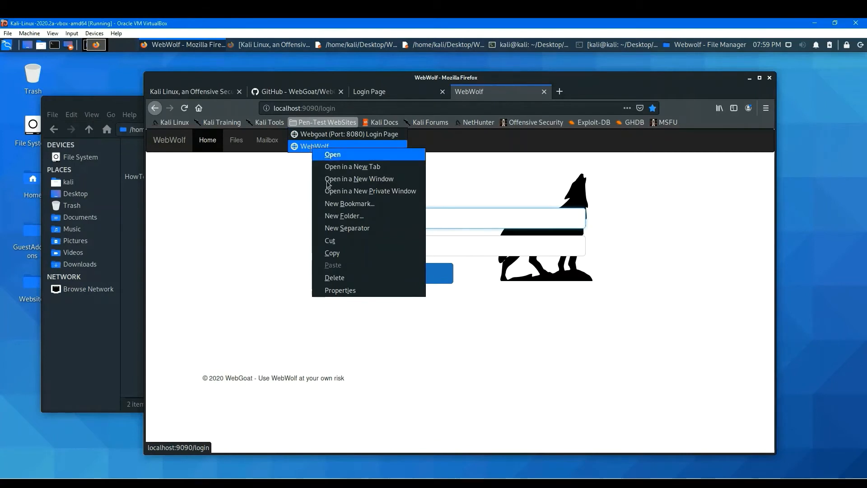
{"action": "left_click", "coordinate": [357, 290]}
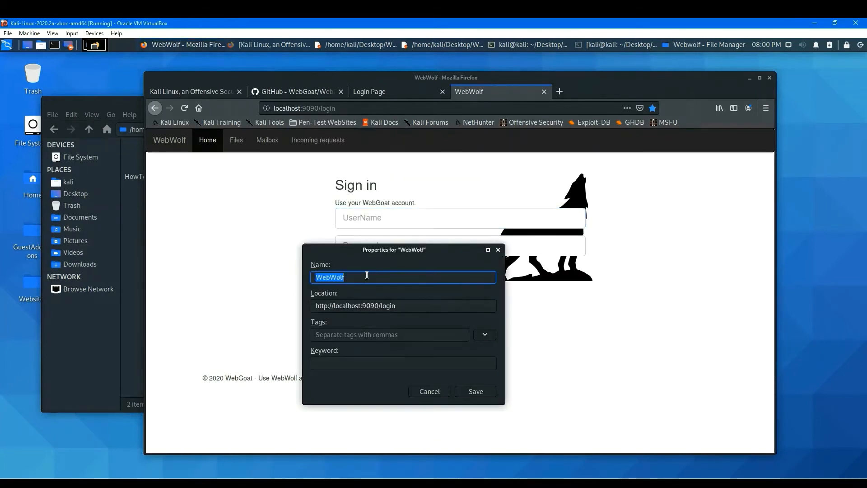
{"action": "left_click", "coordinate": [367, 275]}
{"action": "type", "text": "(9"}
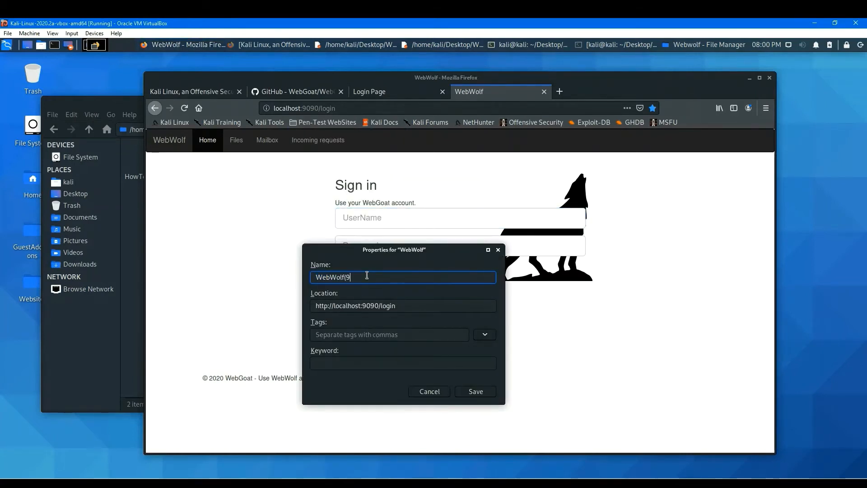
{"action": "type", "text": "090)"}
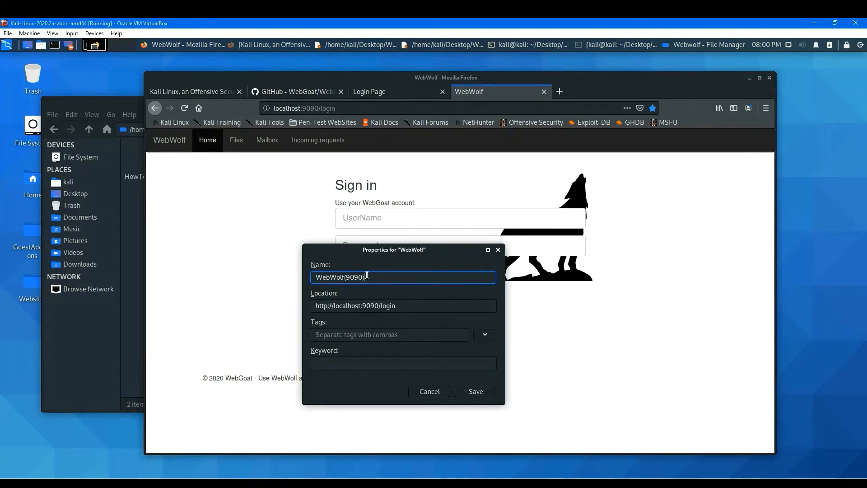
{"action": "key", "text": "Return"}
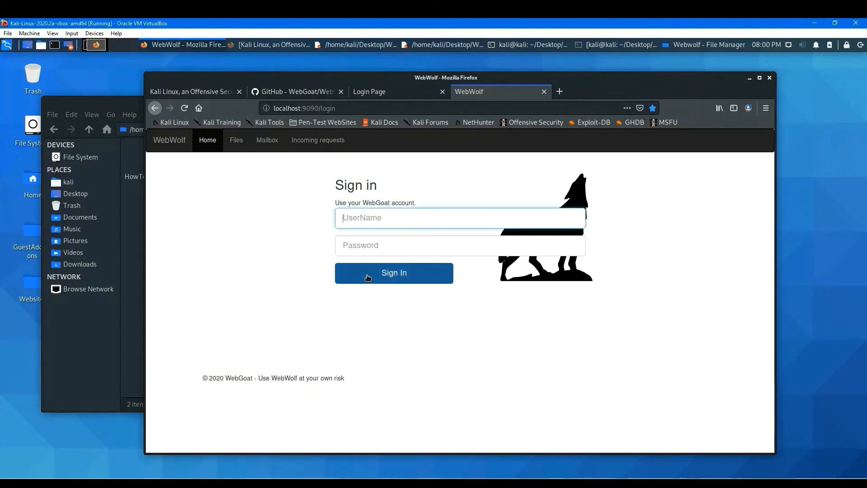
Rename the WebWolf bookmark in the Pen-Test WebSites folder to WebWolf (Port: 9090).
{"action": "left_click", "coordinate": [340, 124]}
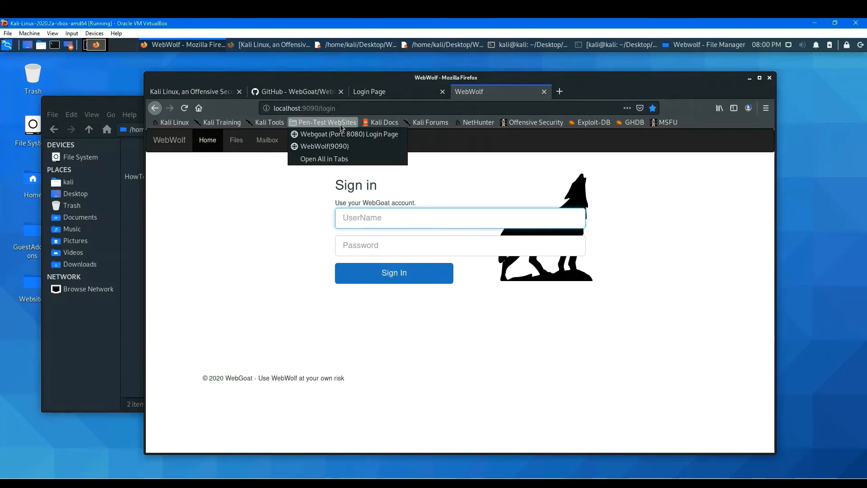
{"action": "right_click", "coordinate": [331, 149]}
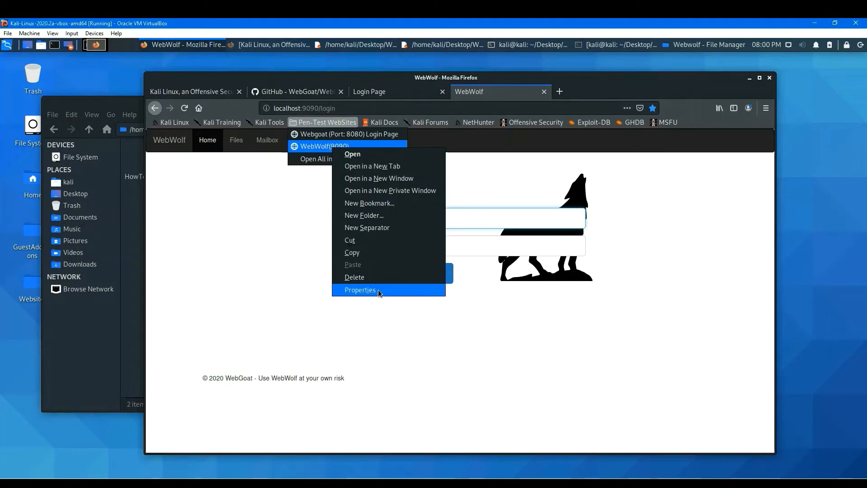
{"action": "left_click", "coordinate": [360, 289]}
{"action": "left_click", "coordinate": [383, 276]}
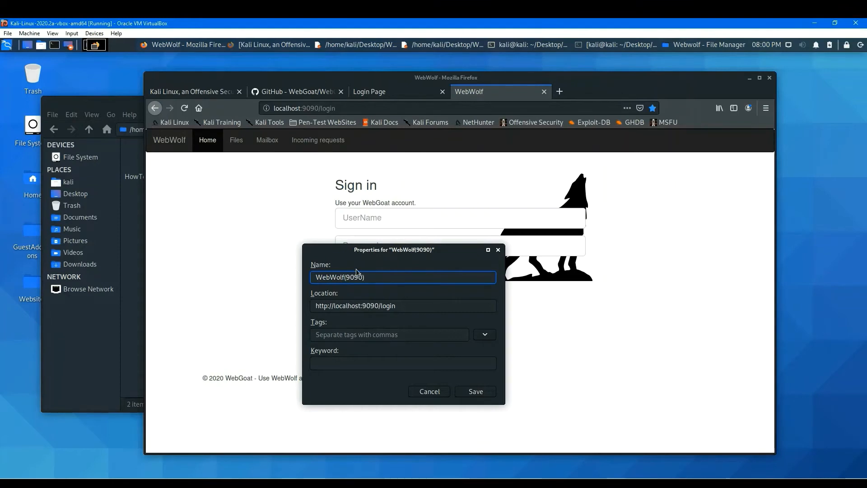
{"action": "type", "text": "(Port:"}
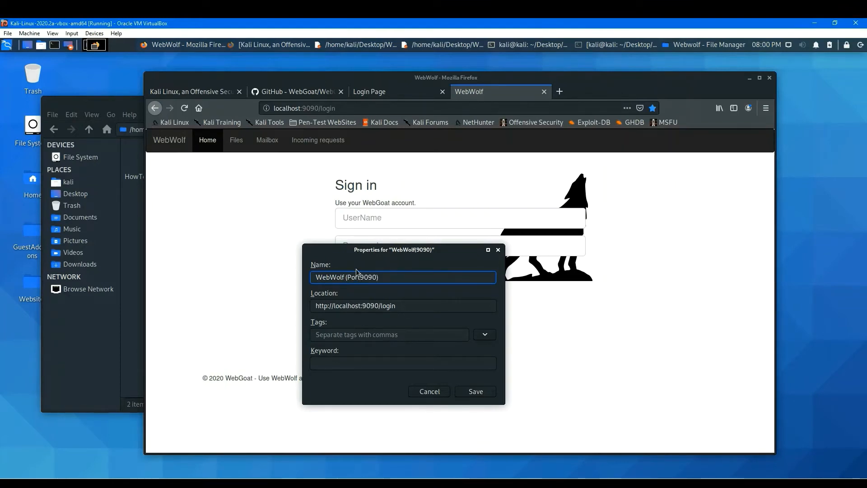
{"action": "left_click", "coordinate": [476, 391]}
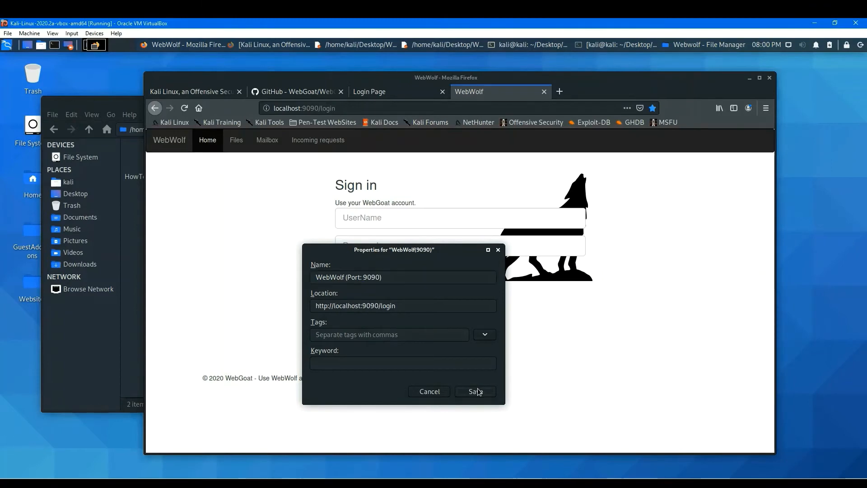
Sign in to WebWolf with the registered username and password, choosing never to save this login.
{"action": "left_click", "coordinate": [372, 218]}
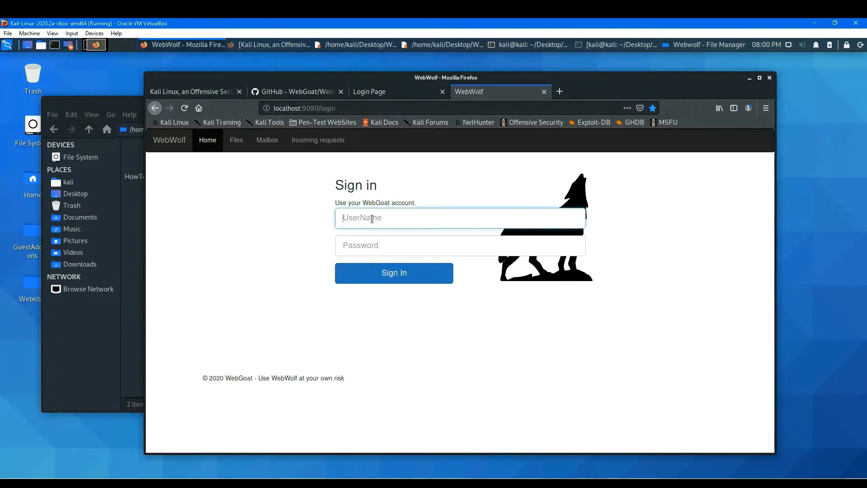
{"action": "type", "text": "kalikali"}
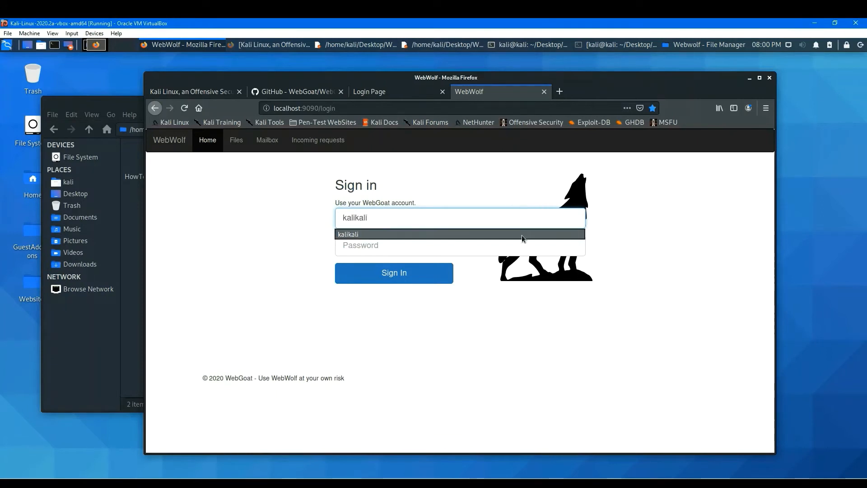
{"action": "left_click", "coordinate": [522, 235]}
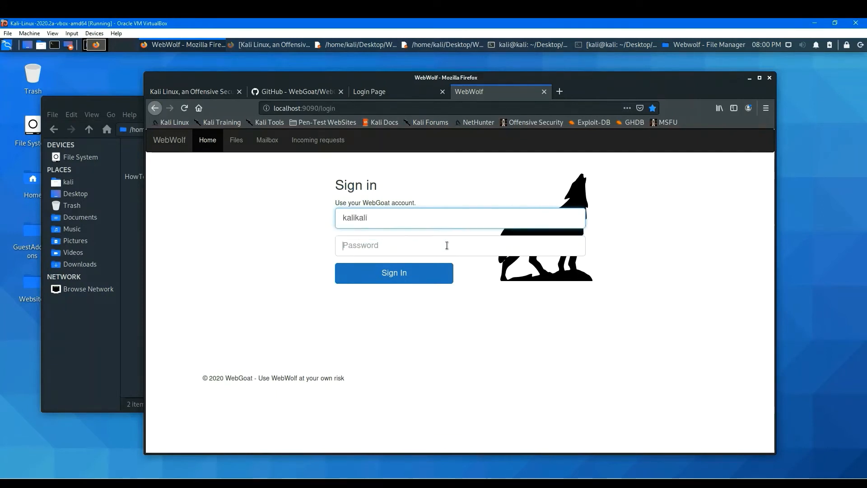
{"action": "left_click", "coordinate": [447, 245]}
{"action": "type", "text": "kalikal"}
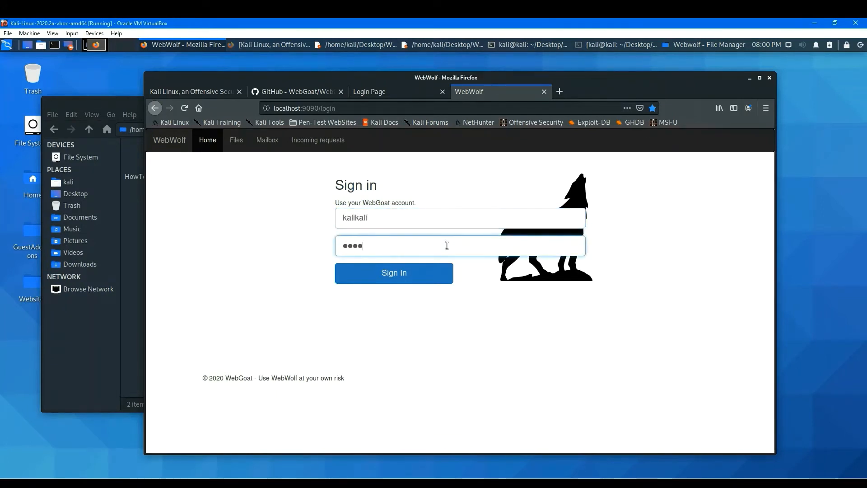
{"action": "type", "text": "i"}
{"action": "left_click", "coordinate": [394, 273]}
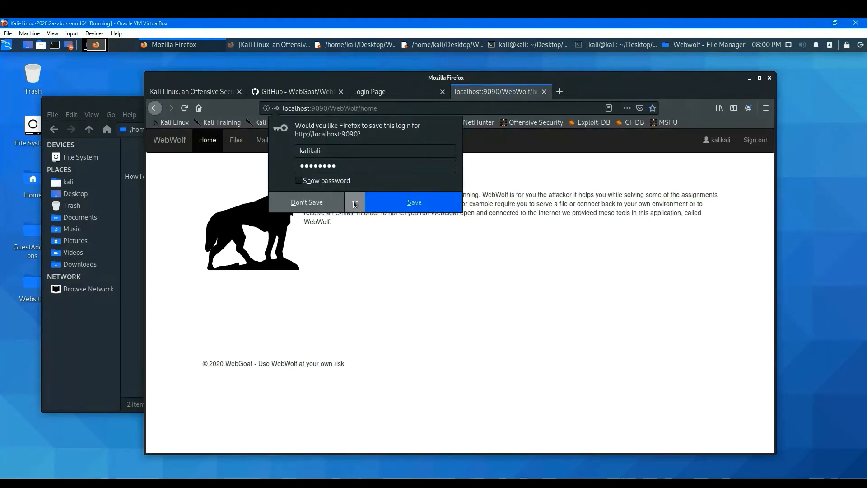
{"action": "left_click", "coordinate": [355, 202]}
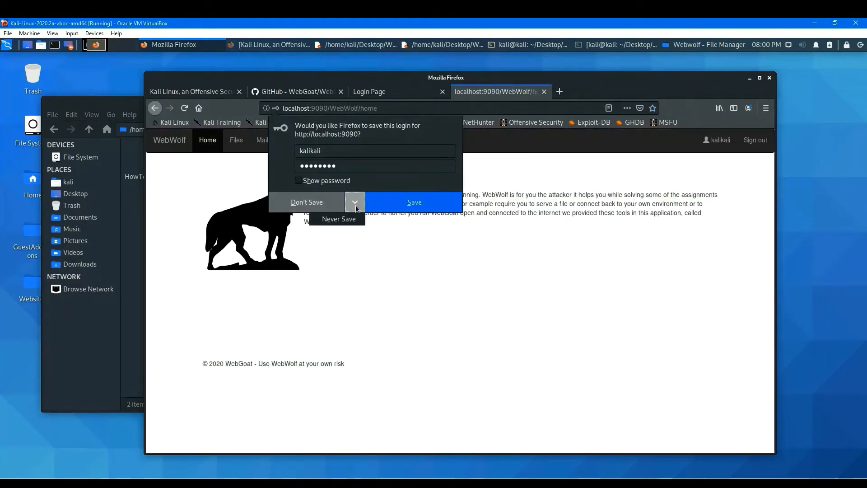
{"action": "left_click", "coordinate": [352, 221]}
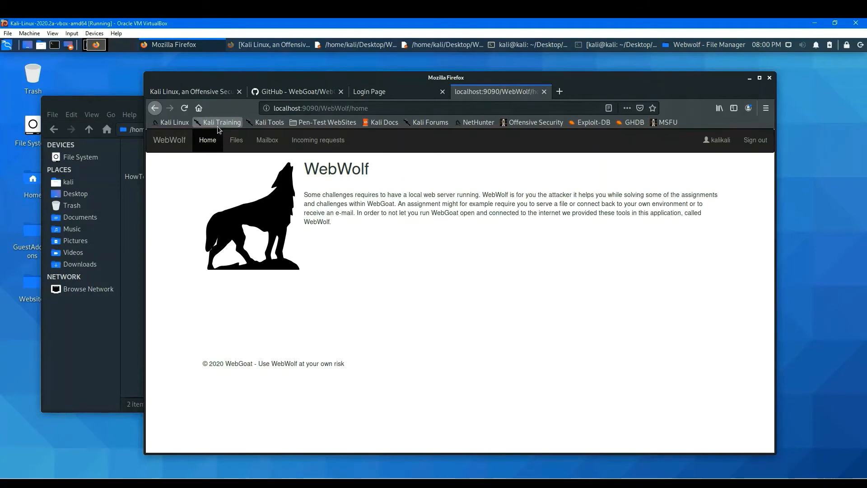
Browse the WebWolf Mailbox and Incoming requests pages and return to its Home page.
{"action": "left_click", "coordinate": [210, 145]}
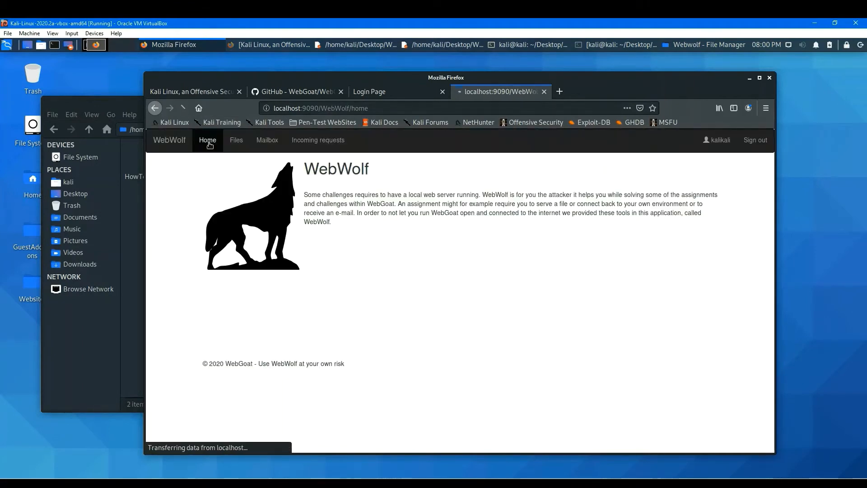
{"action": "left_click", "coordinate": [270, 144]}
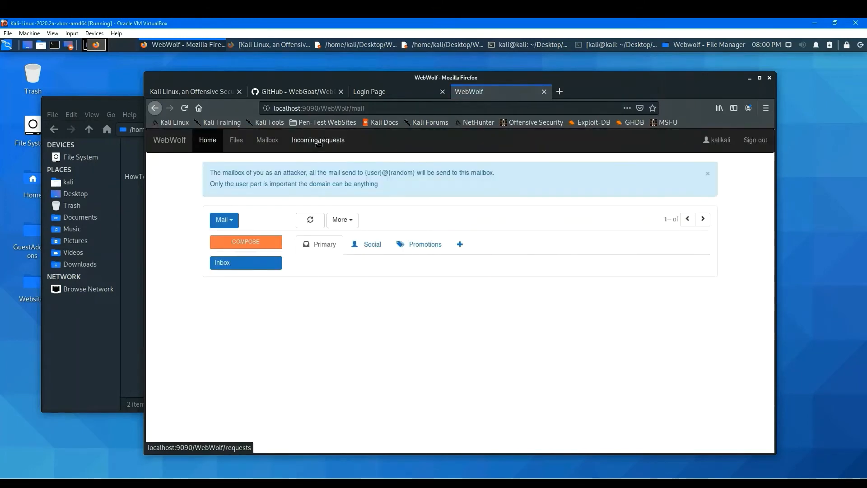
{"action": "left_click", "coordinate": [319, 141]}
{"action": "left_click", "coordinate": [210, 141]}
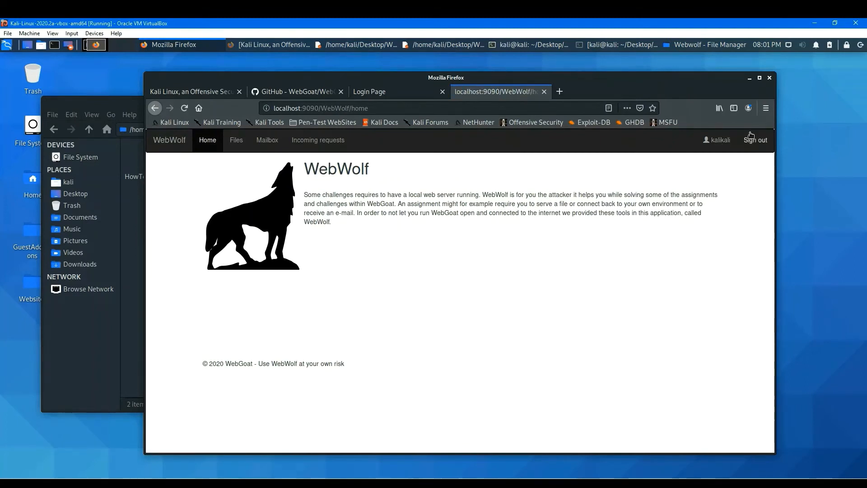
{"action": "left_click", "coordinate": [719, 143]}
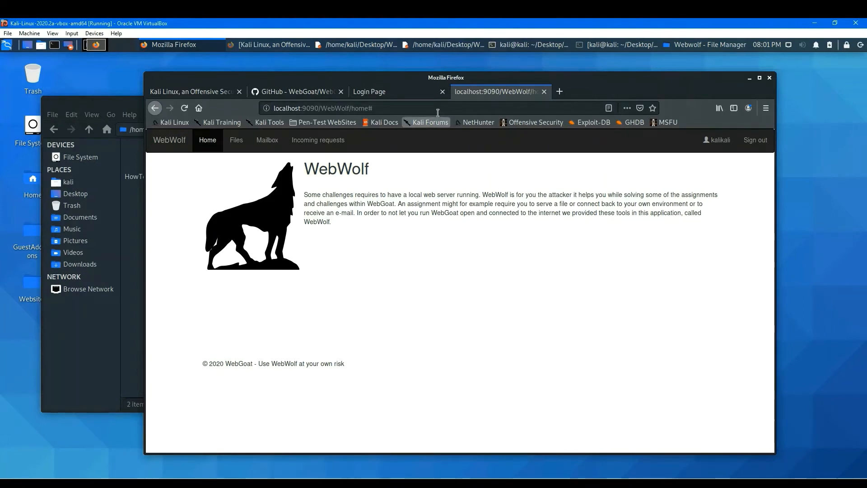
Close the WebGoat terminal window and the HowToRunWebwolf notes window.
{"action": "left_click", "coordinate": [410, 93]}
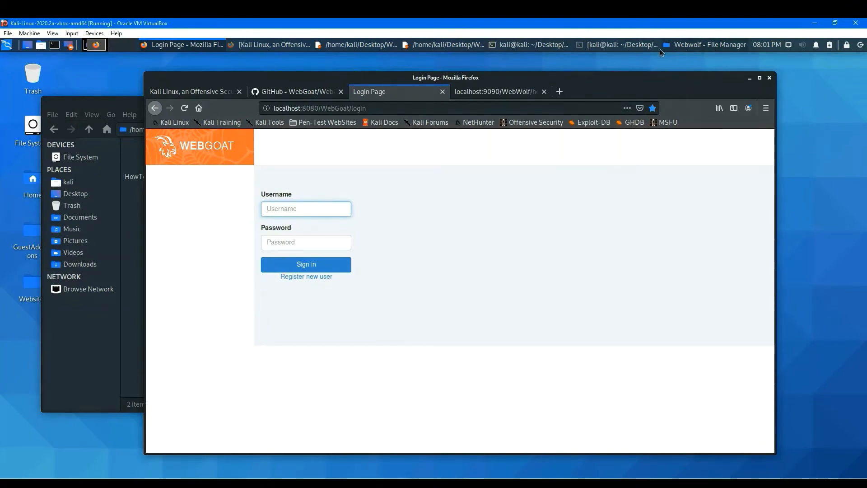
{"action": "left_click", "coordinate": [625, 45]}
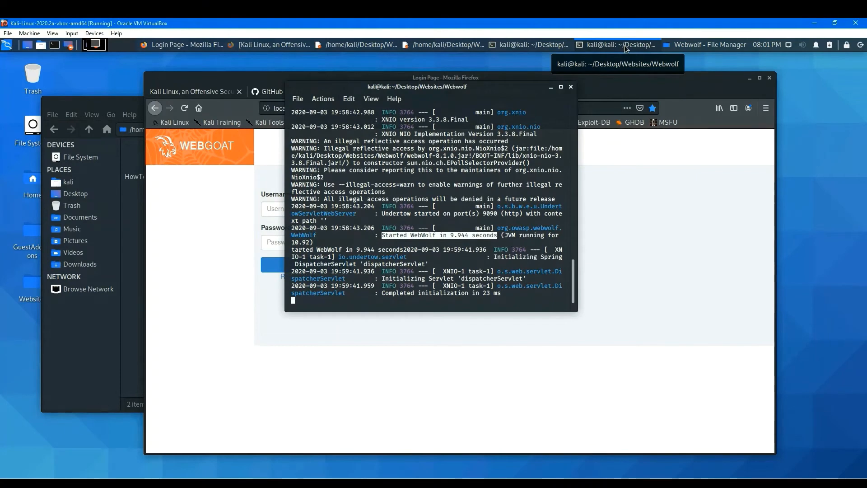
{"action": "left_click", "coordinate": [519, 46]}
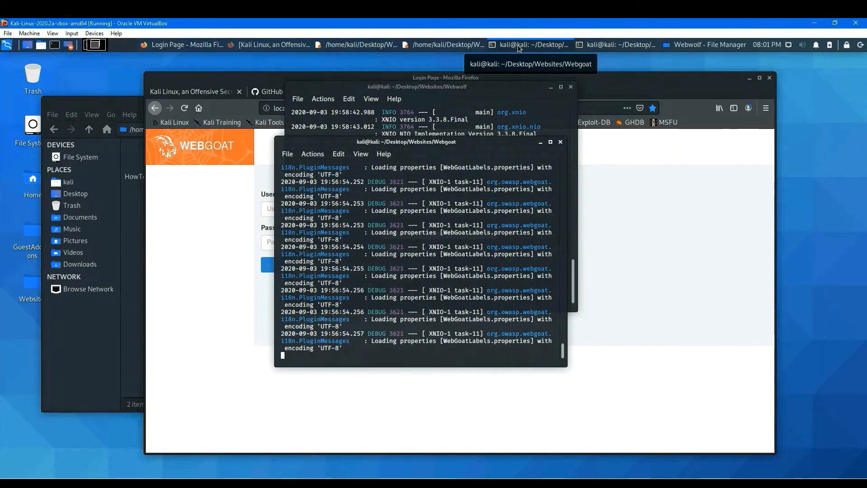
{"action": "left_click", "coordinate": [560, 143]}
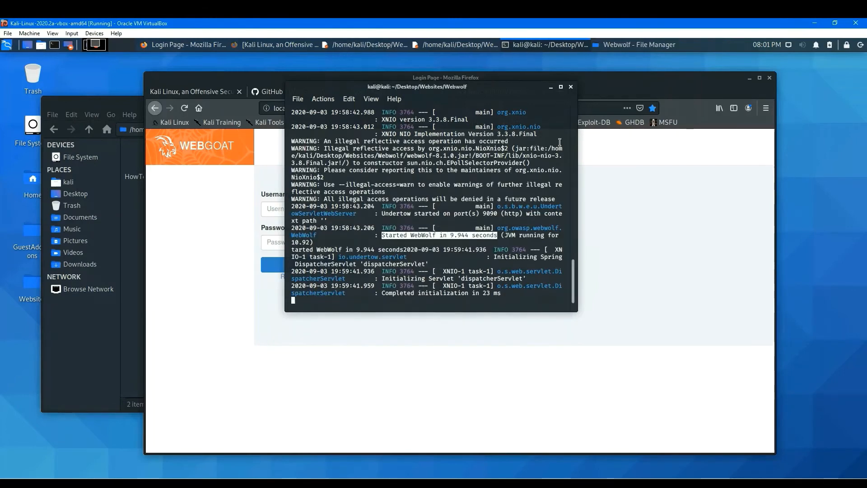
{"action": "left_click", "coordinate": [454, 46]}
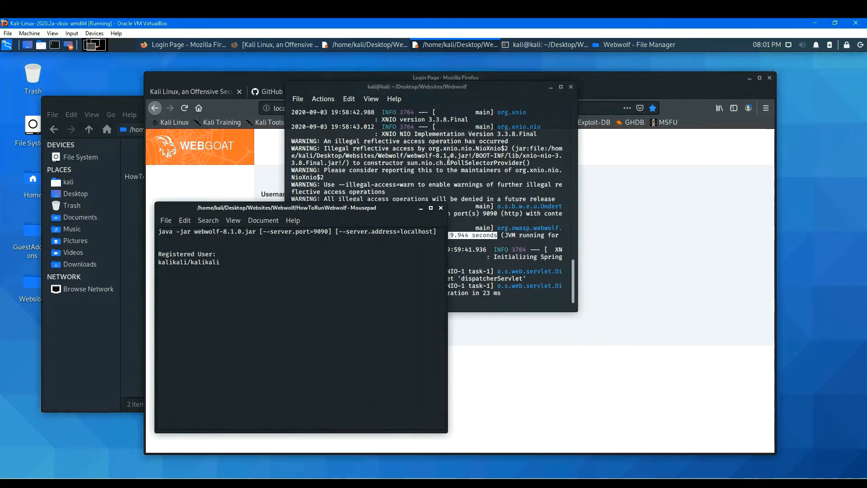
{"action": "left_click", "coordinate": [440, 210]}
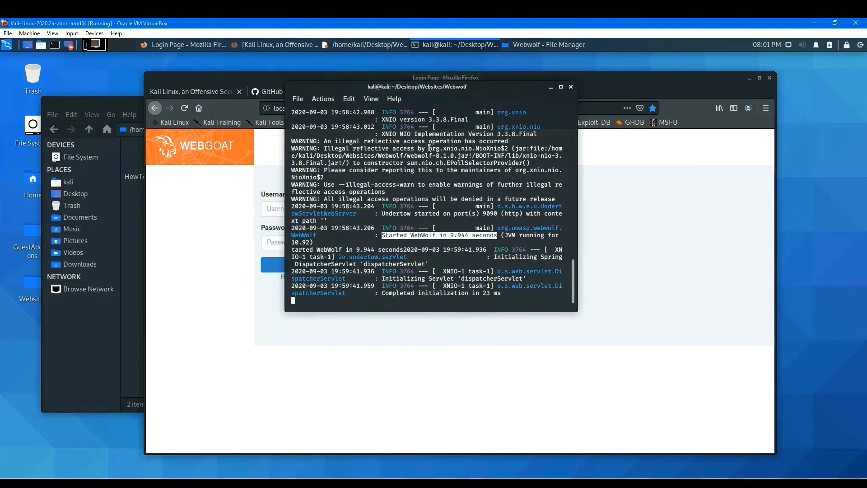
Close the WebGoat, WebWolf and GitHub browser tabs after checking WebWolf's Mailbox and Files pages.
{"action": "left_click", "coordinate": [643, 246]}
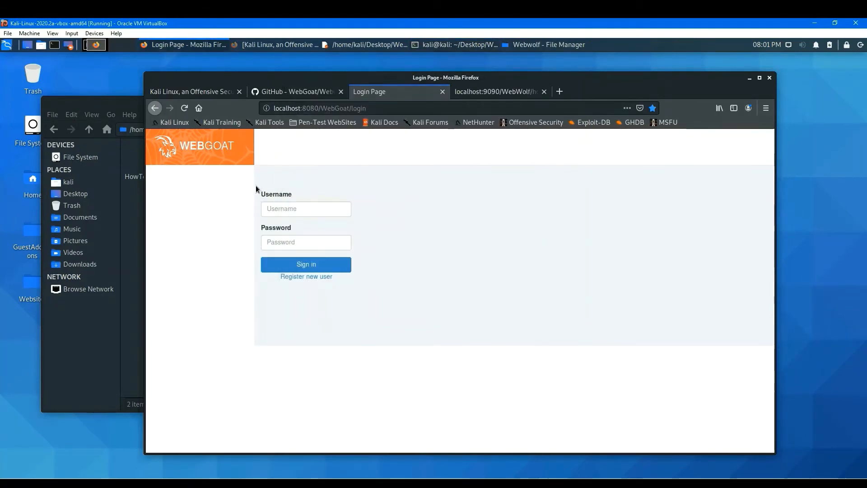
{"action": "left_click", "coordinate": [443, 92]}
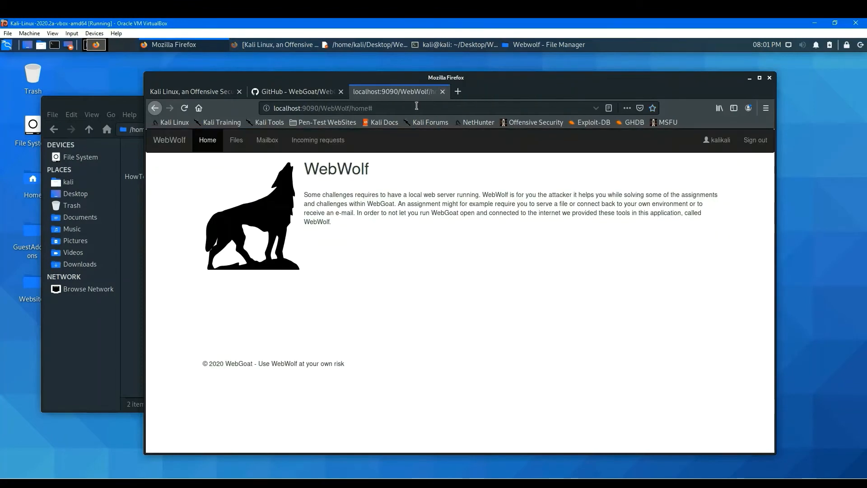
{"action": "left_click", "coordinate": [273, 141]}
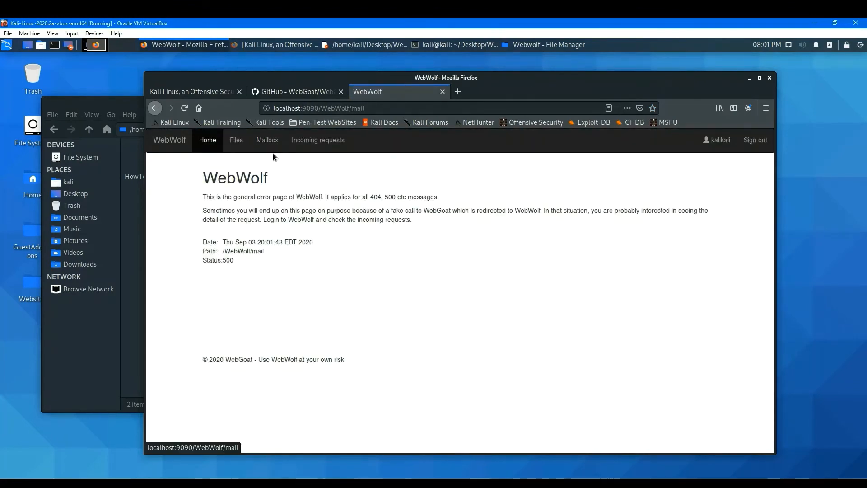
{"action": "left_click", "coordinate": [236, 141]}
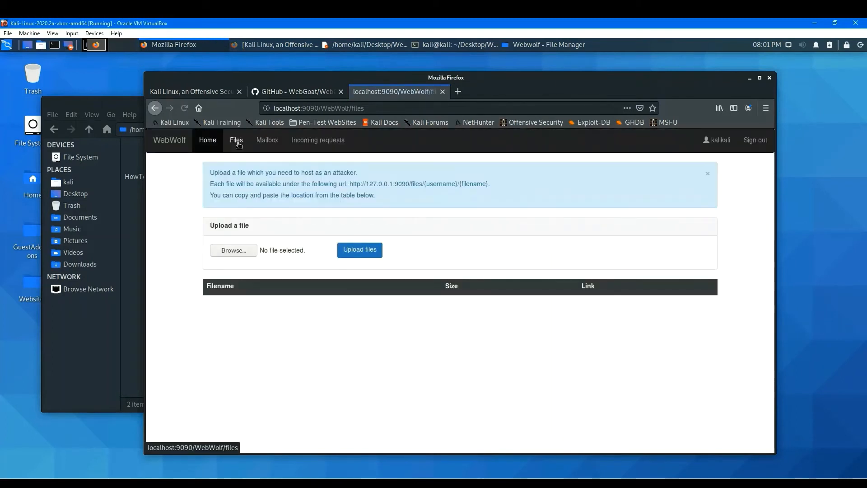
{"action": "left_click", "coordinate": [197, 147]}
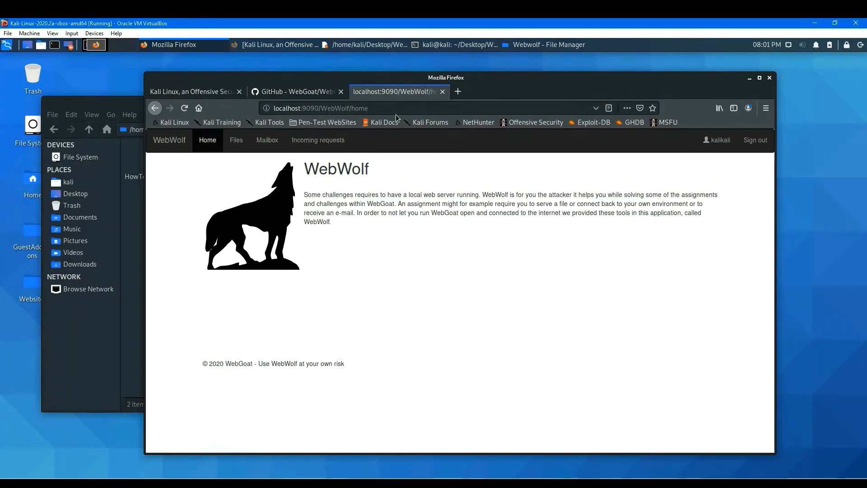
{"action": "left_click", "coordinate": [443, 92]}
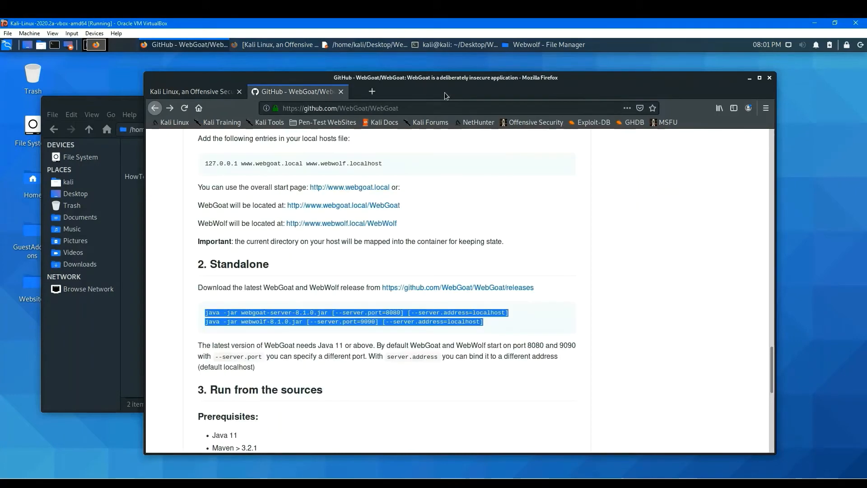
{"action": "left_click", "coordinate": [342, 94]}
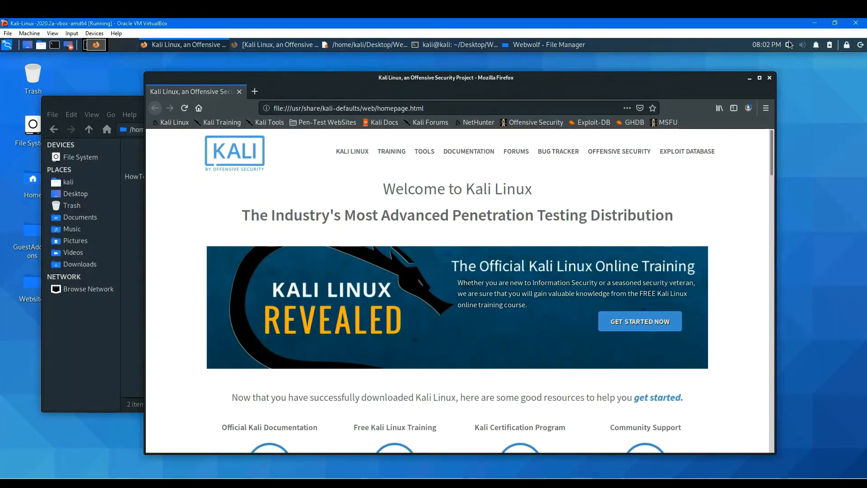
Close the Firefox window, the WebWolf terminal and the HowToRunWebgoat notes window.
{"action": "left_click", "coordinate": [770, 77]}
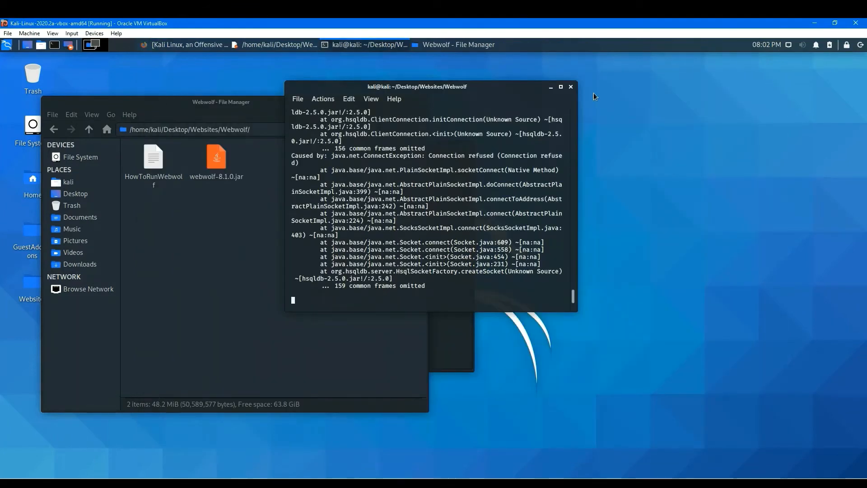
{"action": "left_click", "coordinate": [570, 86]}
{"action": "left_click", "coordinate": [445, 259]}
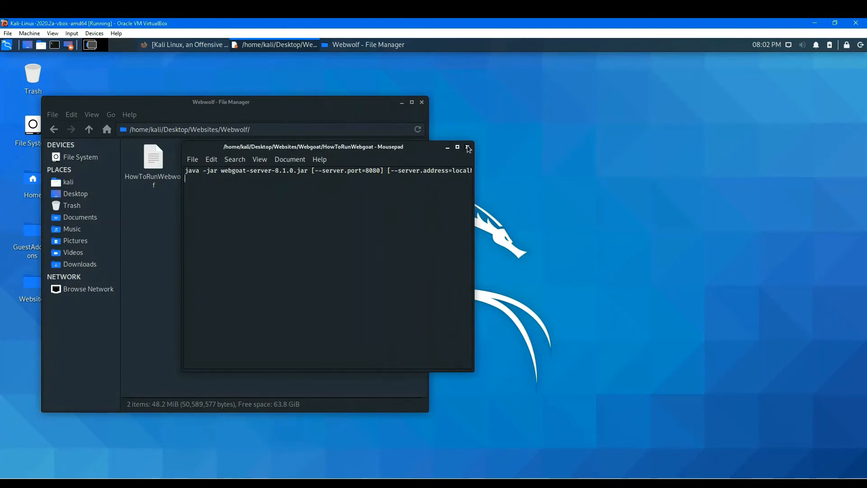
{"action": "left_click", "coordinate": [468, 147]}
Open and review the HowToRunWebwolf notes and the HowToRunWebgoat notes in the Webgoat folder, closing the WebGoat notes.
{"action": "left_click", "coordinate": [154, 165]}
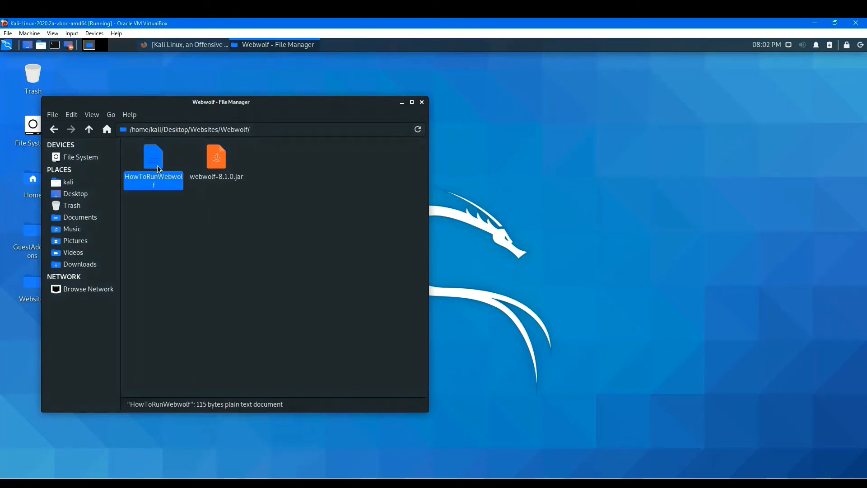
{"action": "double_click", "coordinate": [158, 165]}
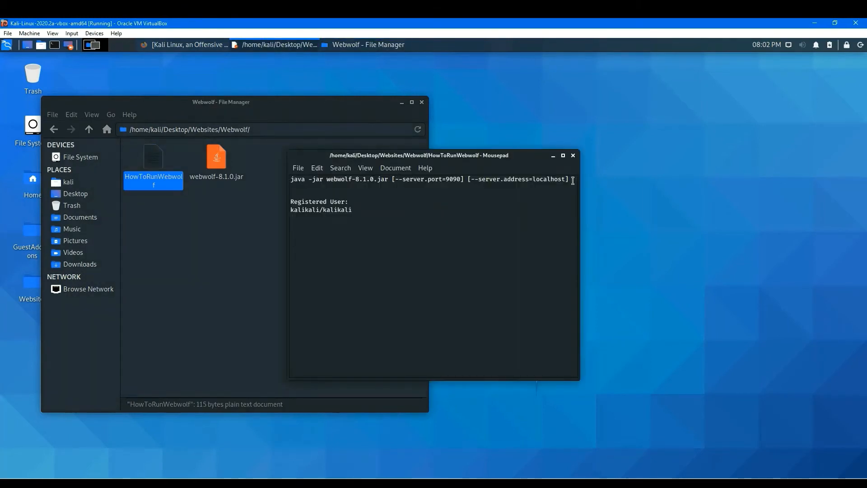
{"action": "left_click_drag", "start_coordinate": [573, 181], "coordinate": [288, 182]}
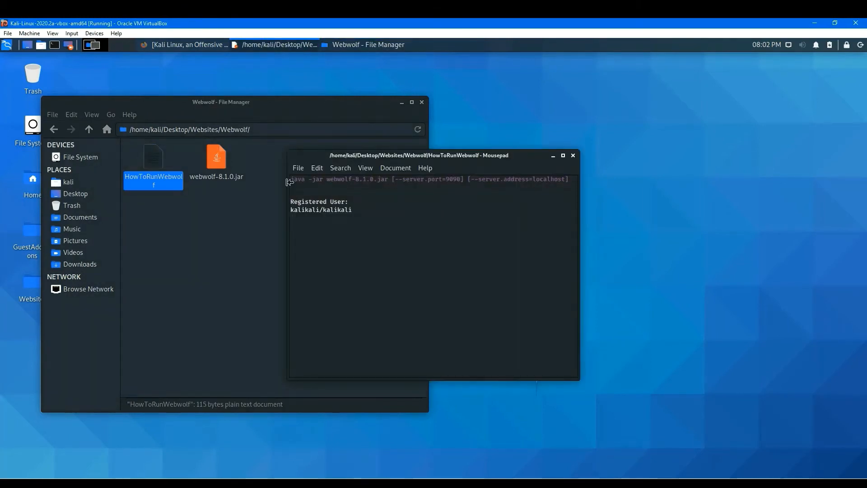
{"action": "left_click", "coordinate": [213, 219]}
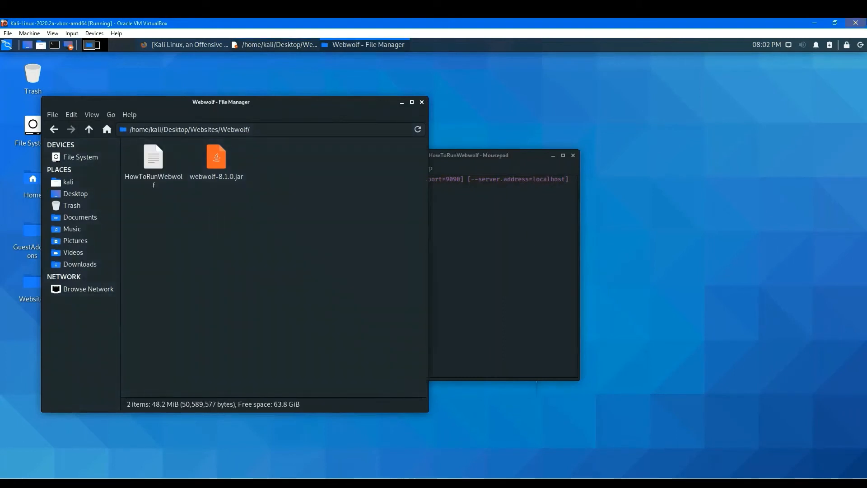
{"action": "left_click", "coordinate": [53, 131]}
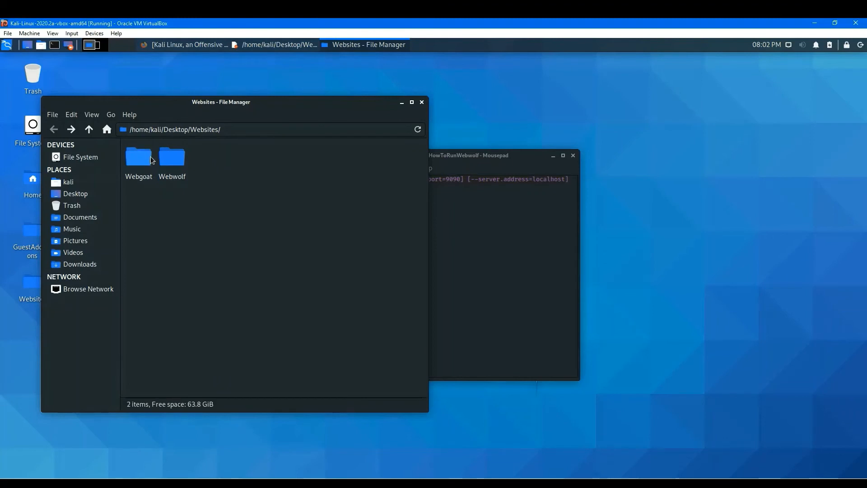
{"action": "double_click", "coordinate": [141, 157]}
{"action": "double_click", "coordinate": [154, 162]}
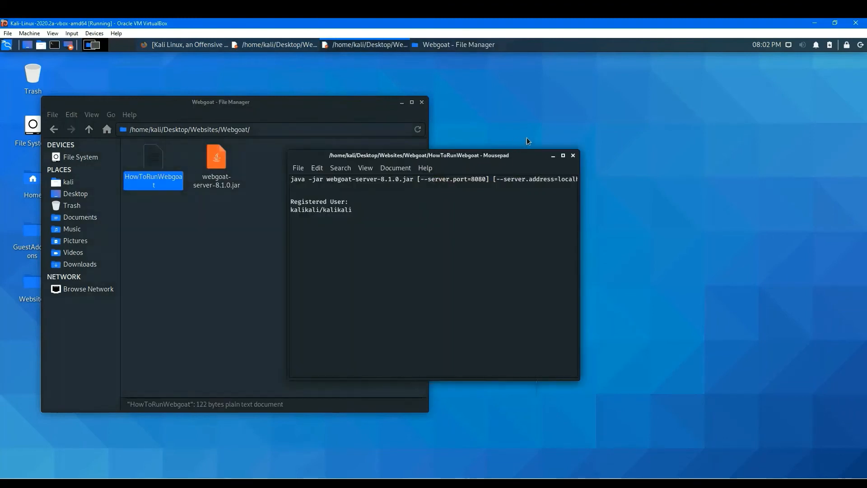
{"action": "left_click", "coordinate": [572, 155]}
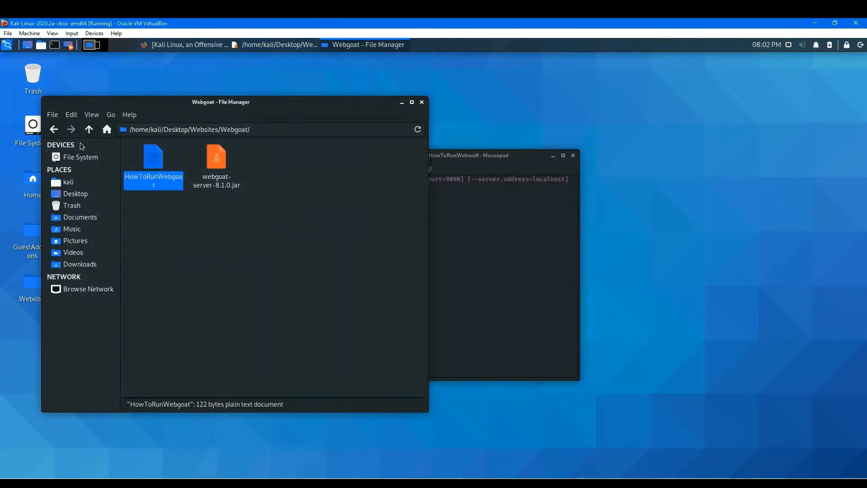
Return to the Webwolf folder and rearrange the HowToRunWebwolf notes and file manager windows on the desktop.
{"action": "left_click", "coordinate": [54, 131]}
{"action": "double_click", "coordinate": [174, 161]}
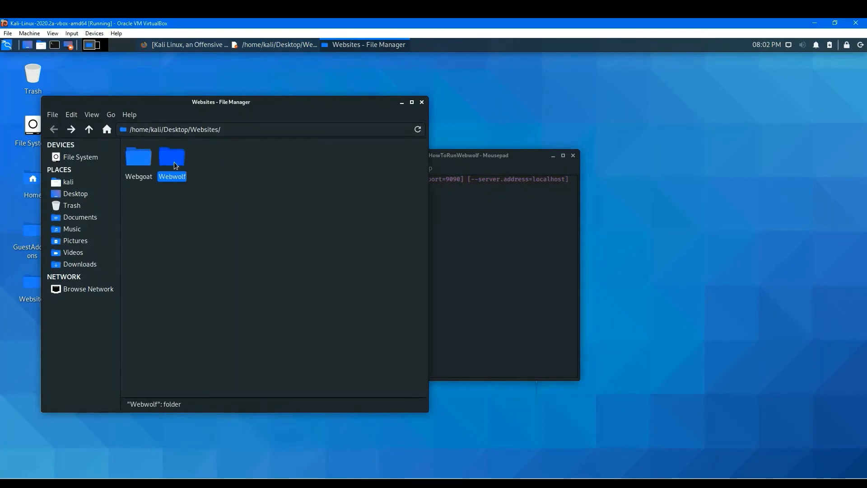
{"action": "left_click", "coordinate": [459, 185]}
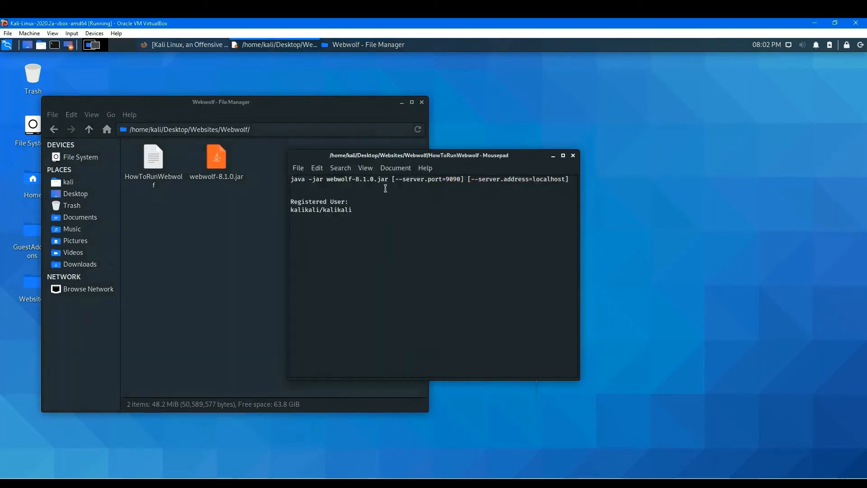
{"action": "left_click_drag", "start_coordinate": [463, 188], "coordinate": [306, 245]}
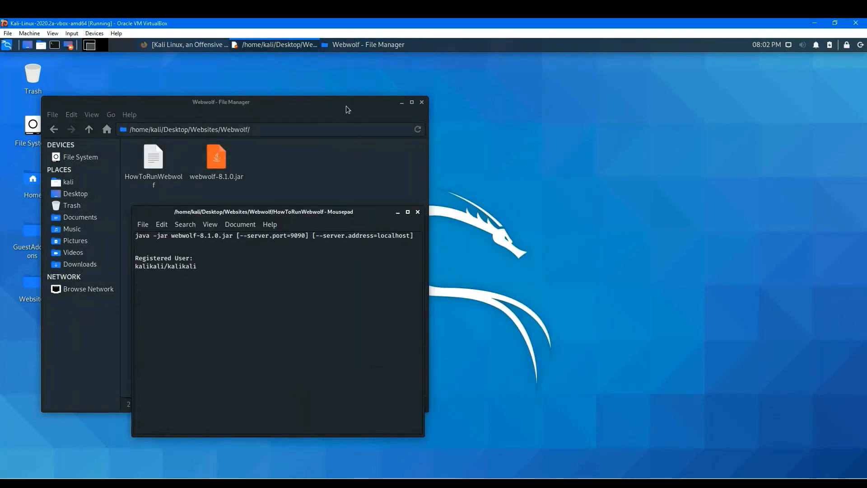
{"action": "left_click_drag", "start_coordinate": [345, 102], "coordinate": [650, 81]}
{"action": "left_click_drag", "start_coordinate": [323, 216], "coordinate": [218, 177]}
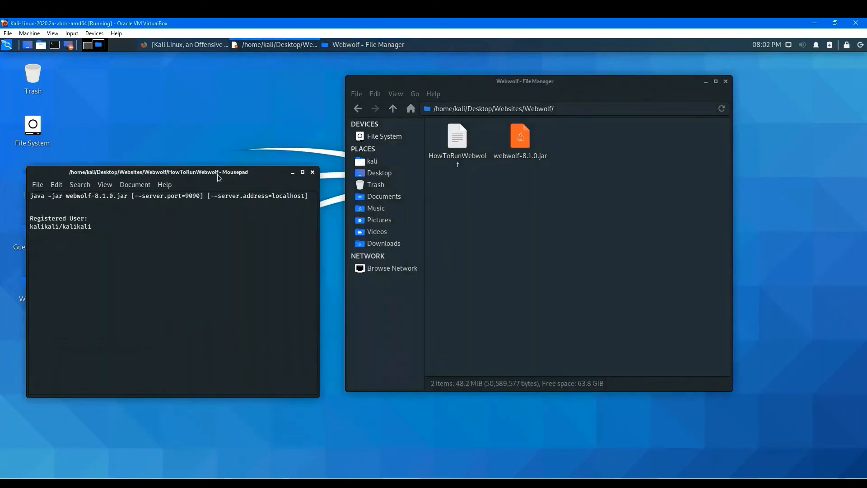
{"action": "left_click_drag", "start_coordinate": [613, 84], "coordinate": [462, 102]}
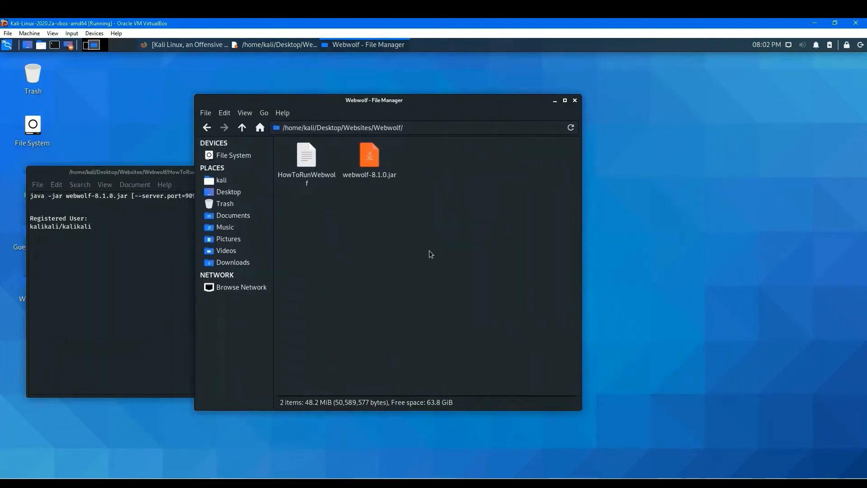
{"action": "right_click", "coordinate": [432, 253]}
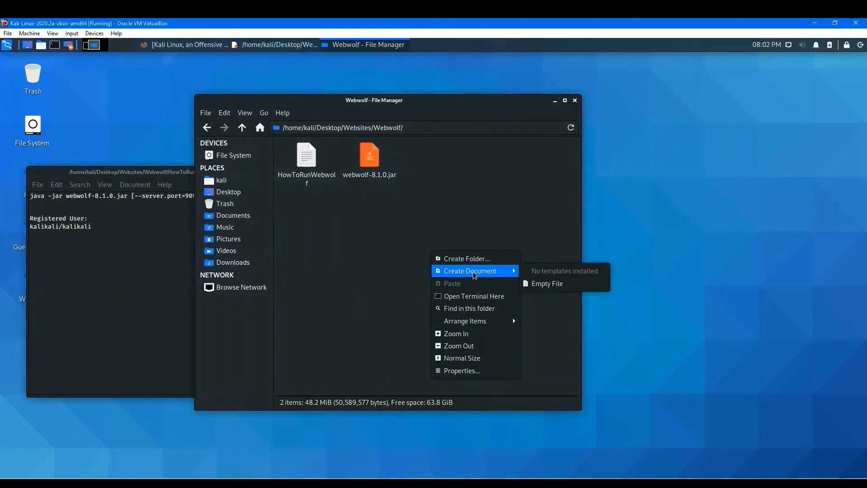
{"action": "left_click", "coordinate": [474, 296]}
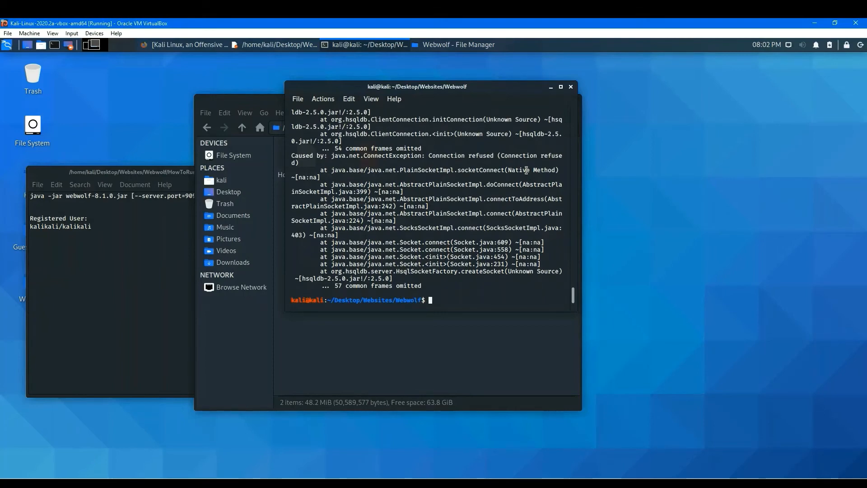
{"action": "left_click_drag", "start_coordinate": [499, 89], "coordinate": [569, 109]}
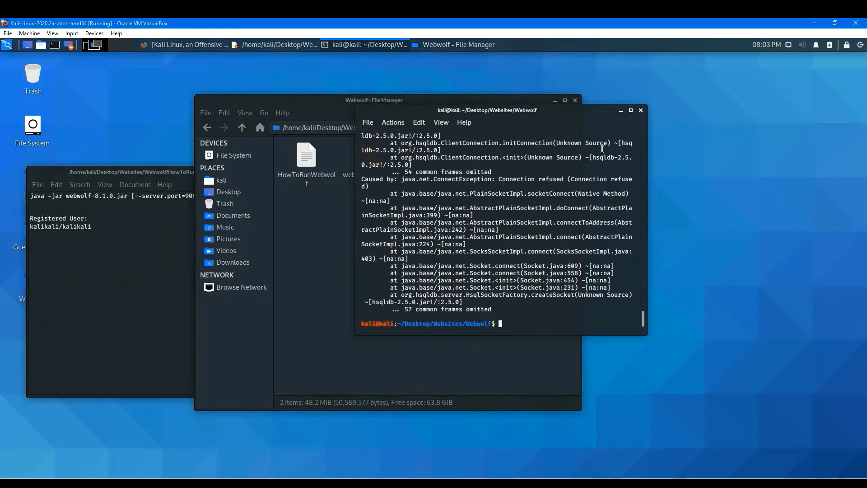
{"action": "left_click", "coordinate": [640, 110]}
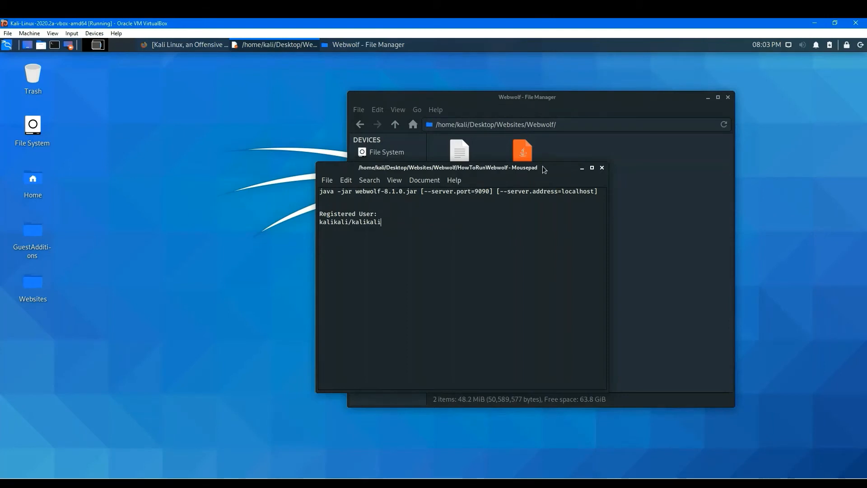
Open the HowToRunWebgoat notes in the Webgoat folder, copy its java start command, and close the notes.
{"action": "left_click_drag", "start_coordinate": [543, 166], "coordinate": [539, 192]}
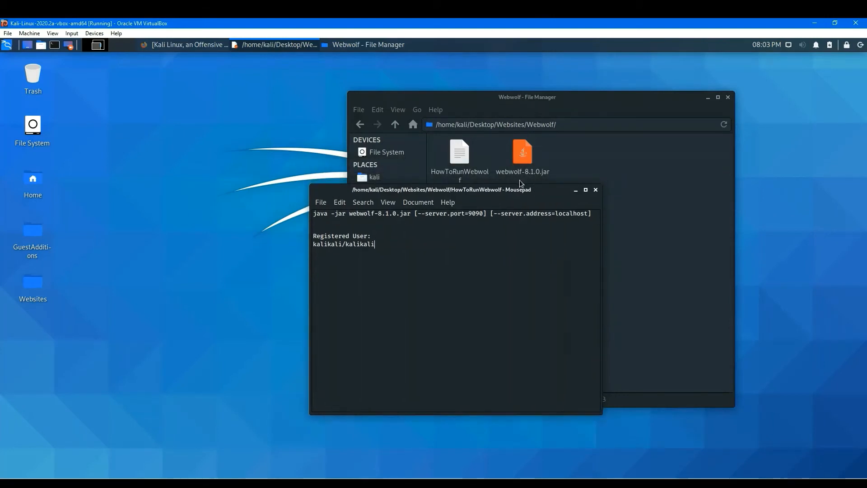
{"action": "left_click_drag", "start_coordinate": [543, 191], "coordinate": [683, 193]}
{"action": "left_click", "coordinate": [360, 125]}
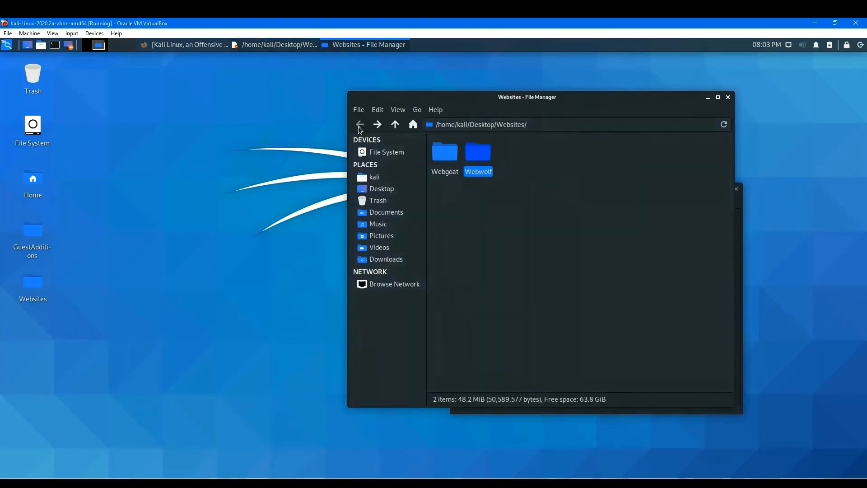
{"action": "double_click", "coordinate": [453, 152]}
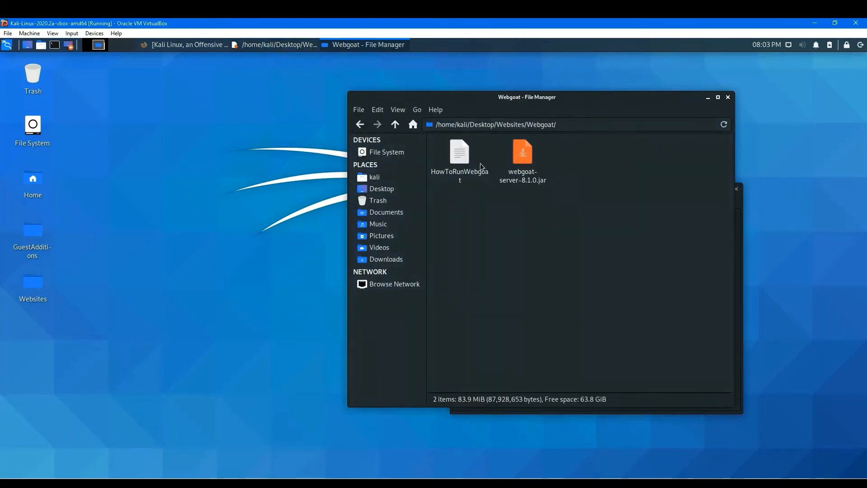
{"action": "left_click", "coordinate": [465, 160]}
{"action": "double_click", "coordinate": [465, 160]}
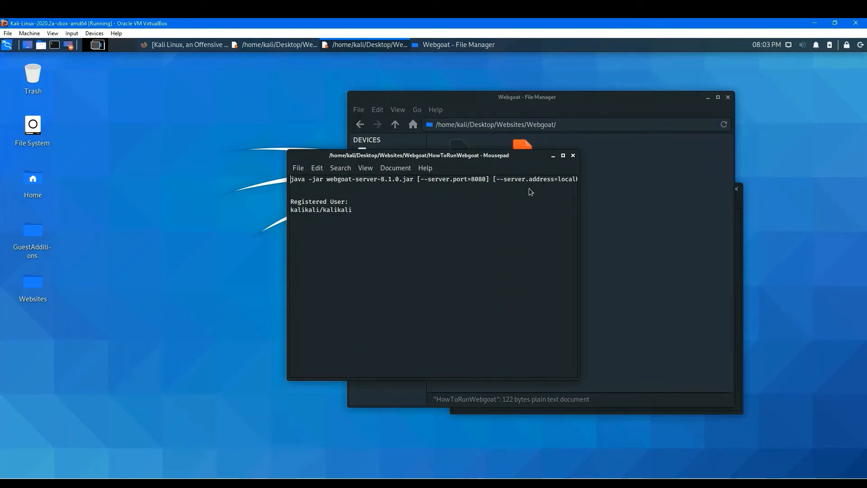
{"action": "triple_click", "coordinate": [292, 181]}
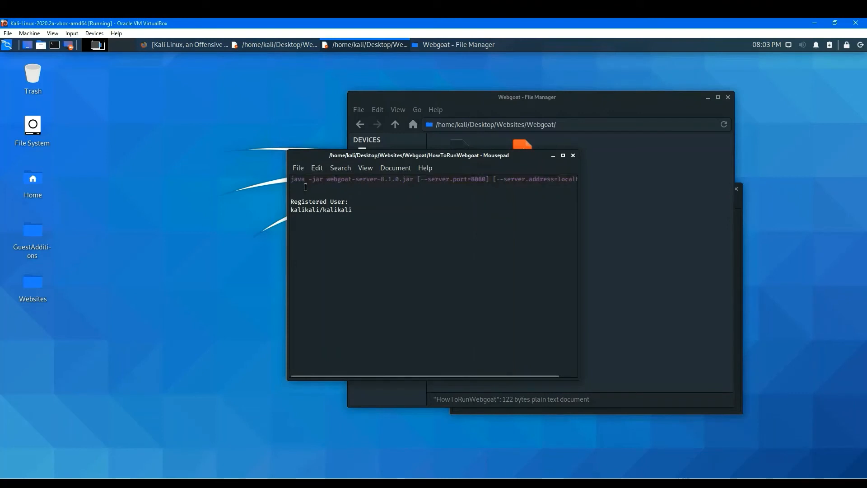
{"action": "left_click", "coordinate": [574, 157]}
{"action": "left_click_drag", "start_coordinate": [627, 104], "coordinate": [414, 113]}
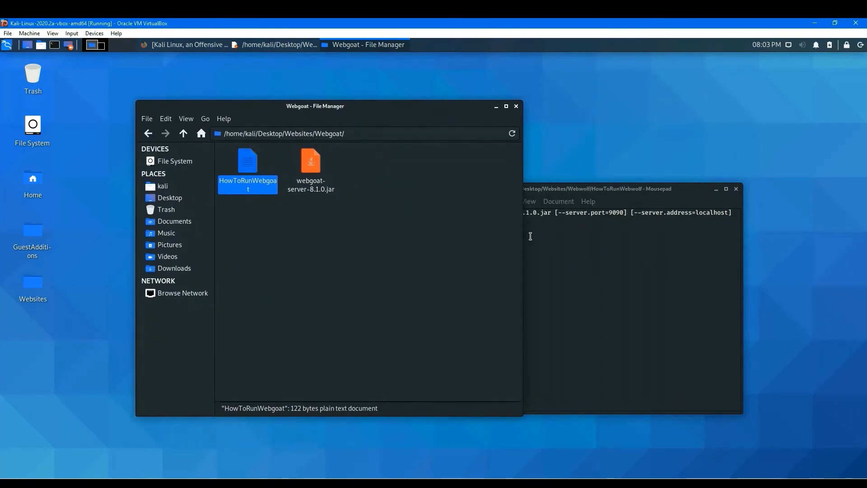
Add the line "You have to start Webgoat first." above the command in the HowToRunWebwolf notes and save the file.
{"action": "left_click", "coordinate": [553, 229]}
{"action": "left_click", "coordinate": [454, 213]}
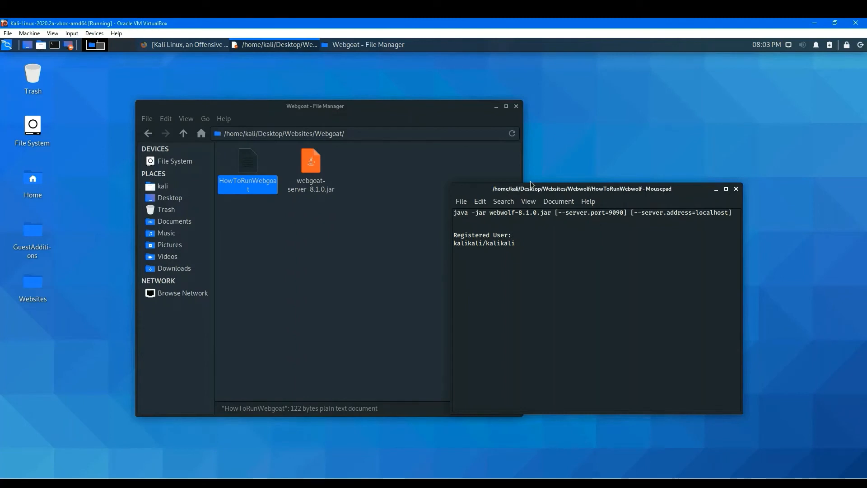
{"action": "key", "text": "Return"}
{"action": "key", "text": "Return"}
{"action": "key", "text": "Up"}
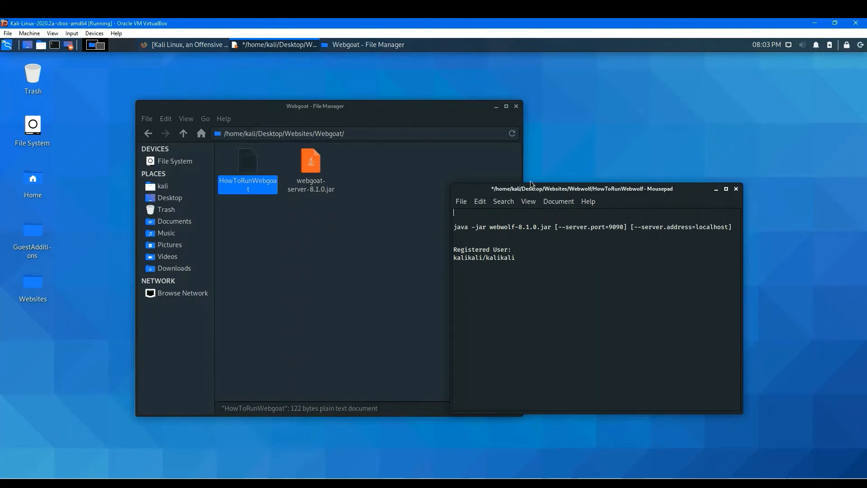
{"action": "type", "text": "You have t"}
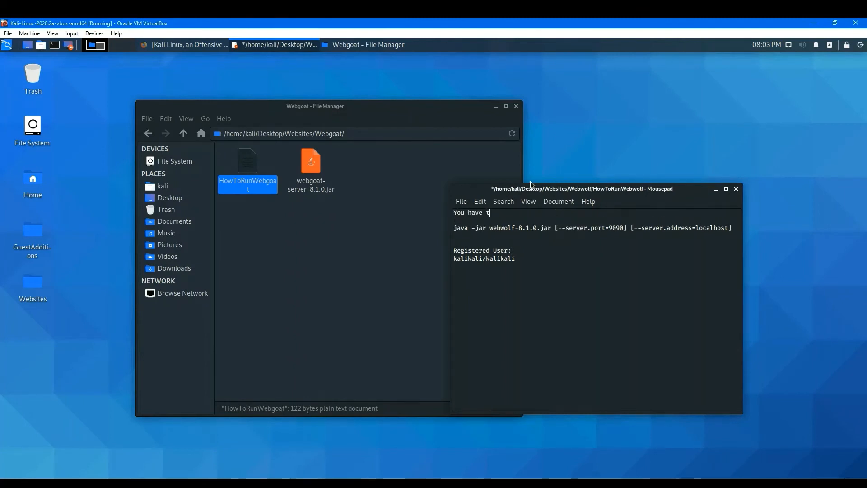
{"action": "type", "text": "o start"}
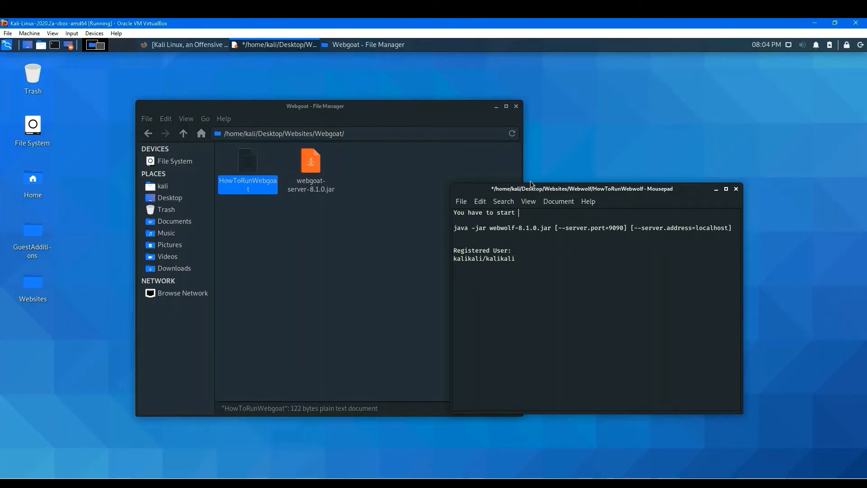
{"action": "type", "text": "Webgoat first."}
{"action": "left_click", "coordinate": [461, 201]}
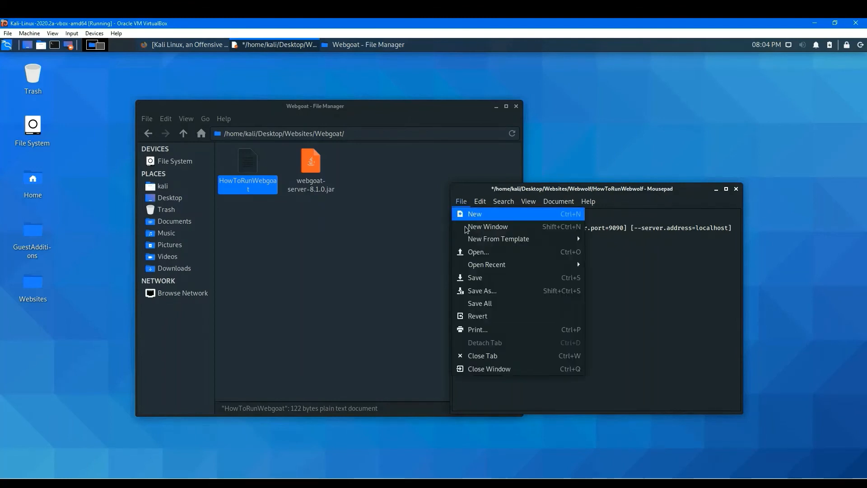
{"action": "left_click", "coordinate": [475, 277]}
Open a terminal in the Webgoat folder and paste the copied WebGoat start command to launch the server.
{"action": "left_click", "coordinate": [367, 250]}
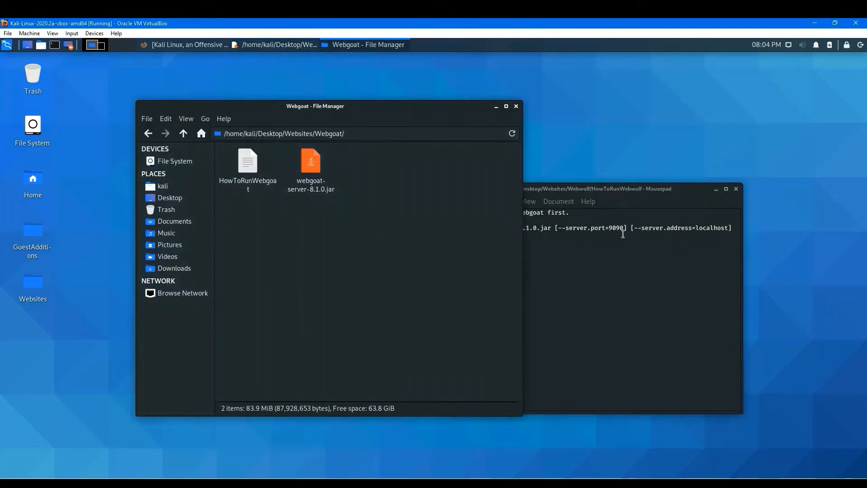
{"action": "left_click", "coordinate": [623, 256]}
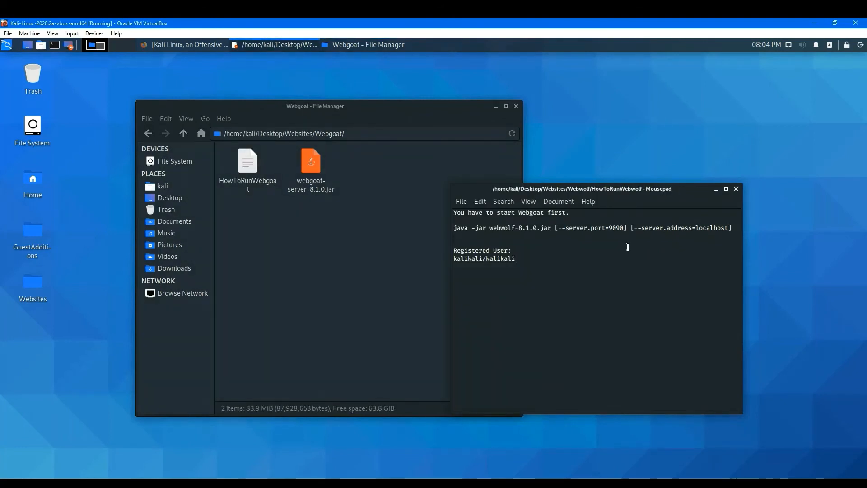
{"action": "left_click", "coordinate": [399, 271]}
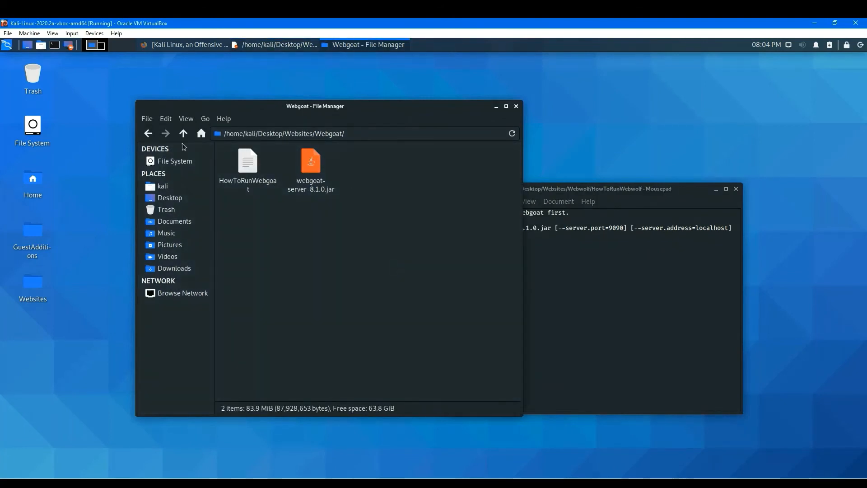
{"action": "left_click", "coordinate": [146, 137]}
{"action": "double_click", "coordinate": [238, 166]}
{"action": "right_click", "coordinate": [327, 232]}
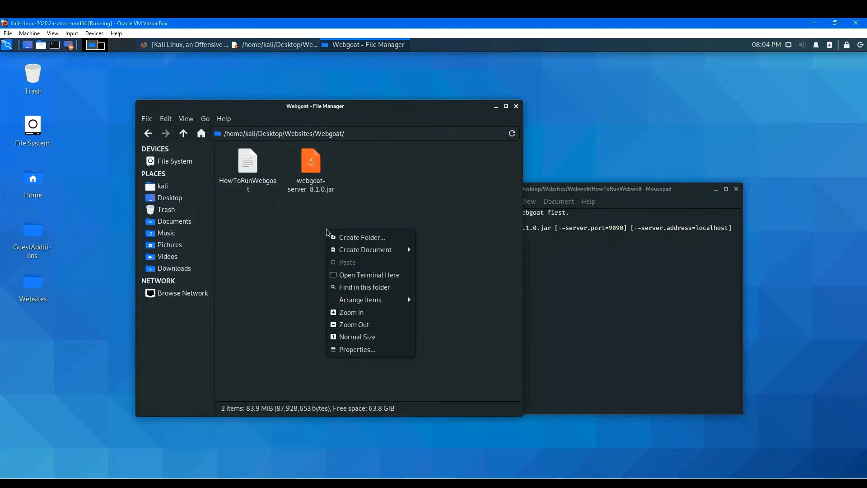
{"action": "left_click", "coordinate": [387, 281]}
{"action": "right_click", "coordinate": [517, 209]}
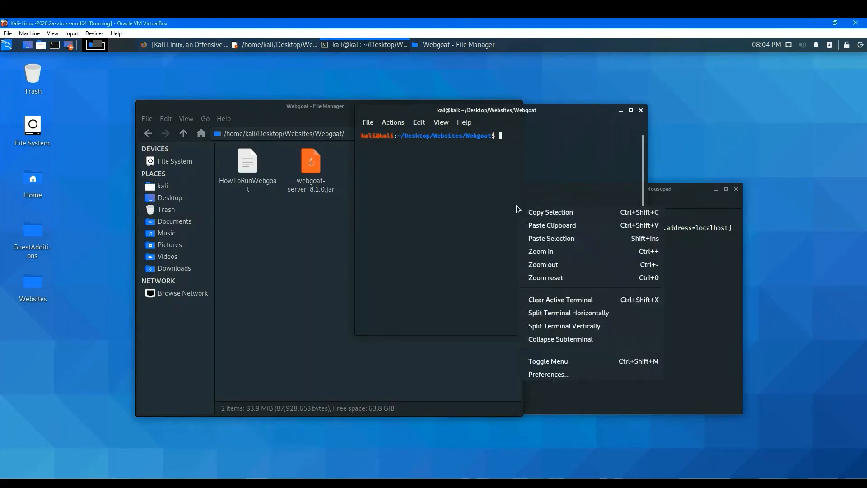
{"action": "left_click", "coordinate": [553, 225]}
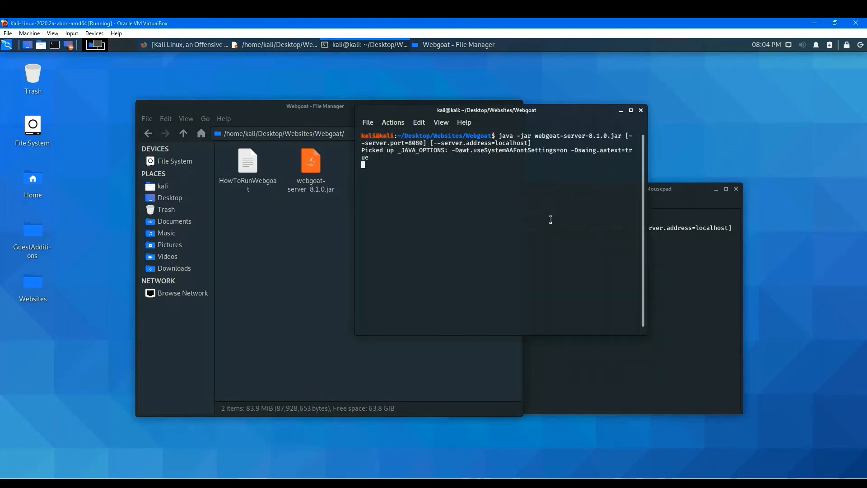
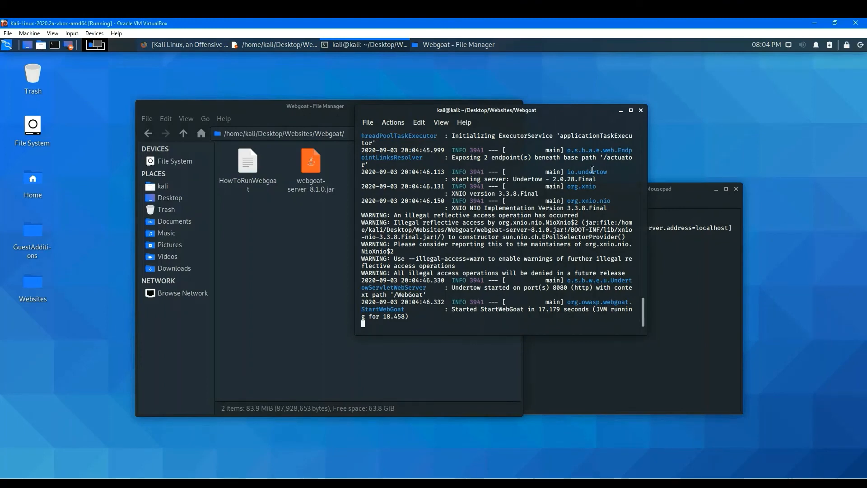
Go back to the Webwolf folder in the file manager and open a terminal there.
{"action": "left_click", "coordinate": [689, 264]}
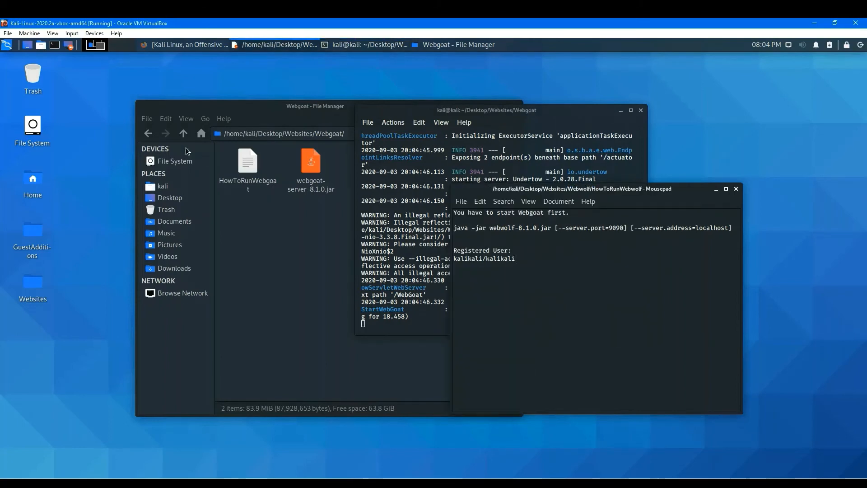
{"action": "left_click", "coordinate": [145, 133]}
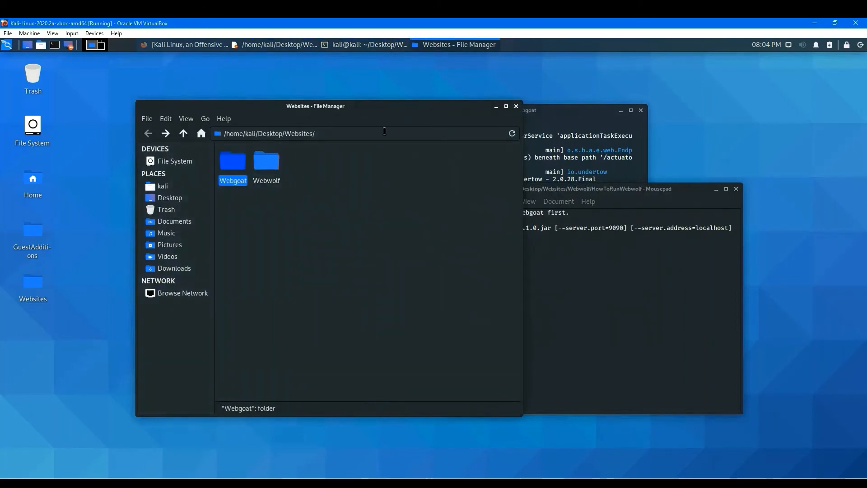
{"action": "double_click", "coordinate": [259, 161]}
{"action": "right_click", "coordinate": [340, 231]}
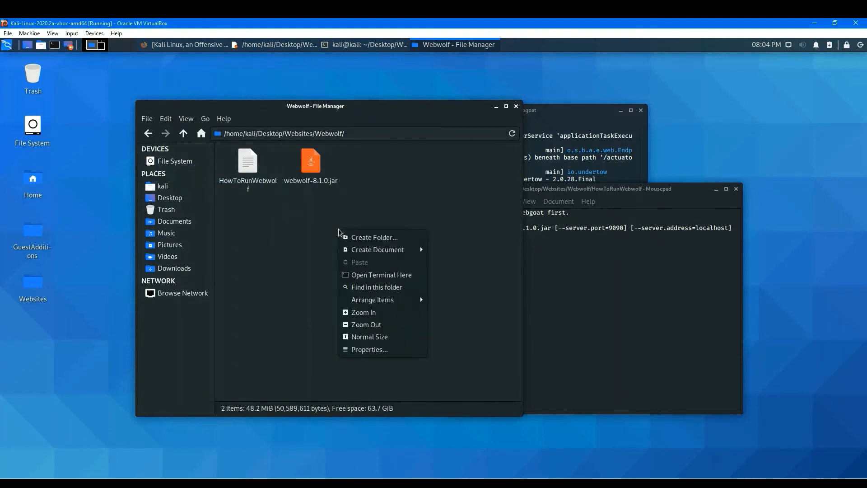
{"action": "left_click", "coordinate": [385, 275]}
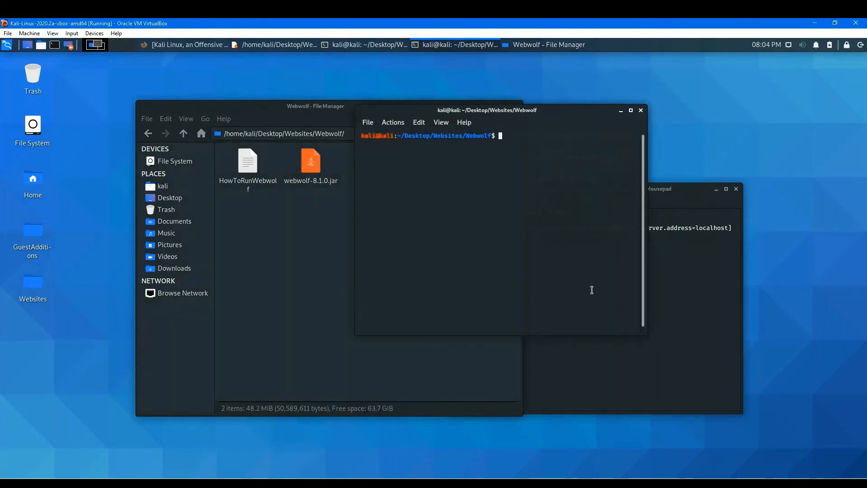
Copy the WebWolf start command from the HowToRunWebwolf notes, paste it into the new terminal and run it.
{"action": "left_click", "coordinate": [673, 288]}
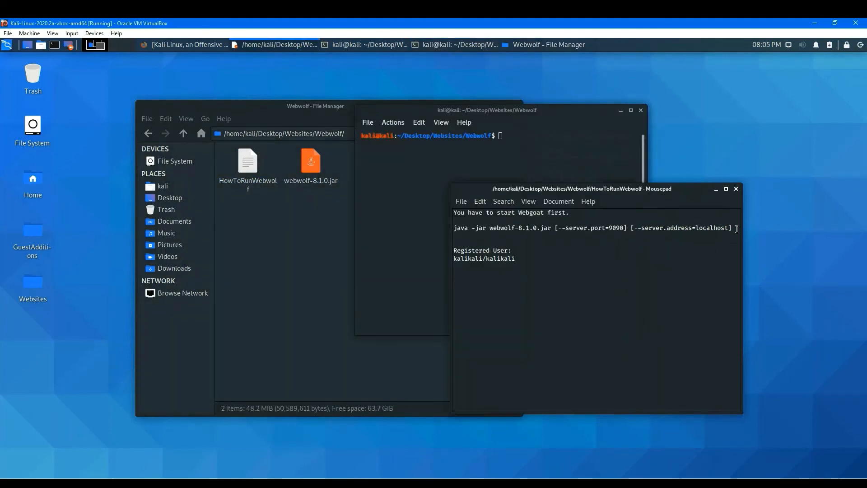
{"action": "left_click_drag", "start_coordinate": [737, 229], "coordinate": [443, 226]}
{"action": "key", "text": "ctrl+c"}
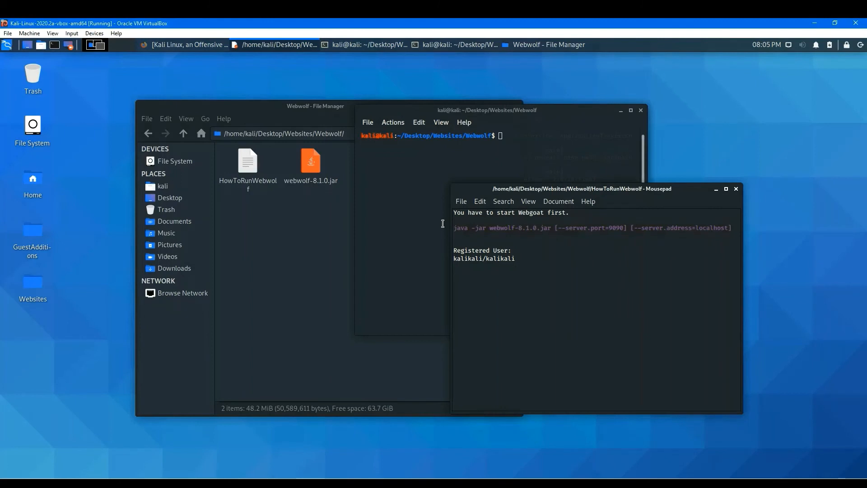
{"action": "left_click", "coordinate": [416, 184]}
{"action": "right_click", "coordinate": [495, 155]}
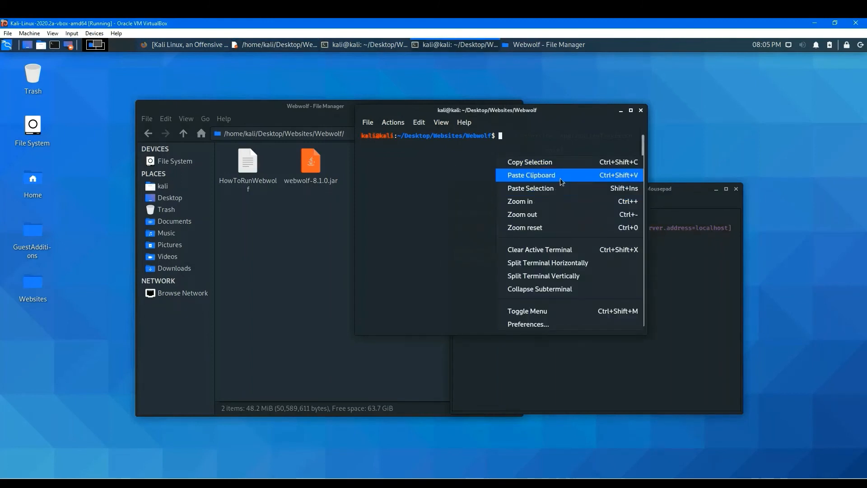
{"action": "left_click", "coordinate": [561, 179]}
{"action": "key", "text": "Return"}
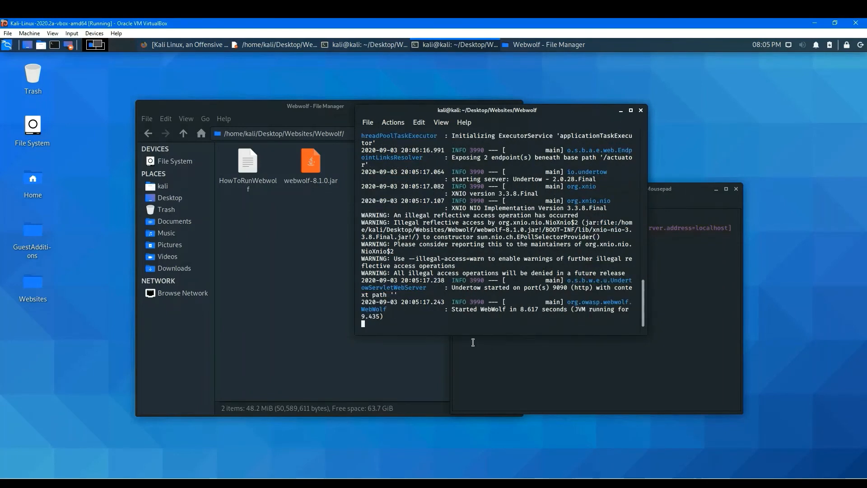
Open the web browser and go to the WebWolf (Port: 9090) page from the Pen-Test WebSites bookmarks.
{"action": "left_click_drag", "start_coordinate": [454, 311], "coordinate": [535, 311]}
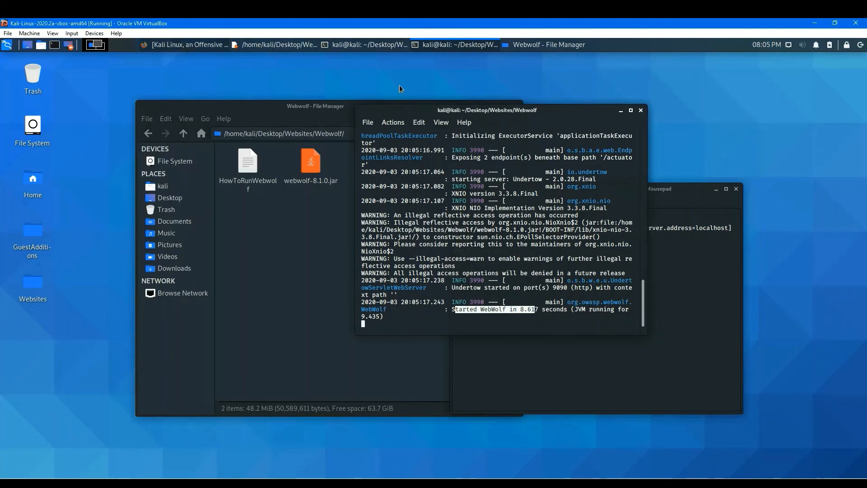
{"action": "left_click", "coordinate": [7, 47]}
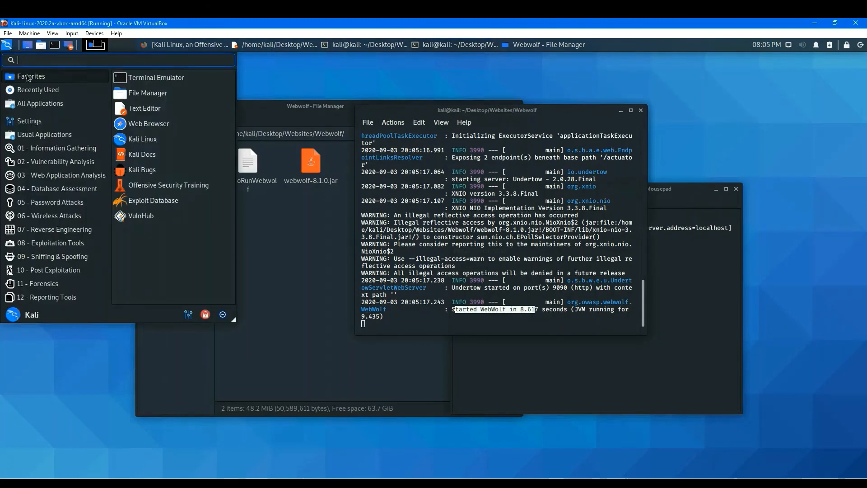
{"action": "left_click", "coordinate": [178, 130]}
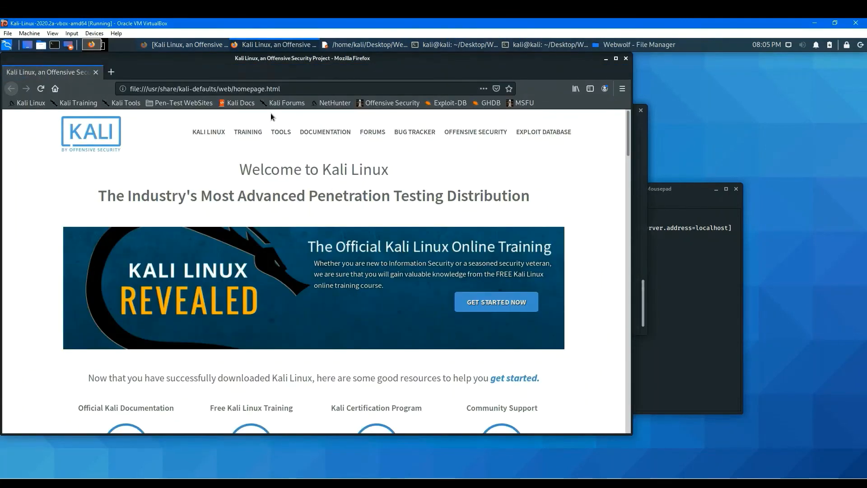
{"action": "left_click", "coordinate": [181, 103]}
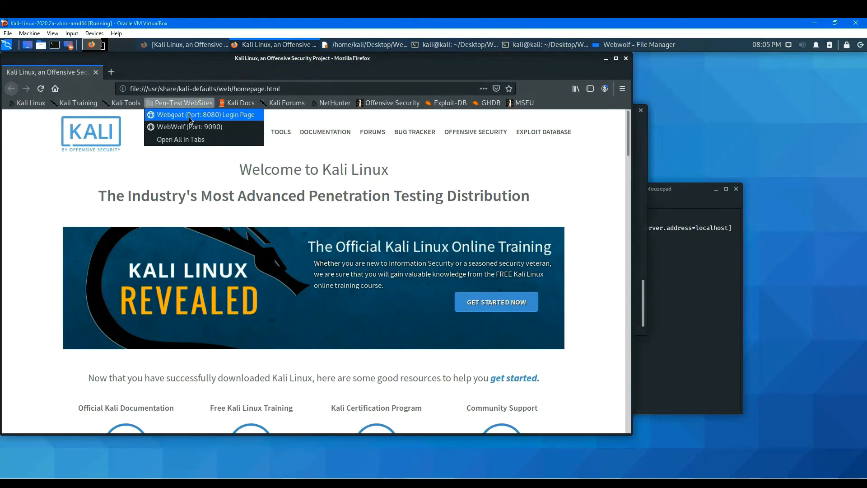
{"action": "left_click", "coordinate": [199, 129]}
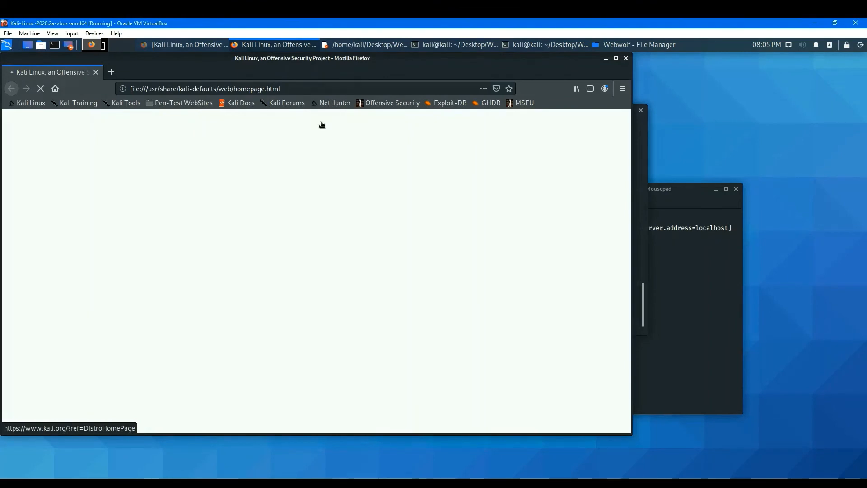
Try to sign in to WebWolf with the registered username and the account password.
{"action": "left_click", "coordinate": [279, 200]}
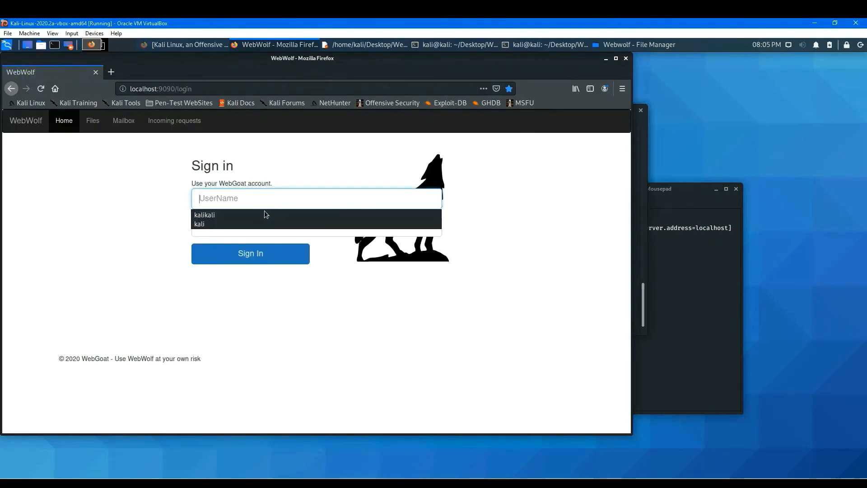
{"action": "left_click", "coordinate": [262, 212]}
{"action": "left_click", "coordinate": [250, 228]}
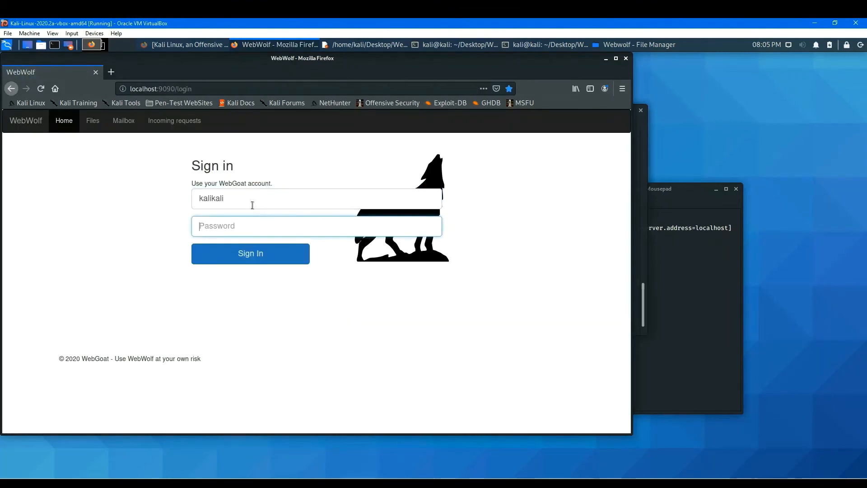
{"action": "type", "text": "kal"}
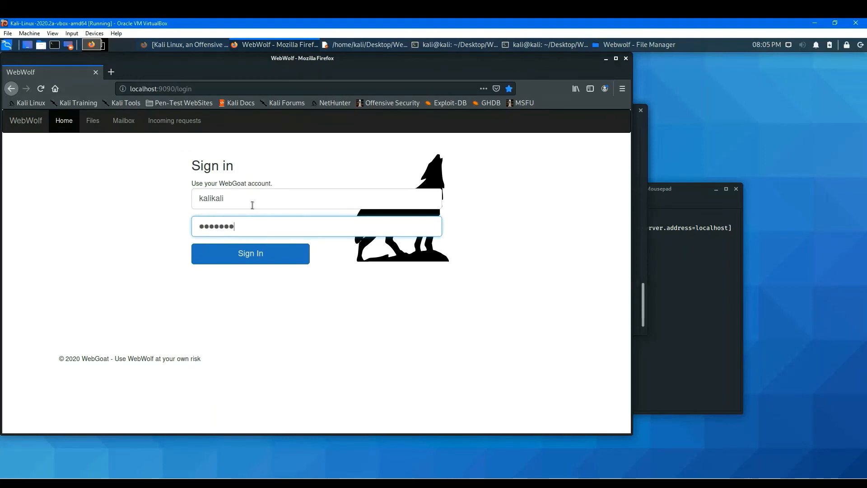
{"action": "type", "text": "ikali"}
{"action": "key", "text": "Return"}
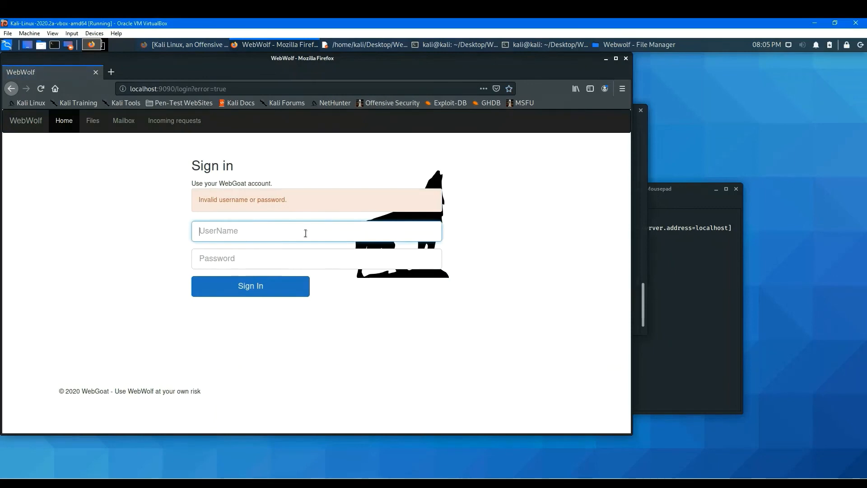
Sign in to WebWolf by entering the registered username and the account password.
{"action": "type", "text": "kal"}
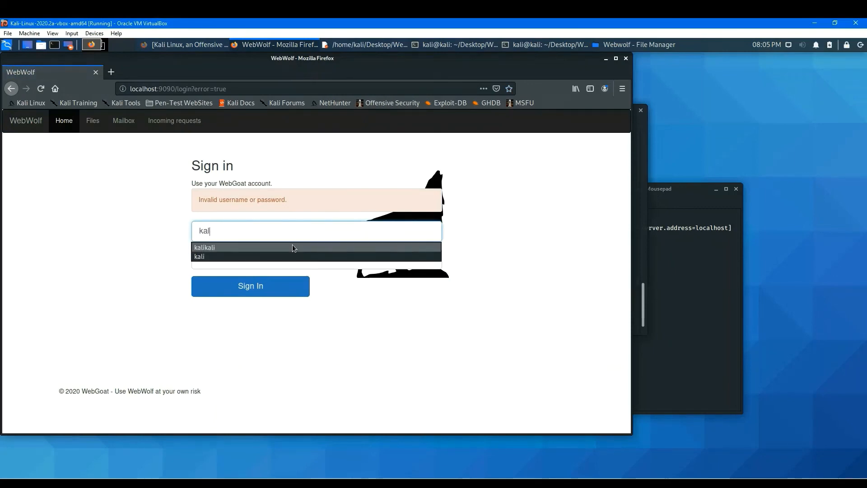
{"action": "type", "text": "ikali"}
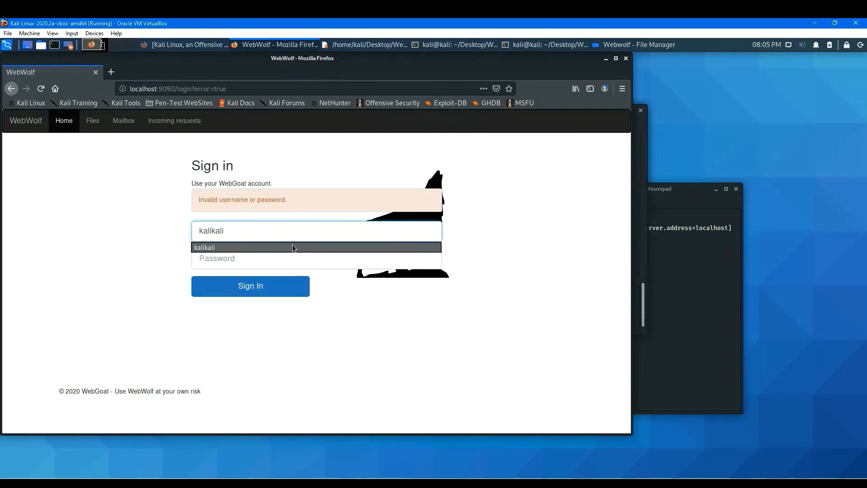
{"action": "key", "text": "Tab"}
{"action": "type", "text": "k"}
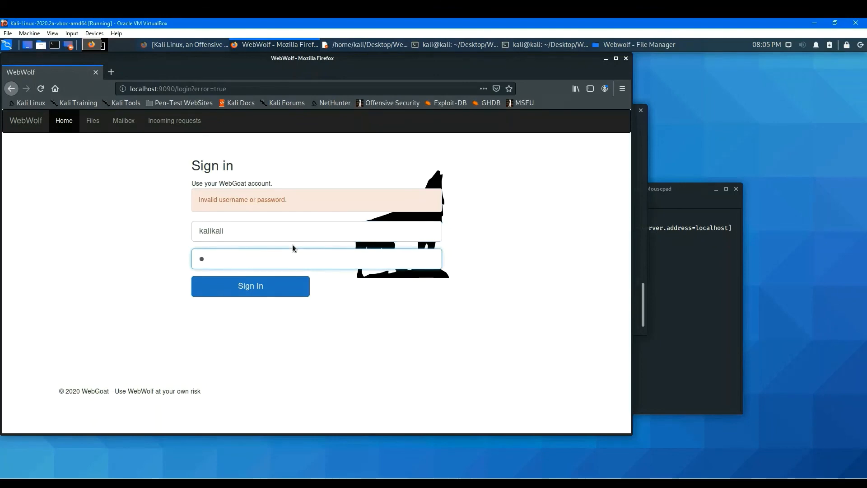
{"action": "type", "text": "alikali"}
{"action": "key", "text": "Return"}
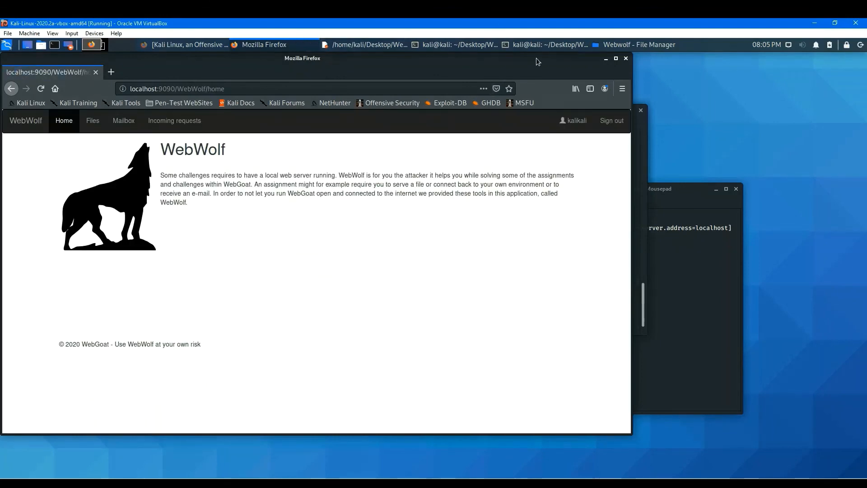
Reposition the browser window and open the WebWolf Files page.
{"action": "left_click_drag", "start_coordinate": [536, 58], "coordinate": [633, 70]}
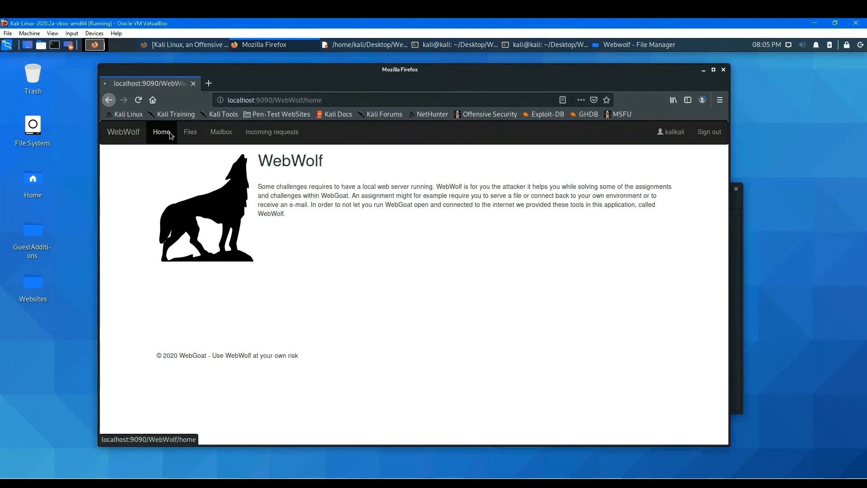
{"action": "left_click", "coordinate": [189, 132]}
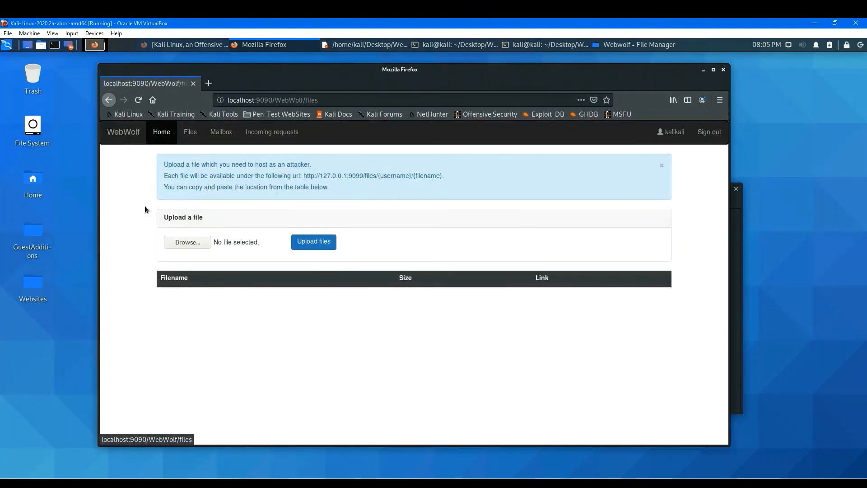
{"action": "left_click", "coordinate": [181, 242]}
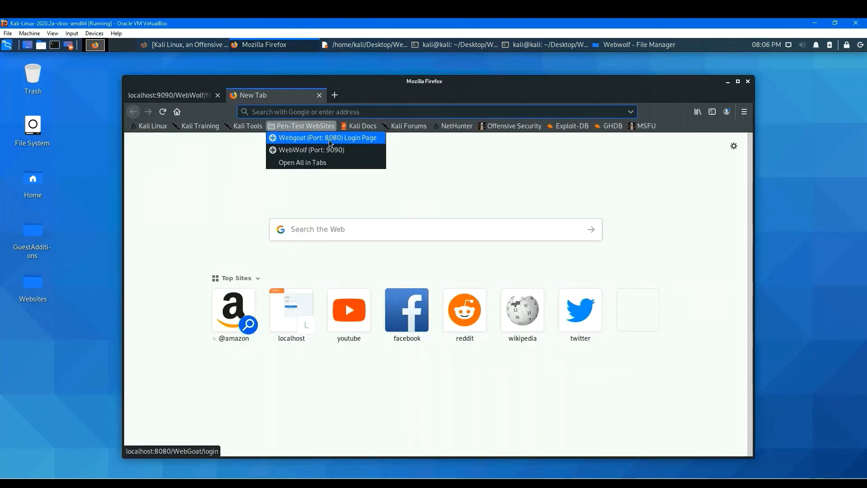
Open the Webgoat (Port: 8080) login page in a new tab and sign in with the registered username and password.
{"action": "left_click", "coordinate": [329, 139]}
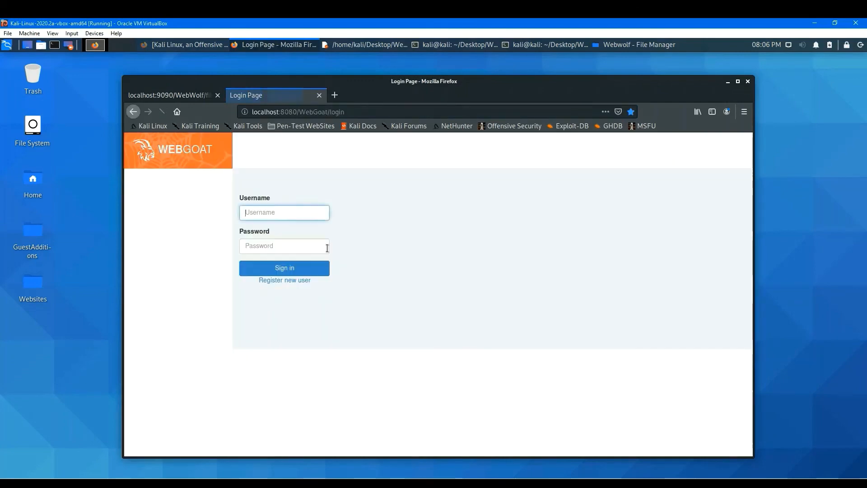
{"action": "left_click", "coordinate": [280, 211]}
{"action": "left_click", "coordinate": [277, 224]}
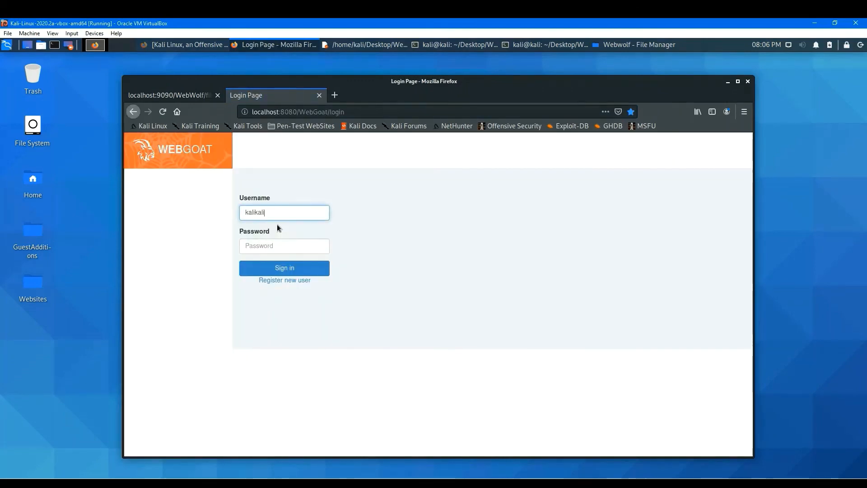
{"action": "left_click", "coordinate": [281, 245]}
{"action": "type", "text": "ka"}
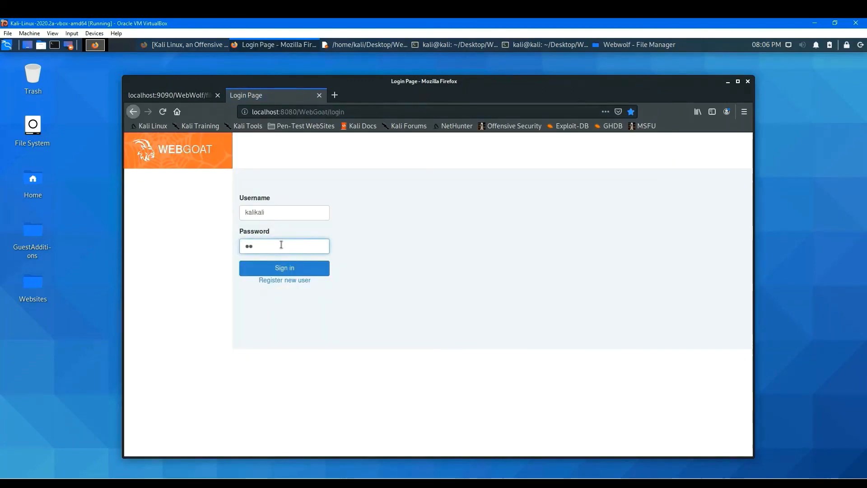
{"action": "type", "text": "likali"}
{"action": "left_click", "coordinate": [289, 271]}
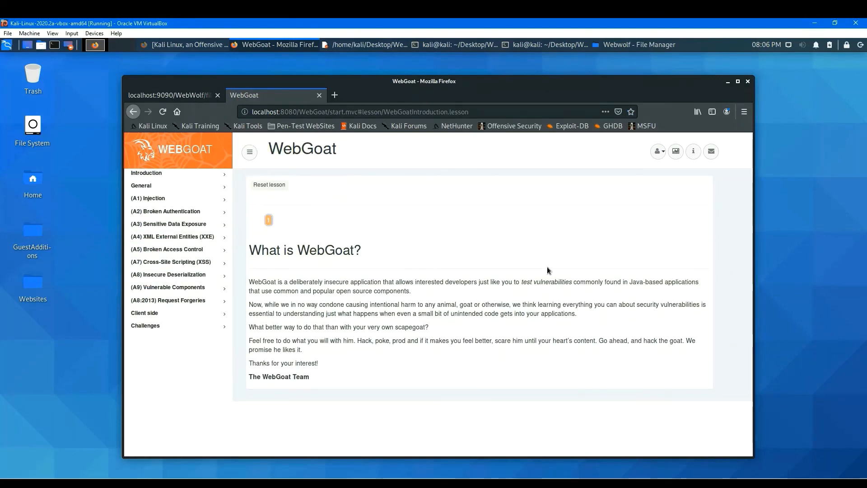
Browse the WebGoat lesson menu and open the SQL Injection (intro) lesson under (A1) Injection.
{"action": "left_click", "coordinate": [176, 224]}
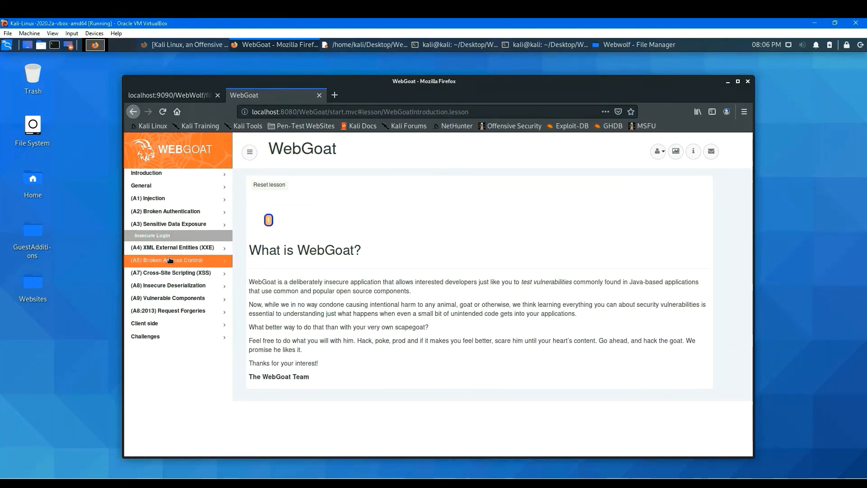
{"action": "left_click", "coordinate": [268, 220]}
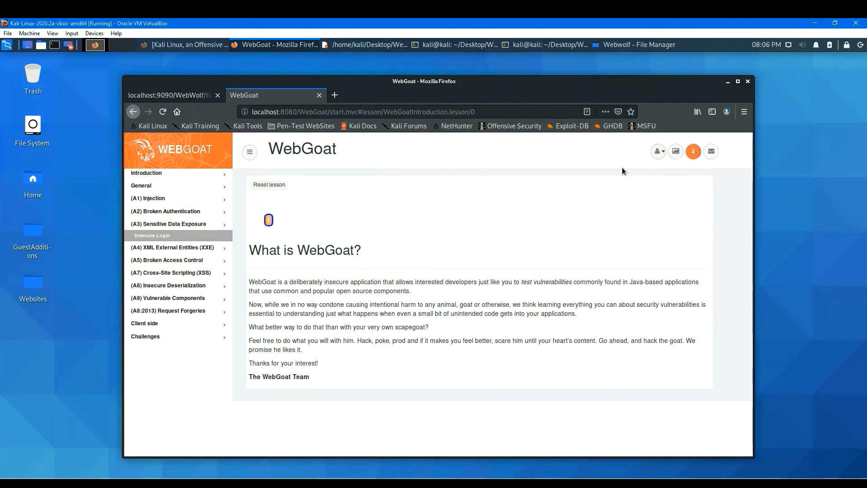
{"action": "left_click", "coordinate": [146, 200]}
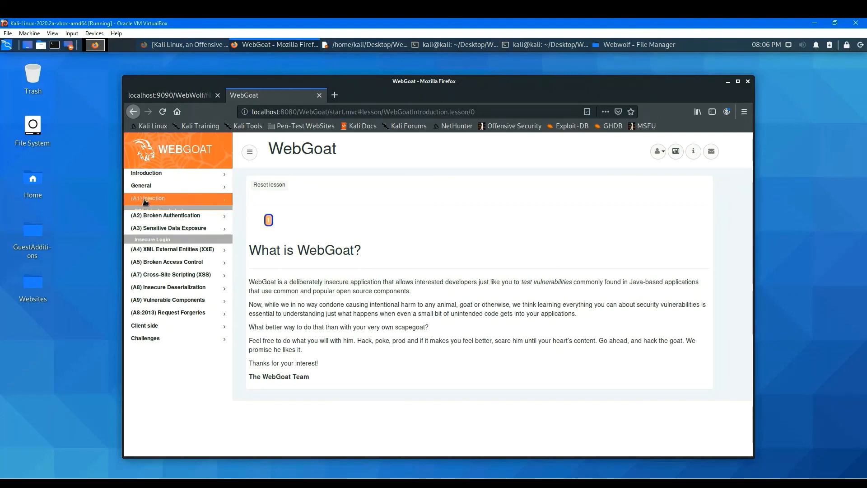
{"action": "left_click", "coordinate": [155, 211]}
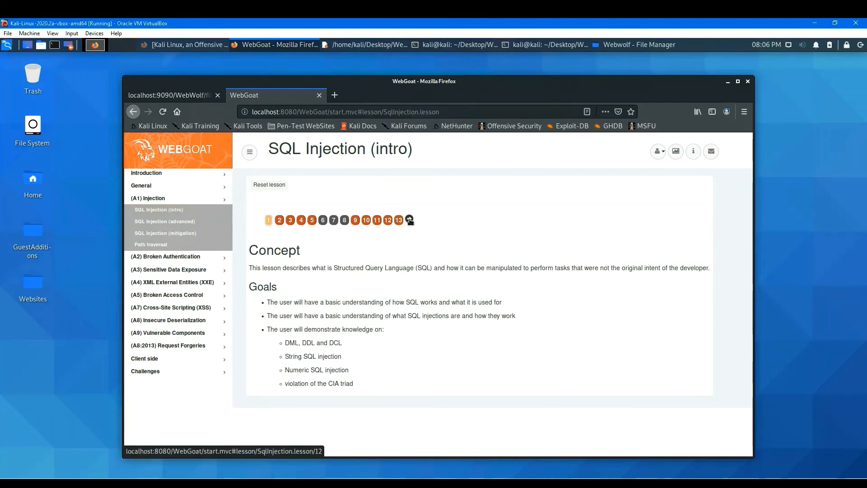
Page through the SQL Injection (intro) lesson pages with hints shown, ending on page 13.
{"action": "left_click", "coordinate": [410, 220]}
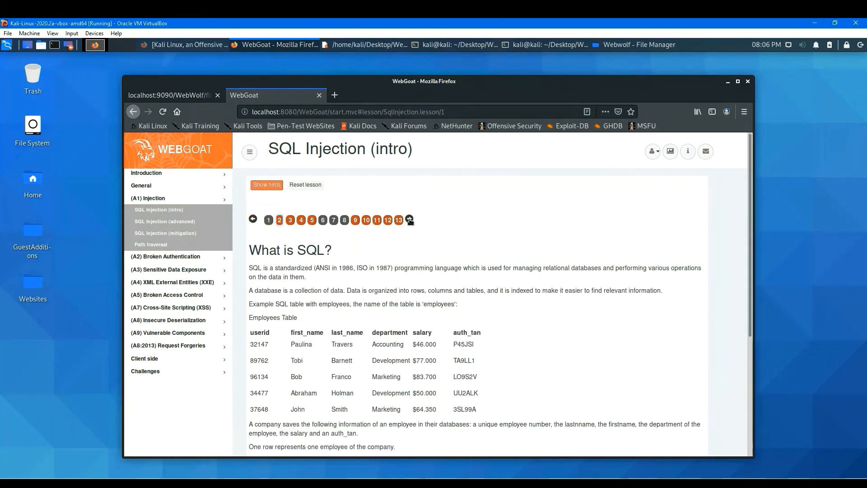
{"action": "left_click", "coordinate": [410, 220]}
{"action": "left_click", "coordinate": [410, 220]}
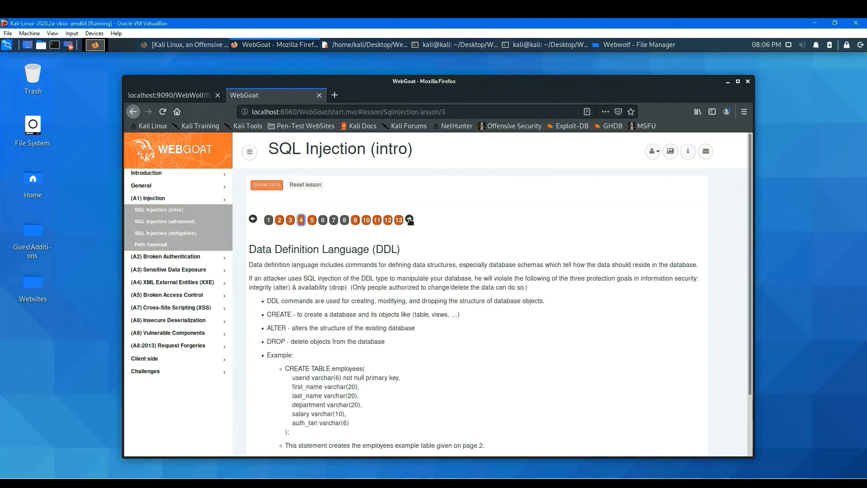
{"action": "left_click", "coordinate": [410, 220]}
{"action": "left_click", "coordinate": [410, 220]}
{"action": "left_click", "coordinate": [409, 220]}
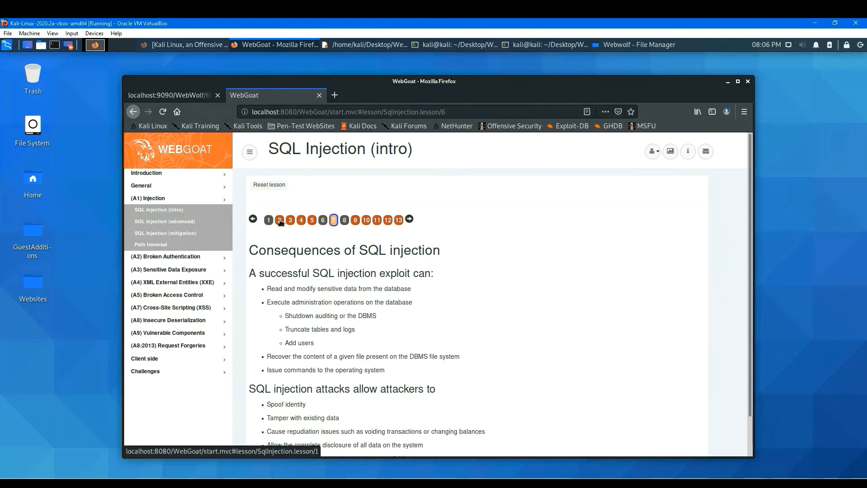
{"action": "left_click", "coordinate": [278, 220]}
{"action": "left_click", "coordinate": [270, 186]}
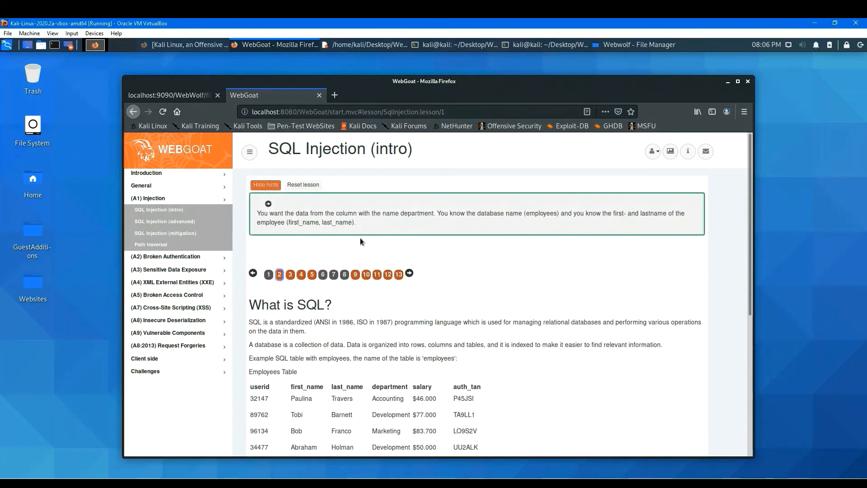
{"action": "left_click", "coordinate": [398, 276]}
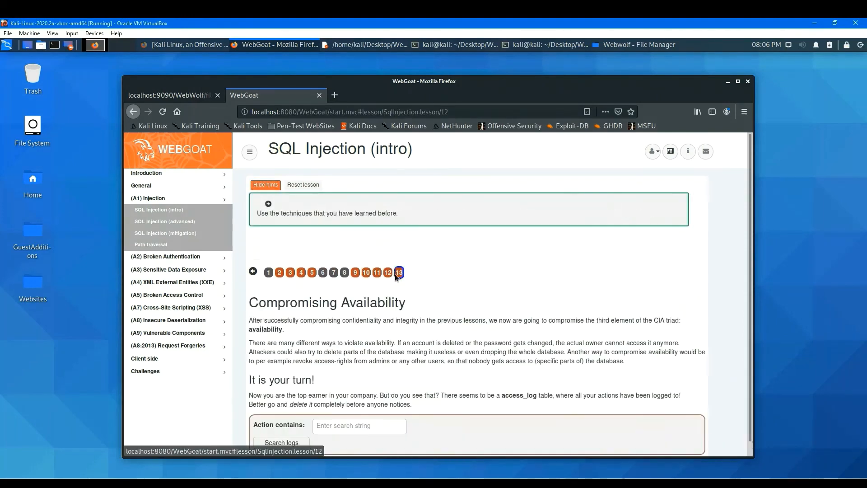
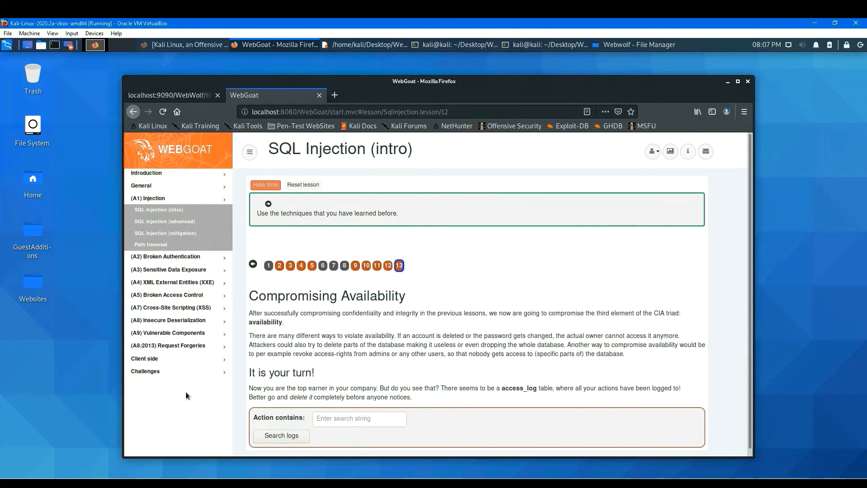
Expand the Client side and (A8:2013) Request Forgeries categories in the lesson menu to view their lessons.
{"action": "left_click", "coordinate": [162, 364]}
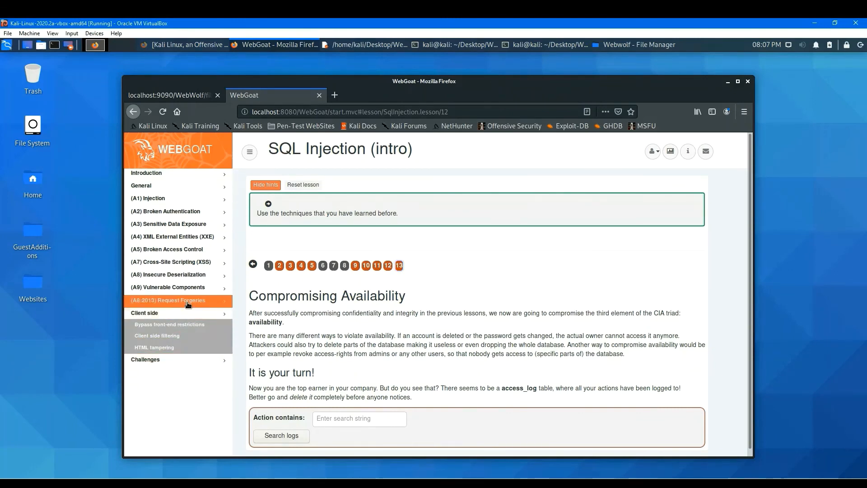
{"action": "left_click", "coordinate": [188, 304]}
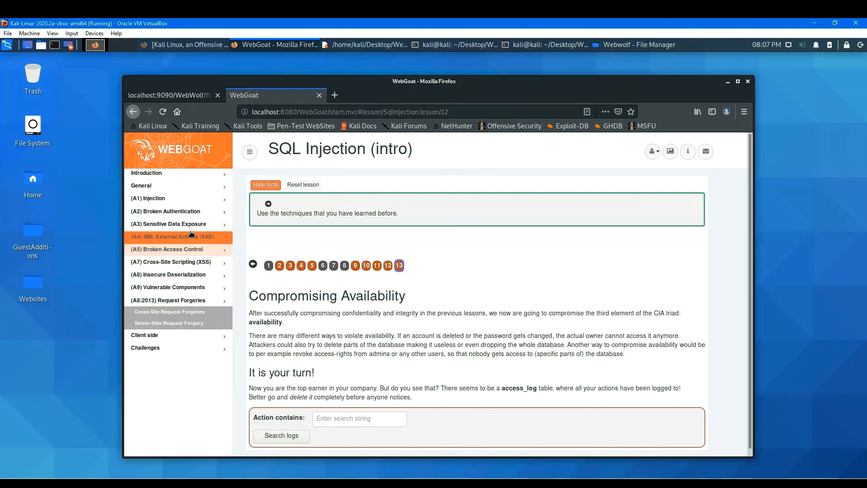
{"action": "left_click", "coordinate": [187, 301]}
{"action": "left_click", "coordinate": [186, 302]}
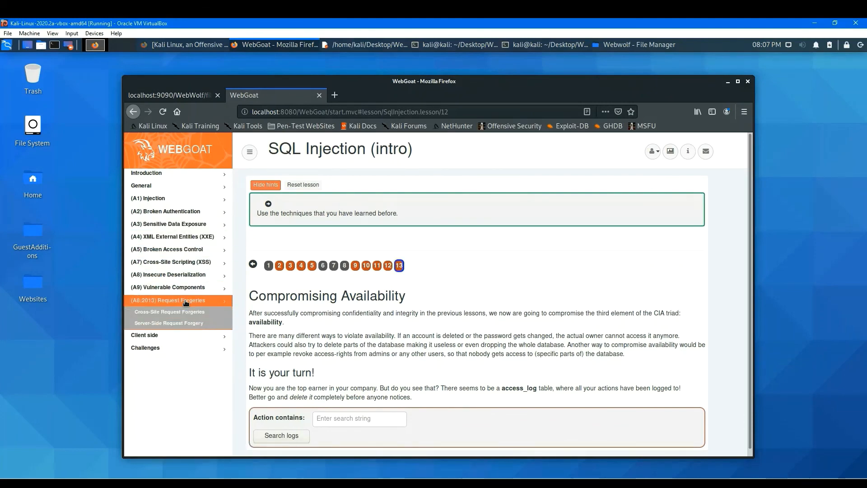